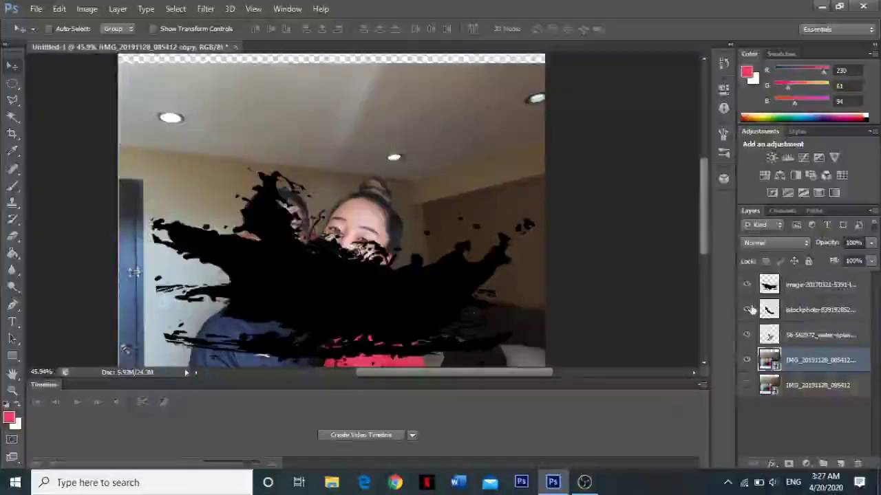
- Hide the two black ink splash layers and the water-splash layer
{"action": "left_click", "coordinate": [746, 285]}
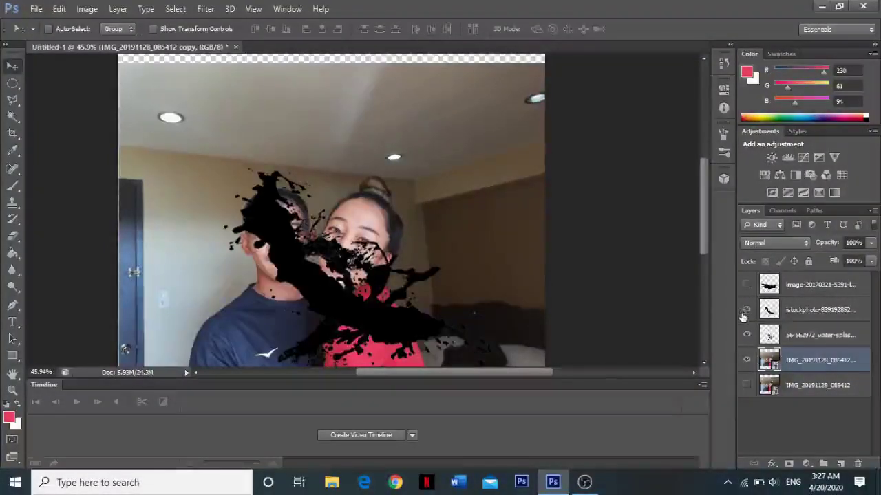
{"action": "left_click", "coordinate": [746, 310]}
{"action": "left_click", "coordinate": [746, 335]}
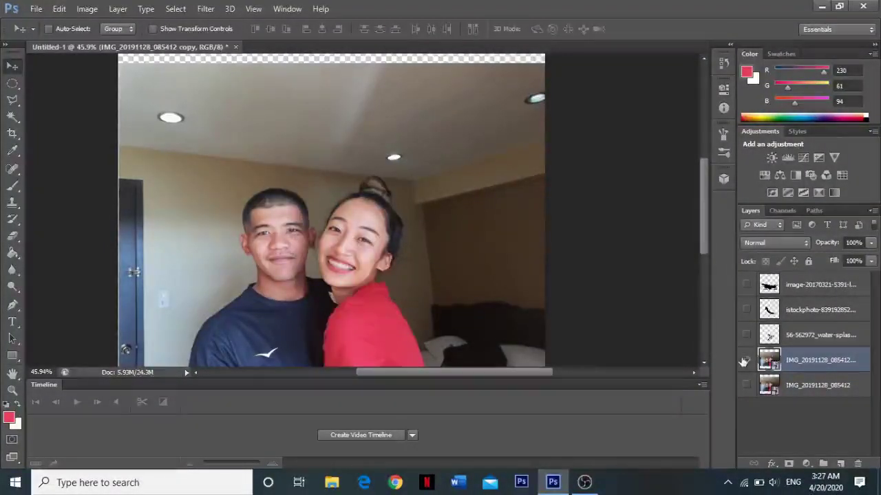
- Toggle the couple photo copy layer's visibility and rasterize it
{"action": "left_click", "coordinate": [746, 360]}
{"action": "left_click", "coordinate": [746, 360]}
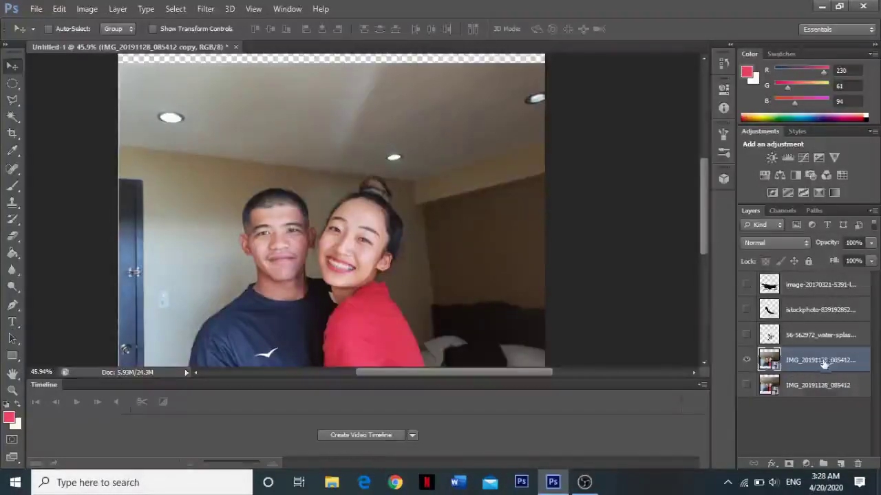
{"action": "right_click", "coordinate": [818, 368]}
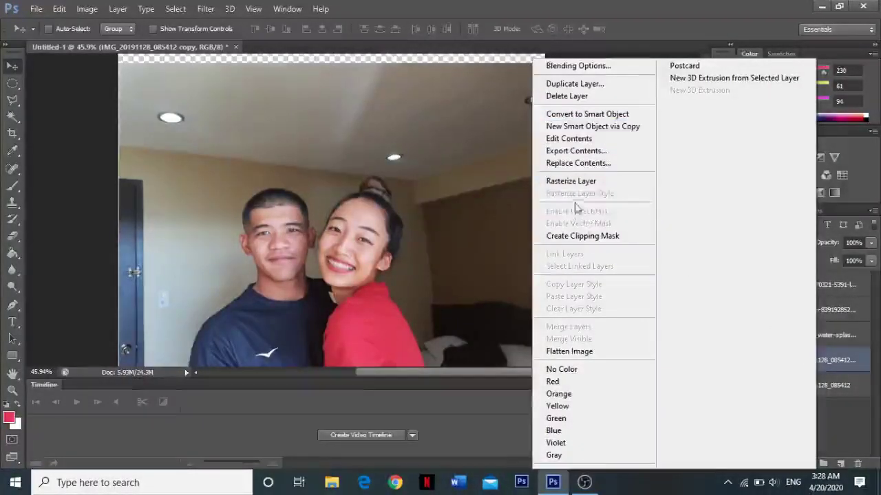
{"action": "left_click", "coordinate": [578, 181]}
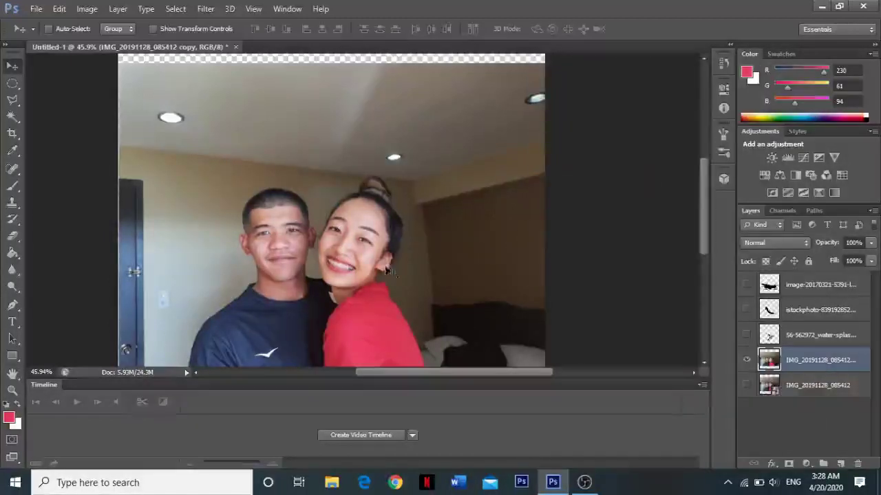
- Zoom in and start a Pen path at the shirt's bottom-left edge
{"action": "scroll", "coordinate": [389, 274], "scroll_direction": "up", "scroll_amount": 2}
{"action": "scroll", "coordinate": [390, 274], "scroll_direction": "up", "scroll_amount": 1}
{"action": "scroll", "coordinate": [390, 274], "scroll_direction": "up", "scroll_amount": 1}
{"action": "scroll", "coordinate": [367, 255], "scroll_direction": "up", "scroll_amount": 1}
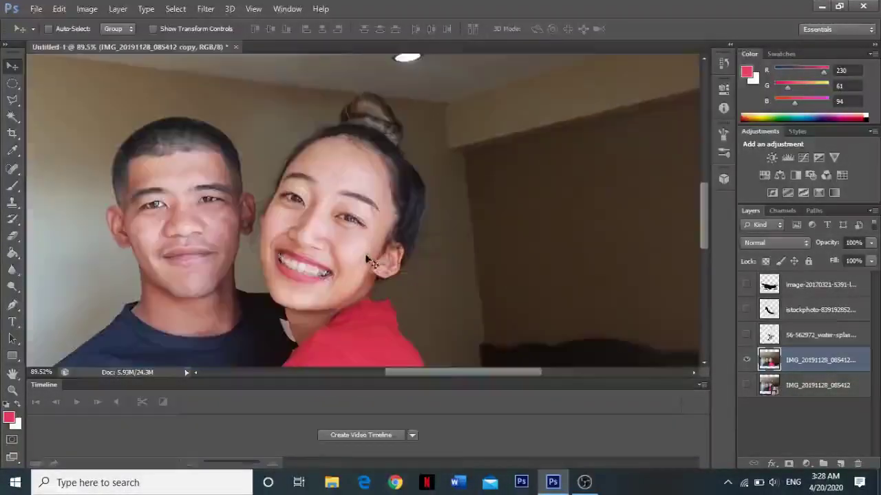
{"action": "scroll", "coordinate": [367, 255], "scroll_direction": "up", "scroll_amount": 1}
{"action": "scroll", "coordinate": [447, 268], "scroll_direction": "up", "scroll_amount": 1}
{"action": "scroll", "coordinate": [447, 268], "scroll_direction": "up", "scroll_amount": 1}
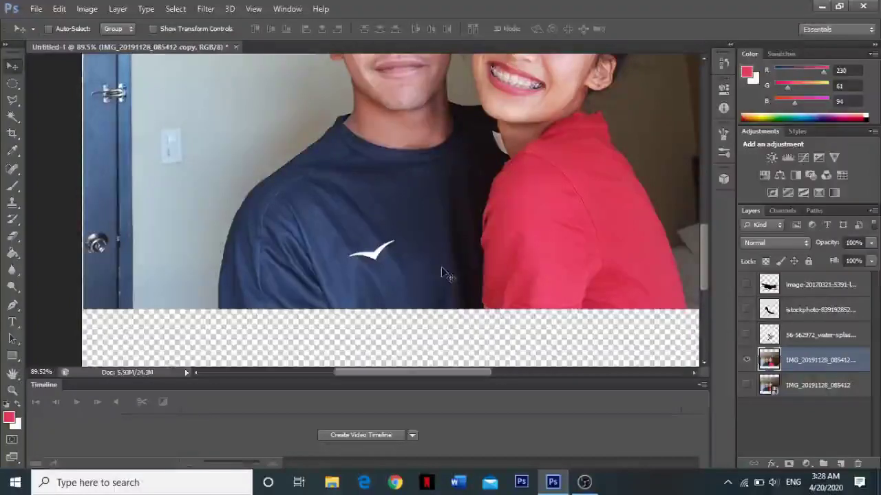
{"action": "scroll", "coordinate": [438, 273], "scroll_direction": "up", "scroll_amount": 2}
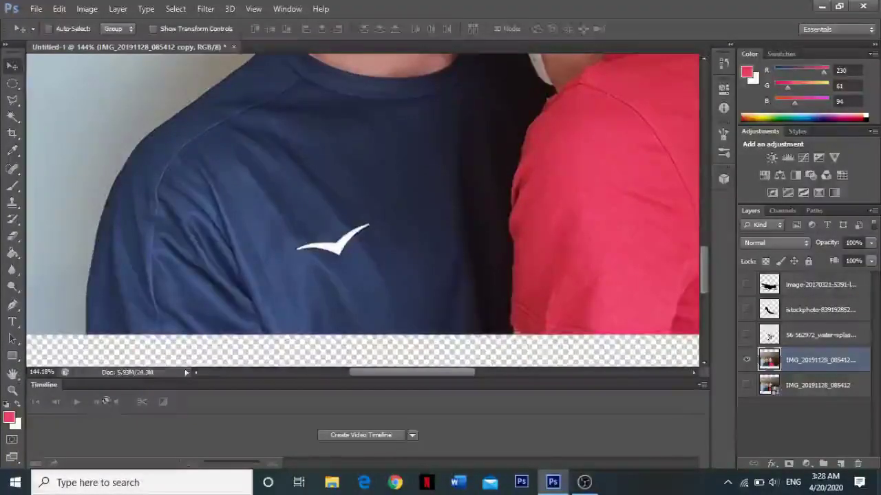
{"action": "key", "text": "p"}
{"action": "scroll", "coordinate": [84, 339], "scroll_direction": "up", "scroll_amount": 3}
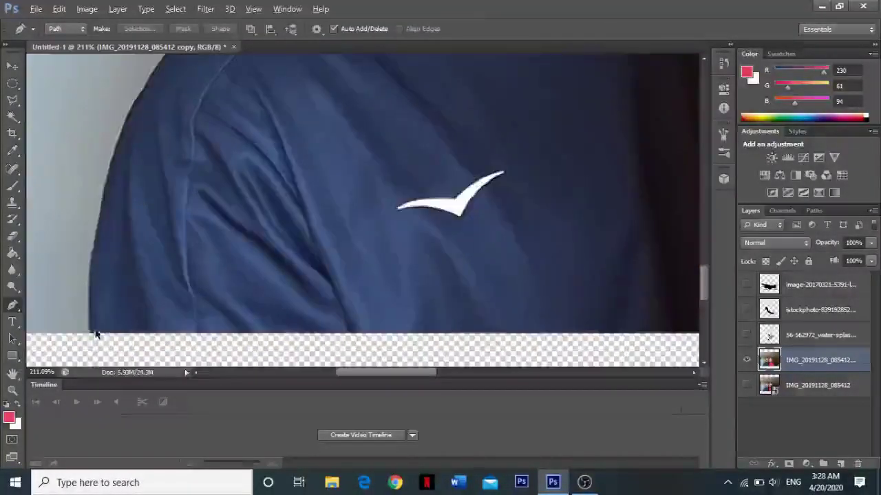
{"action": "left_click", "coordinate": [88, 335]}
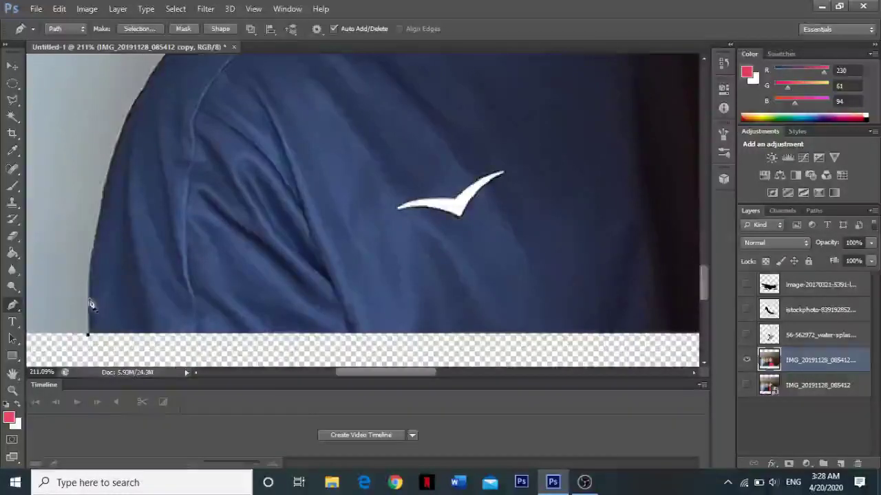
{"action": "scroll", "coordinate": [110, 314], "scroll_direction": "up", "scroll_amount": 2}
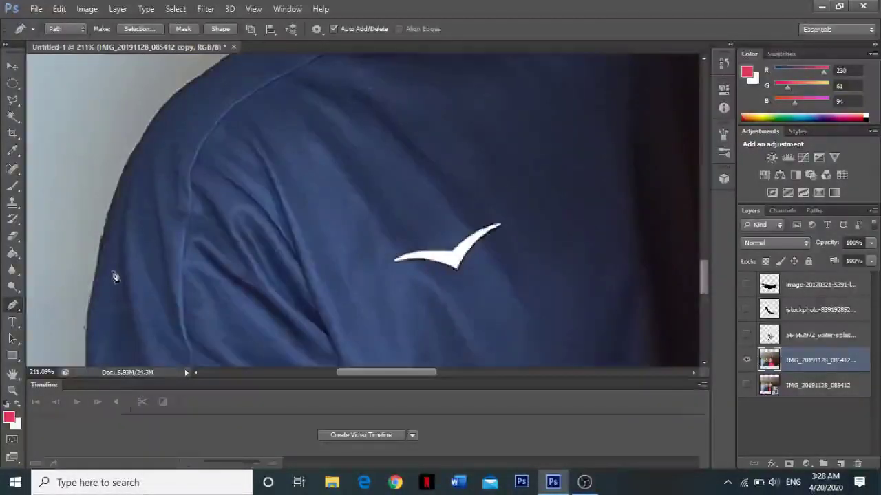
{"action": "left_click", "coordinate": [103, 238]}
{"action": "left_click", "coordinate": [107, 221]}
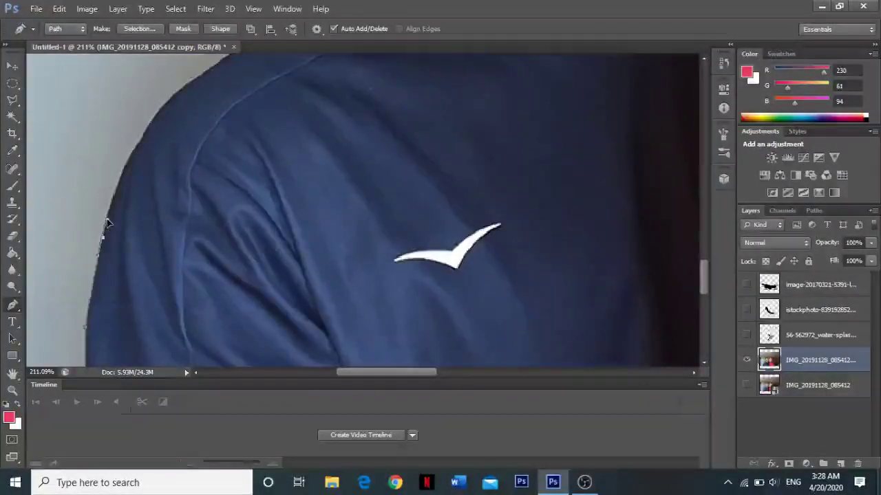
- Trace curved anchors up the shirt's left edge and over the shoulder
{"action": "scroll", "coordinate": [111, 224], "scroll_direction": "up", "scroll_amount": 1}
{"action": "left_click", "coordinate": [111, 218]}
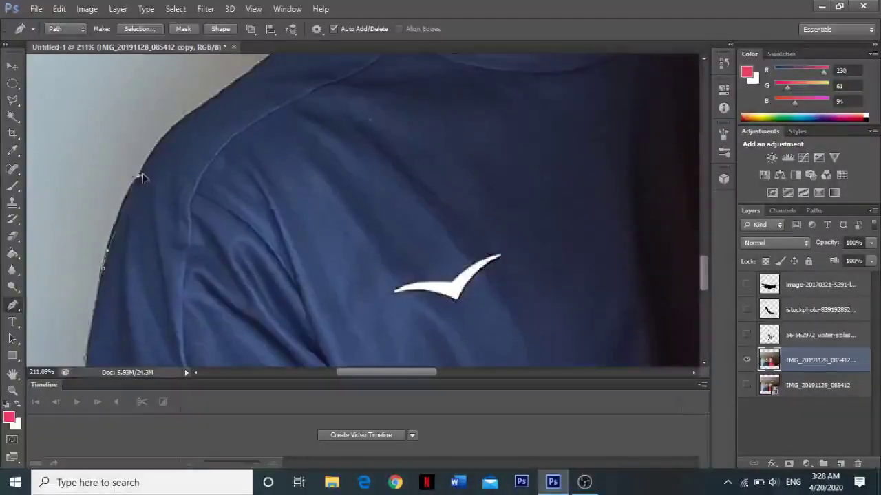
{"action": "left_click_drag", "start_coordinate": [138, 176], "coordinate": [150, 172]}
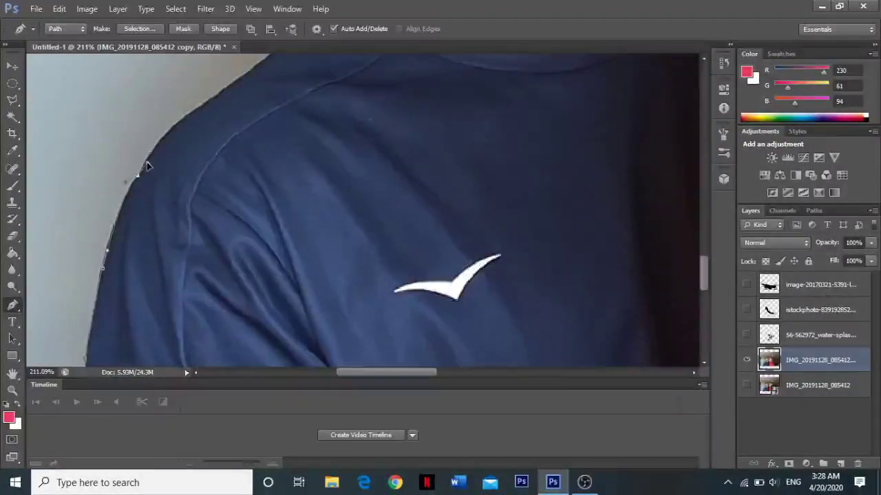
{"action": "scroll", "coordinate": [147, 164], "scroll_direction": "up", "scroll_amount": 2}
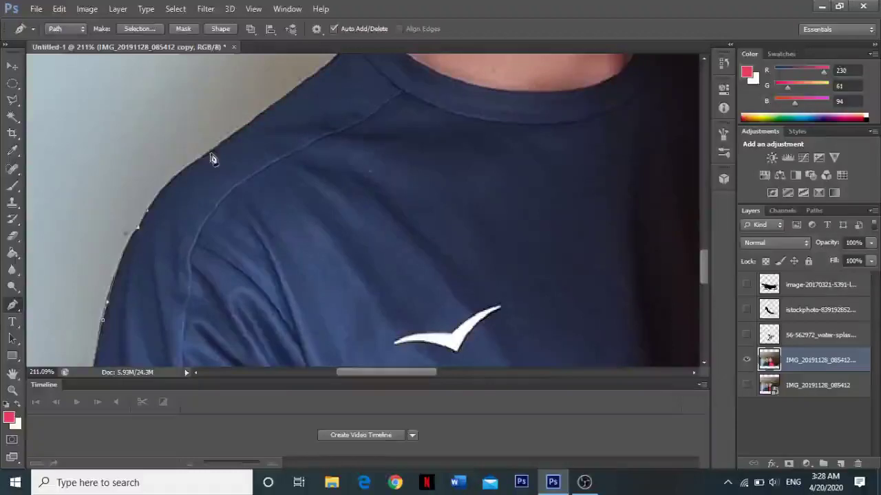
{"action": "left_click_drag", "start_coordinate": [205, 157], "coordinate": [247, 129]}
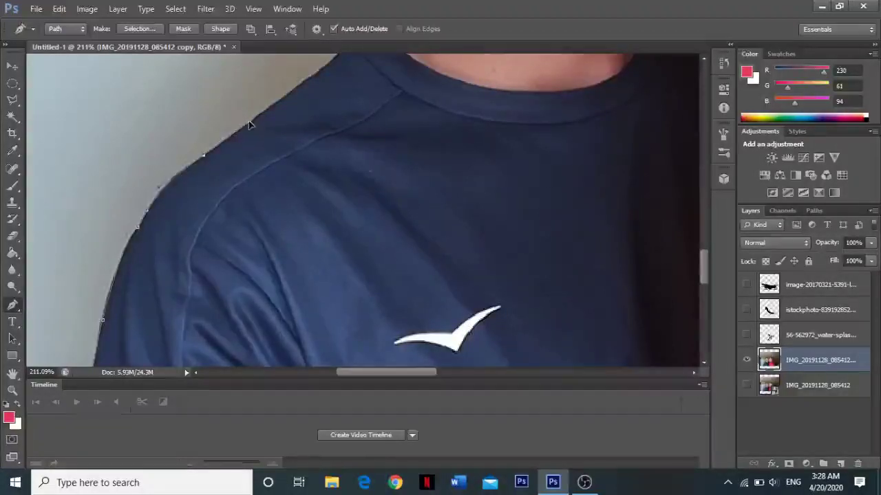
{"action": "left_click", "coordinate": [252, 122]}
{"action": "scroll", "coordinate": [271, 114], "scroll_direction": "up", "scroll_amount": 3}
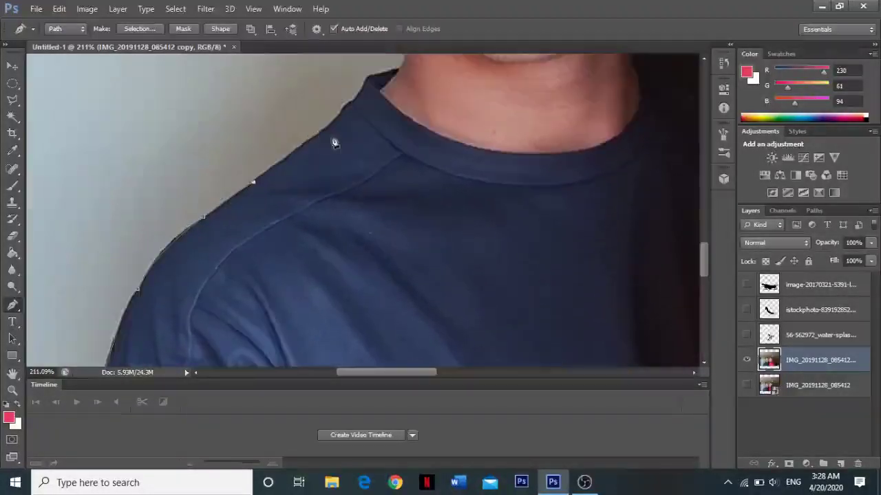
{"action": "left_click", "coordinate": [337, 143]}
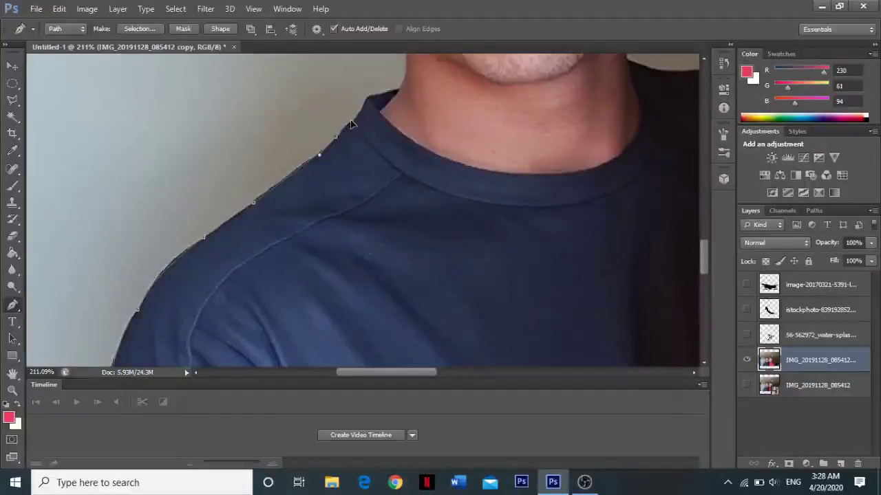
- Continue the path along the shirt collar to the neck
{"action": "left_click", "coordinate": [349, 125]}
{"action": "scroll", "coordinate": [341, 158], "scroll_direction": "up", "scroll_amount": 1}
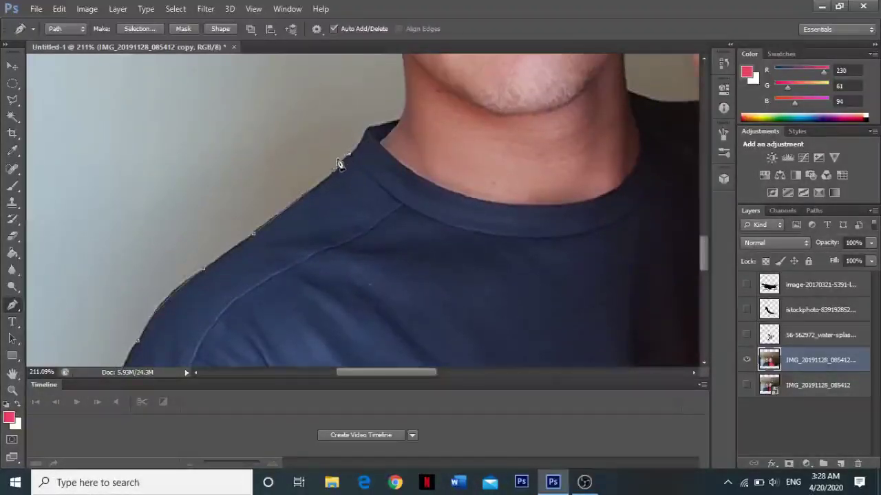
{"action": "left_click", "coordinate": [333, 174]}
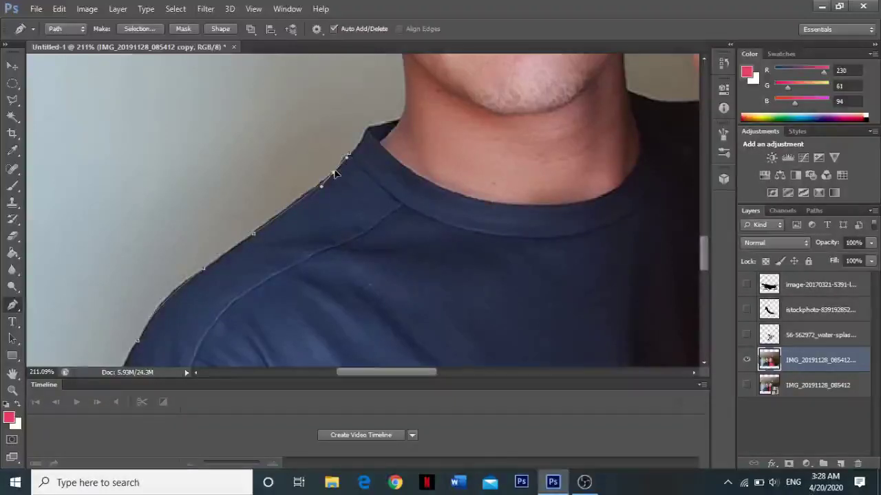
{"action": "left_click", "coordinate": [366, 137]}
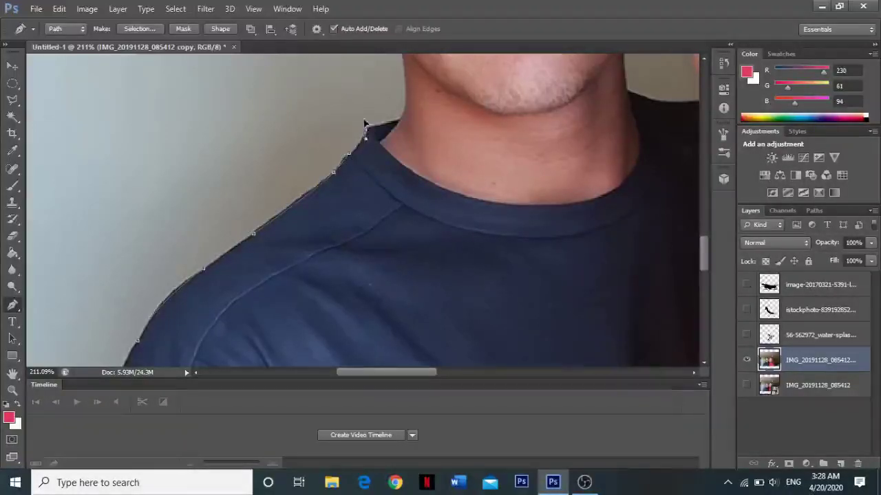
{"action": "left_click", "coordinate": [366, 128]}
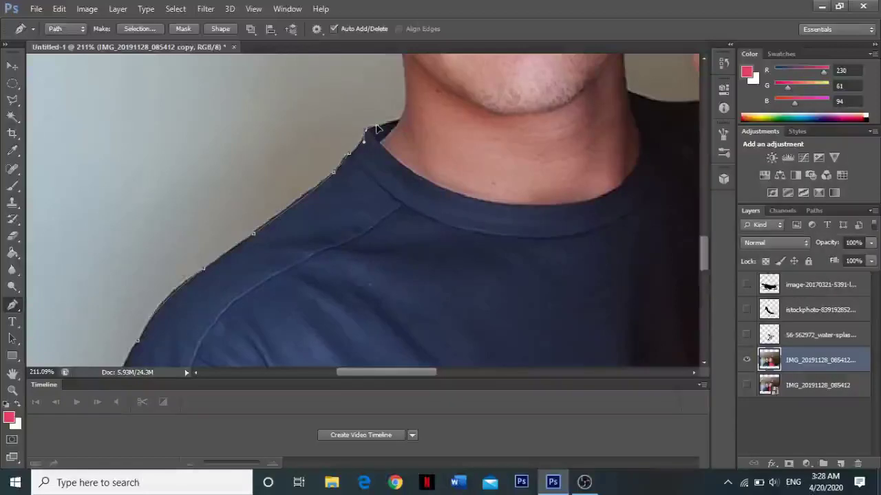
{"action": "left_click", "coordinate": [401, 121]}
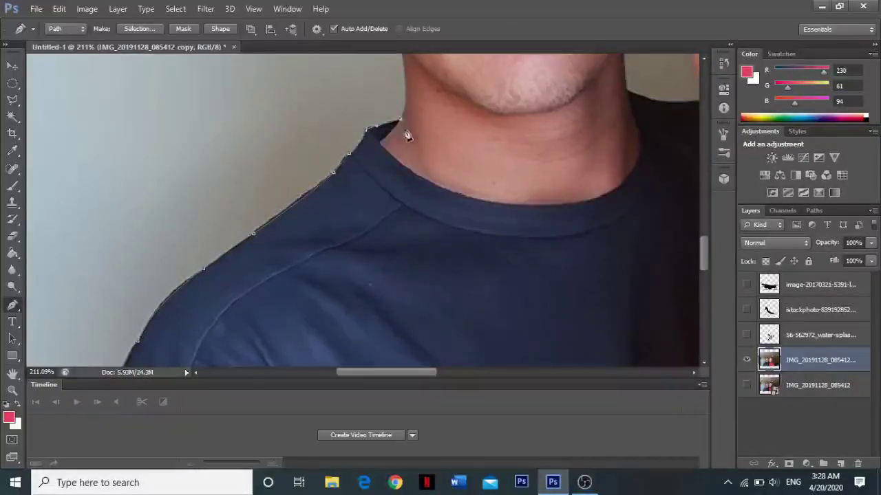
- Extend the path up the neck toward the jaw
{"action": "scroll", "coordinate": [403, 131], "scroll_direction": "up", "scroll_amount": 2}
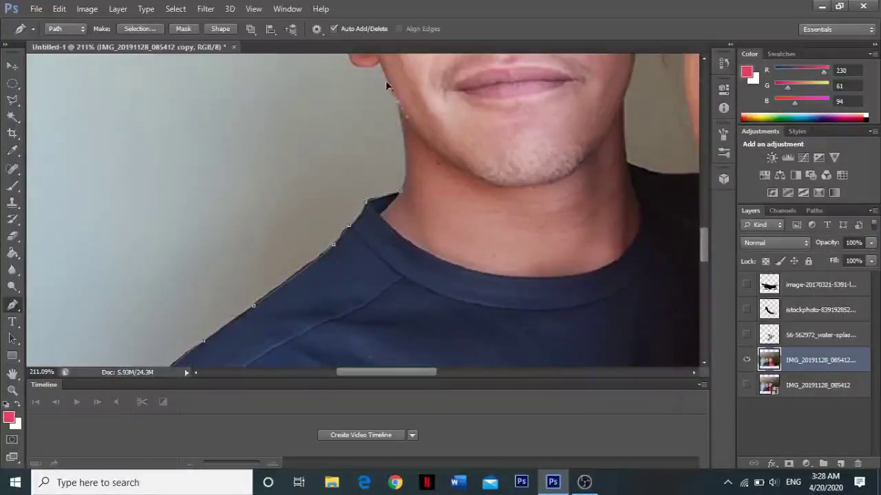
{"action": "left_click", "coordinate": [398, 102]}
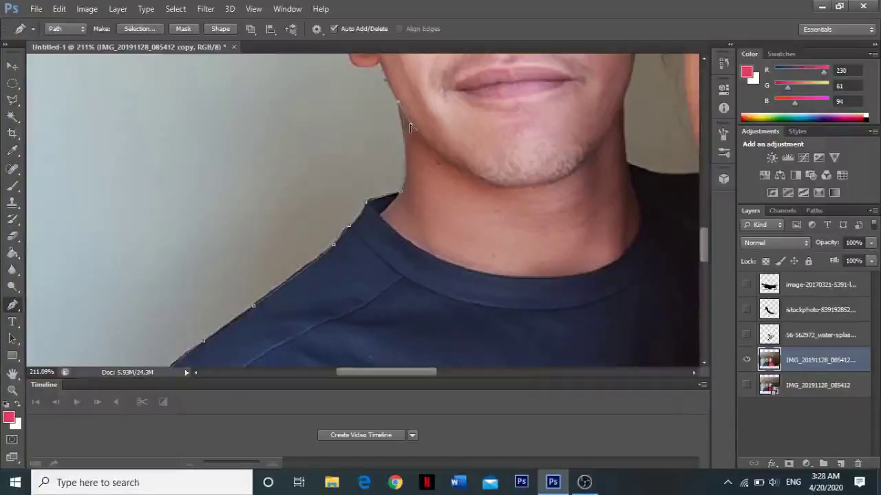
{"action": "left_click", "coordinate": [407, 158]}
{"action": "scroll", "coordinate": [407, 177], "scroll_direction": "up", "scroll_amount": 1}
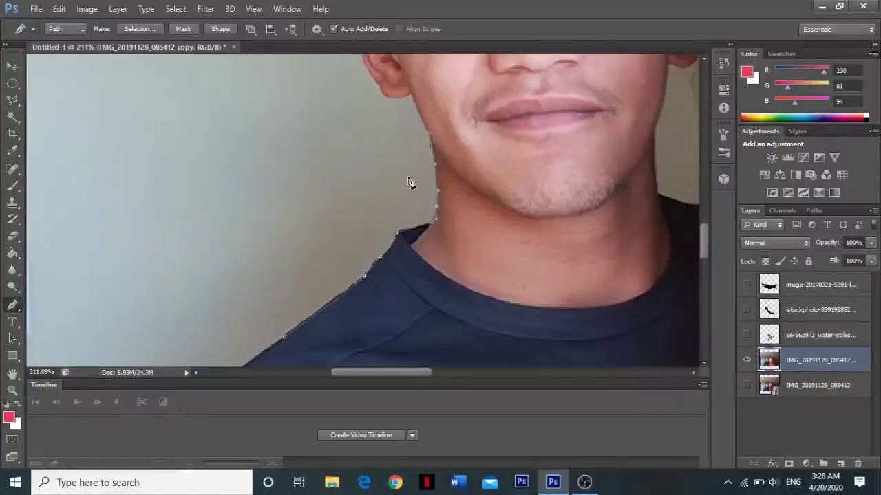
{"action": "scroll", "coordinate": [419, 183], "scroll_direction": "up", "scroll_amount": 1}
{"action": "scroll", "coordinate": [472, 173], "scroll_direction": "up", "scroll_amount": 5}
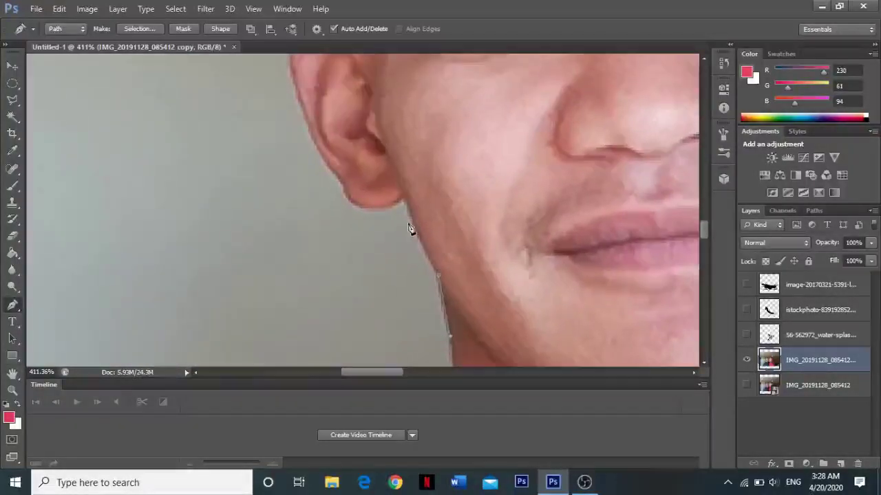
- Add anchors up the jaw, around the ear's outer edge and top, to the hairline
{"action": "left_click_drag", "start_coordinate": [403, 203], "coordinate": [404, 178]}
{"action": "left_click", "coordinate": [340, 185]}
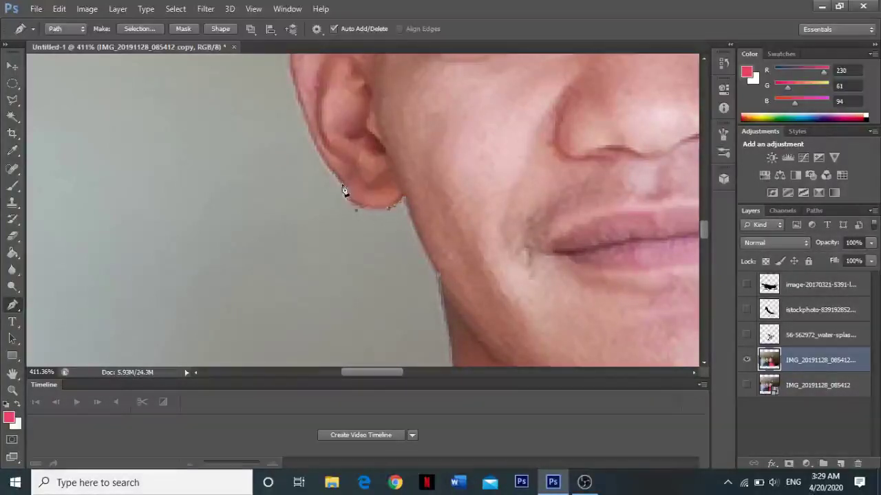
{"action": "scroll", "coordinate": [340, 192], "scroll_direction": "up", "scroll_amount": 1}
{"action": "scroll", "coordinate": [323, 191], "scroll_direction": "up", "scroll_amount": 3}
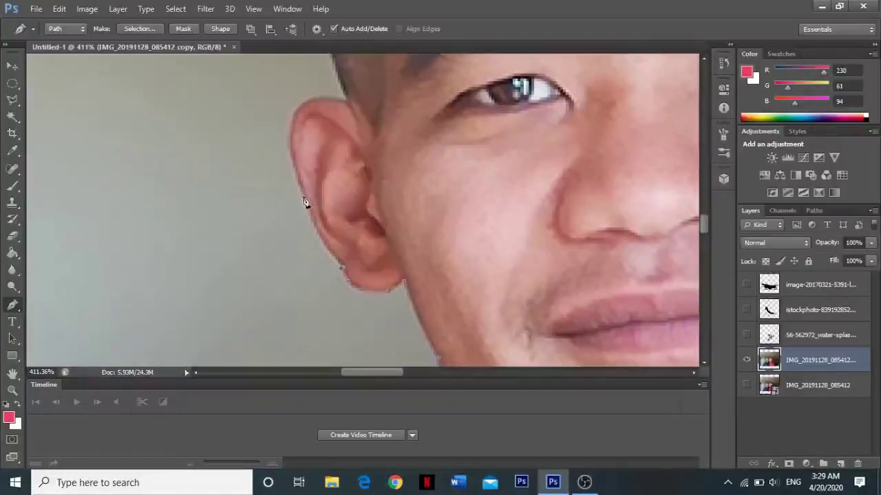
{"action": "left_click", "coordinate": [279, 144]}
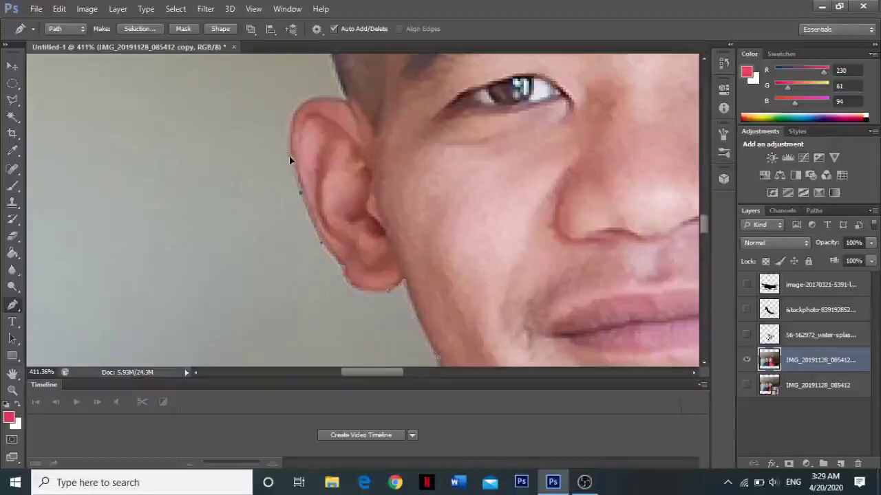
{"action": "left_click", "coordinate": [302, 102]}
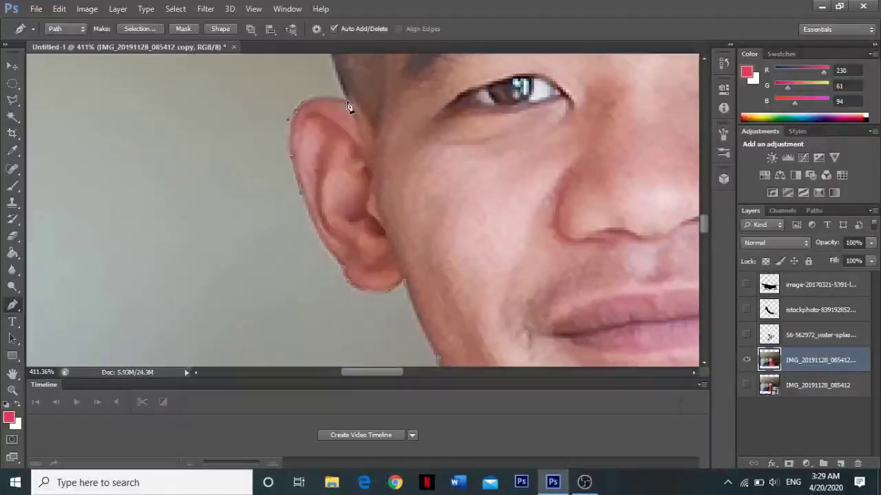
{"action": "left_click", "coordinate": [388, 105]}
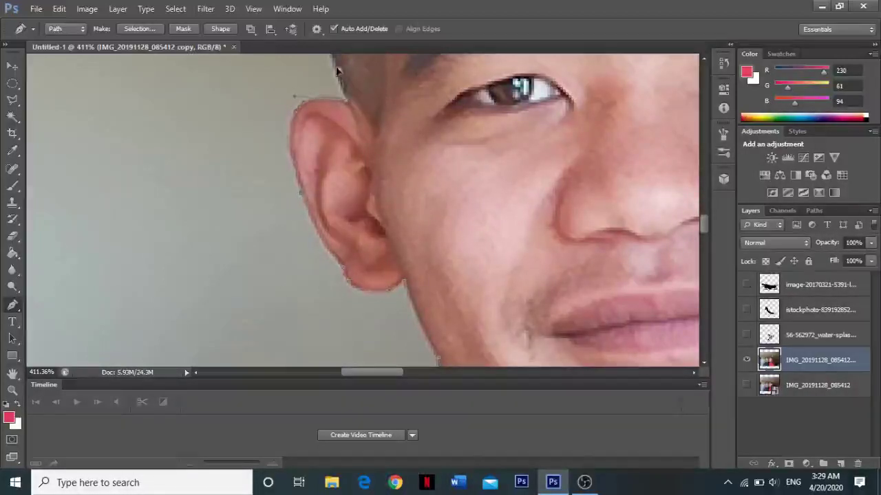
{"action": "left_click_drag", "start_coordinate": [354, 98], "coordinate": [374, 164]}
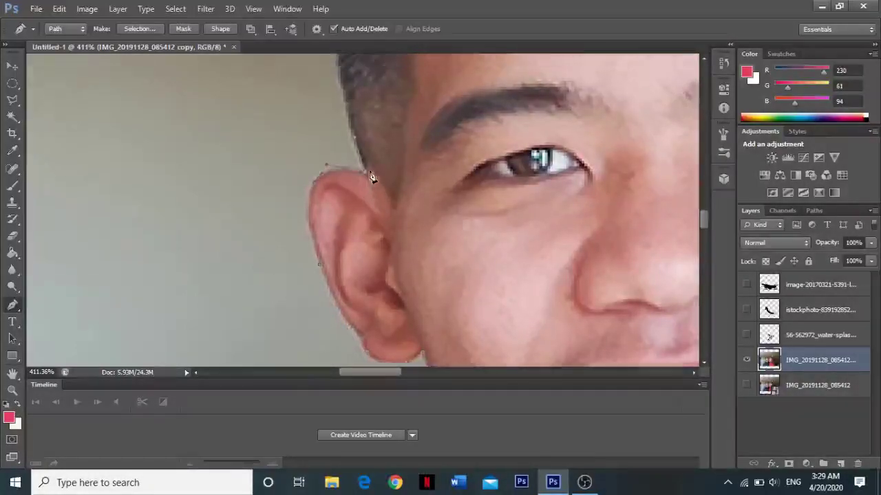
{"action": "scroll", "coordinate": [330, 148], "scroll_direction": "up", "scroll_amount": 3}
- Place curved anchors up the hair edge and across the top of the man's hair
{"action": "left_click", "coordinate": [337, 126]}
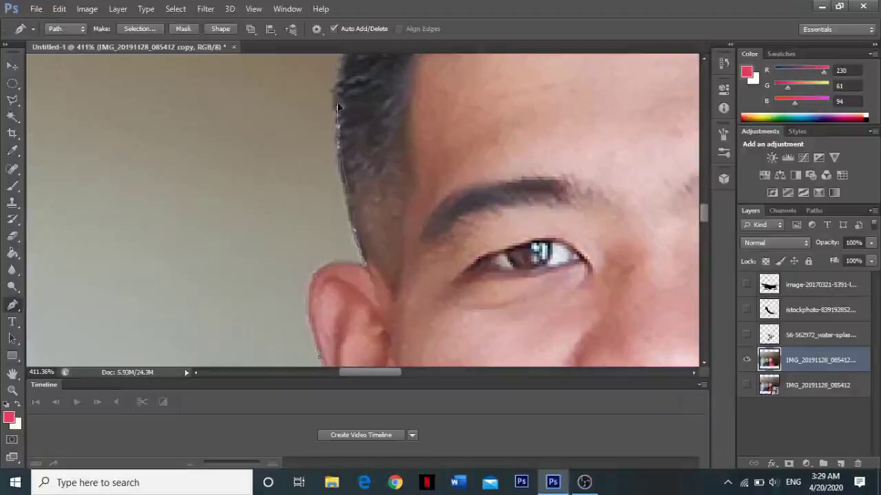
{"action": "left_click", "coordinate": [337, 73]}
{"action": "scroll", "coordinate": [337, 68], "scroll_direction": "up", "scroll_amount": 2}
{"action": "scroll", "coordinate": [364, 151], "scroll_direction": "up", "scroll_amount": 2}
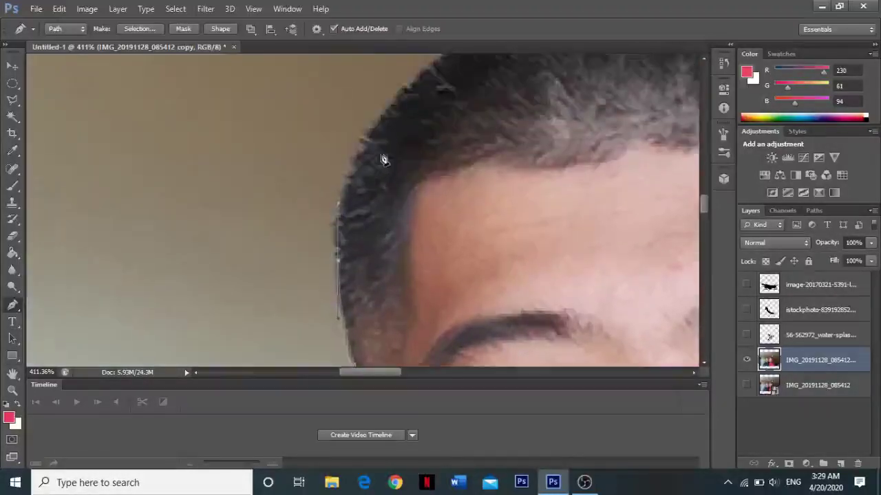
{"action": "left_click_drag", "start_coordinate": [386, 113], "coordinate": [426, 75]}
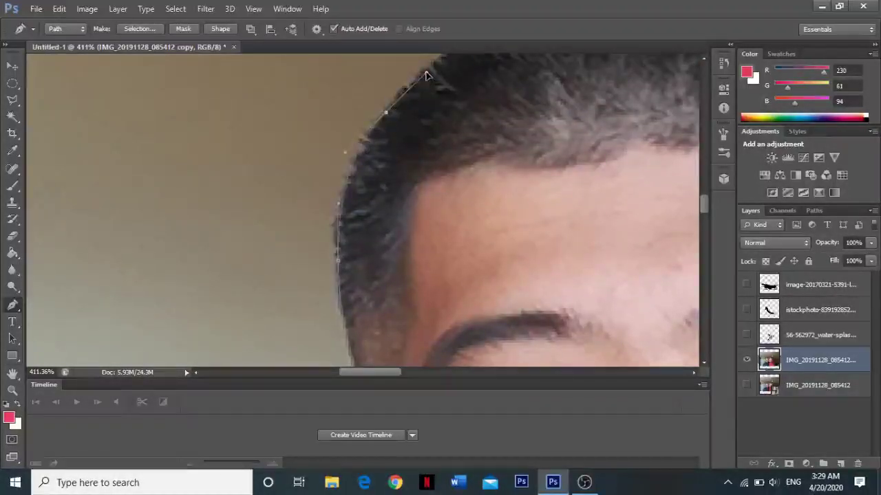
{"action": "scroll", "coordinate": [448, 138], "scroll_direction": "up", "scroll_amount": 3}
{"action": "scroll", "coordinate": [451, 144], "scroll_direction": "right", "scroll_amount": 3}
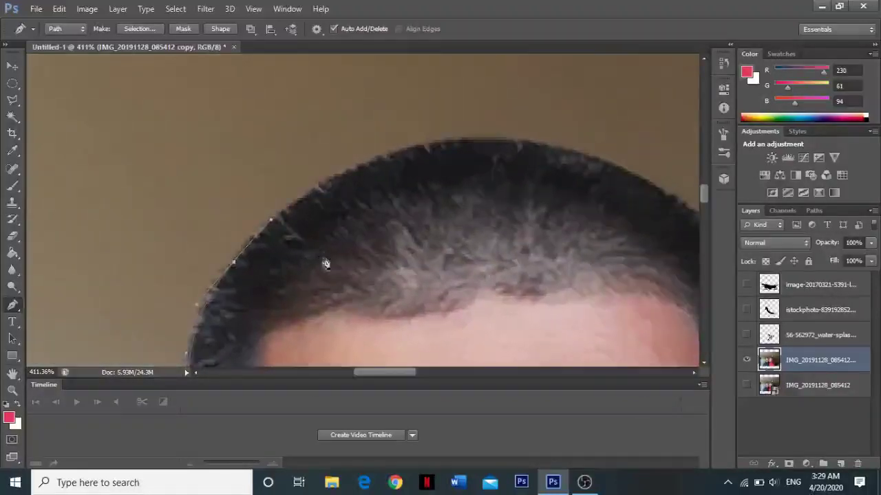
{"action": "left_click_drag", "start_coordinate": [456, 141], "coordinate": [567, 137]}
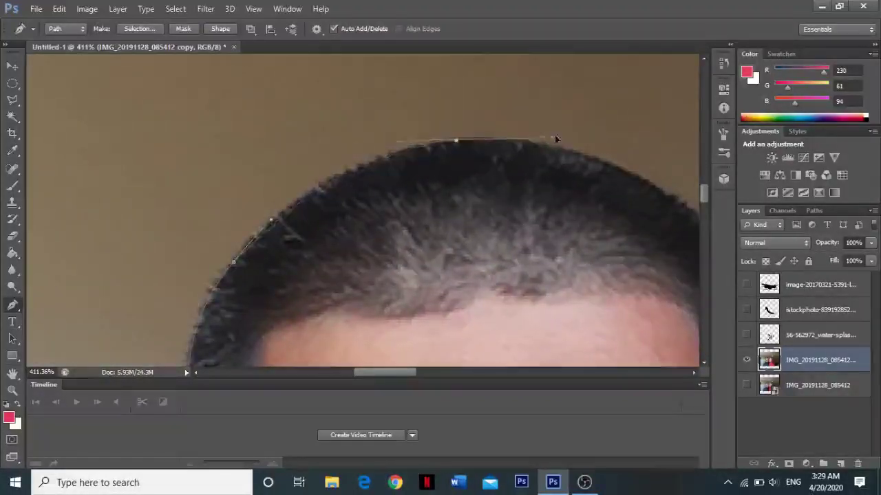
{"action": "scroll", "coordinate": [582, 181], "scroll_direction": "right", "scroll_amount": 5}
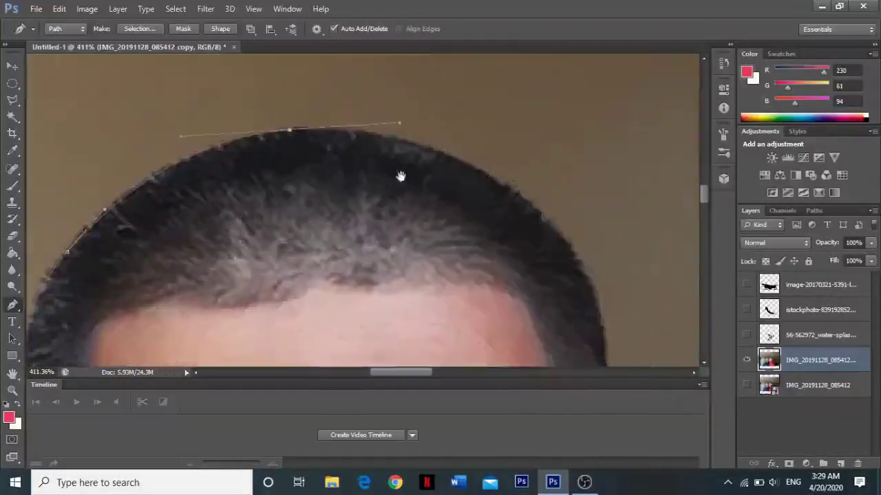
{"action": "left_click_drag", "start_coordinate": [500, 186], "coordinate": [542, 218]}
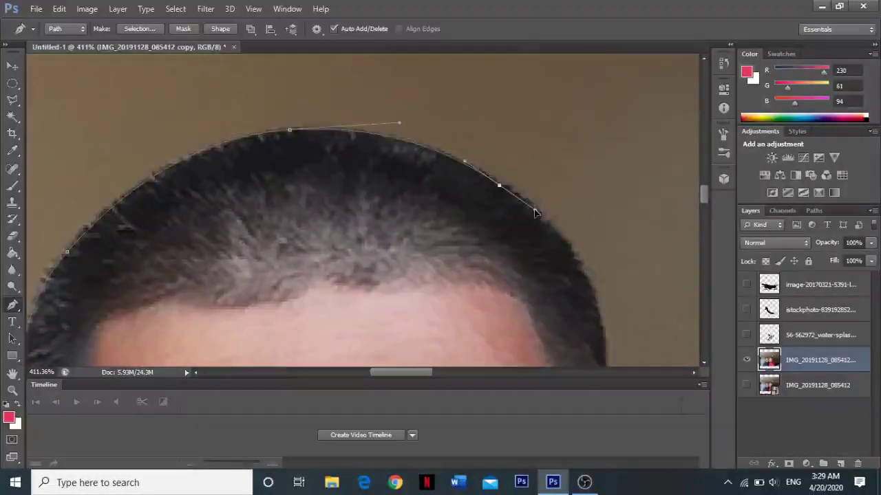
{"action": "scroll", "coordinate": [522, 220], "scroll_direction": "down", "scroll_amount": 5}
{"action": "scroll", "coordinate": [523, 220], "scroll_direction": "right", "scroll_amount": 5}
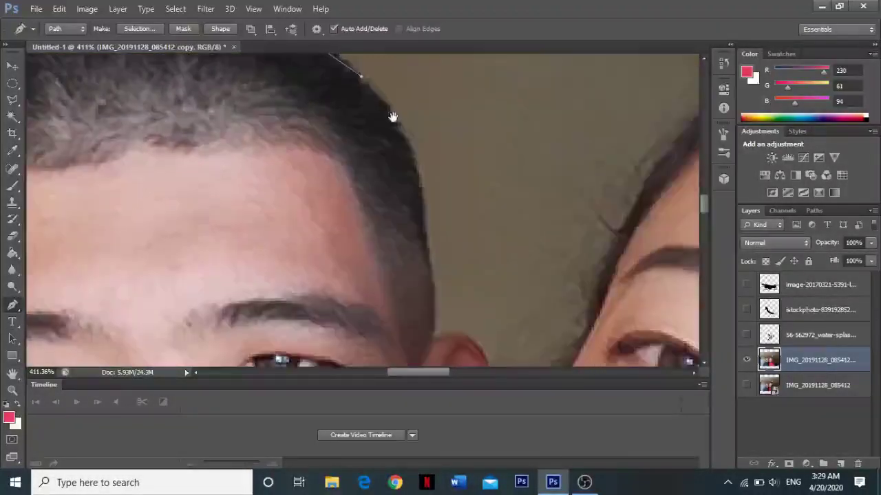
- Trace down the hair edge by the temple to the top of the ear
{"action": "left_click_drag", "start_coordinate": [426, 207], "coordinate": [429, 271]}
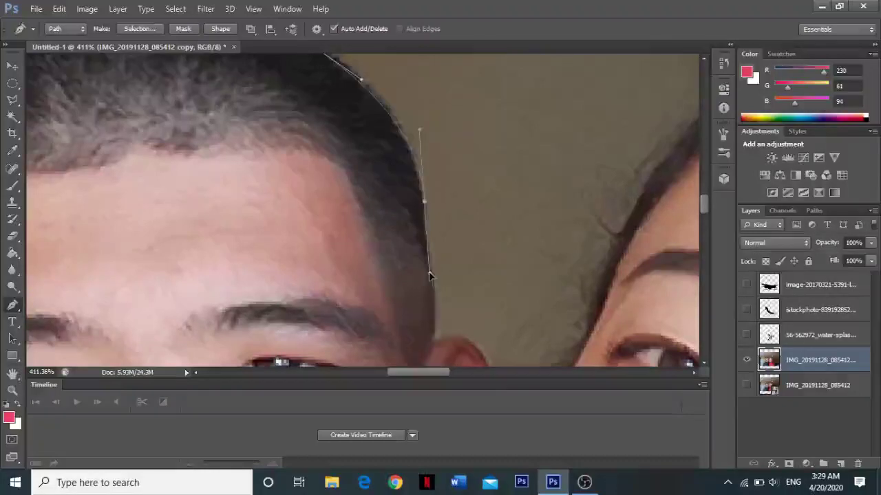
{"action": "scroll", "coordinate": [459, 299], "scroll_direction": "up", "scroll_amount": 1}
{"action": "scroll", "coordinate": [431, 292], "scroll_direction": "down", "scroll_amount": 1}
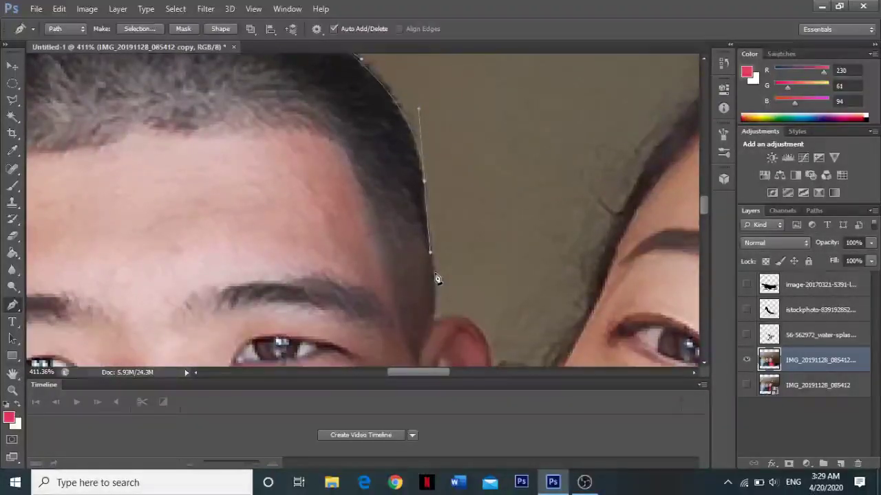
{"action": "left_click_drag", "start_coordinate": [435, 265], "coordinate": [436, 283]}
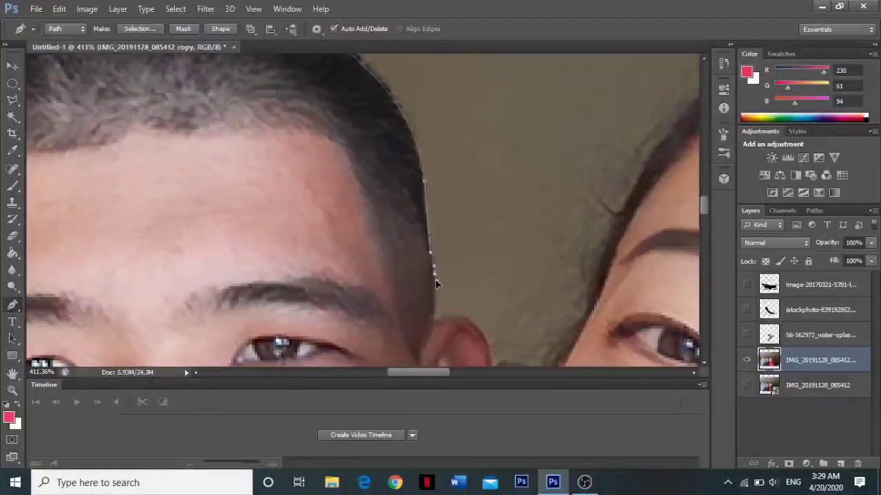
{"action": "scroll", "coordinate": [435, 282], "scroll_direction": "down", "scroll_amount": 2}
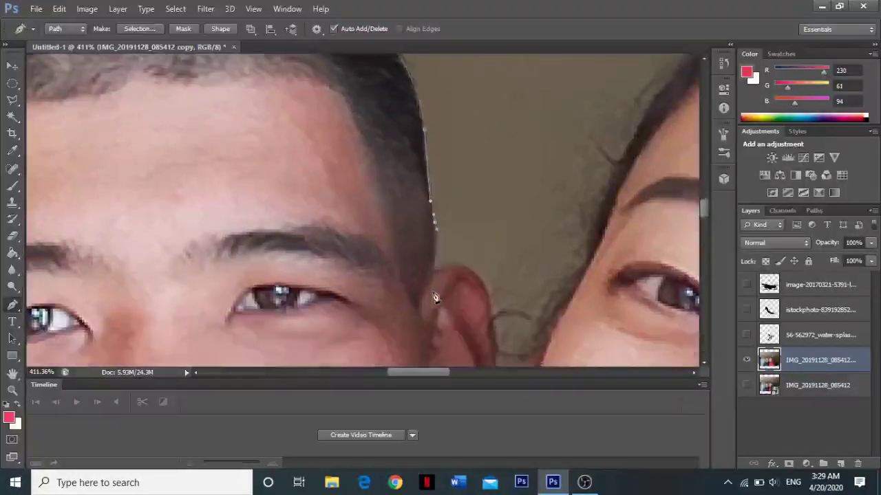
{"action": "left_click", "coordinate": [435, 235]}
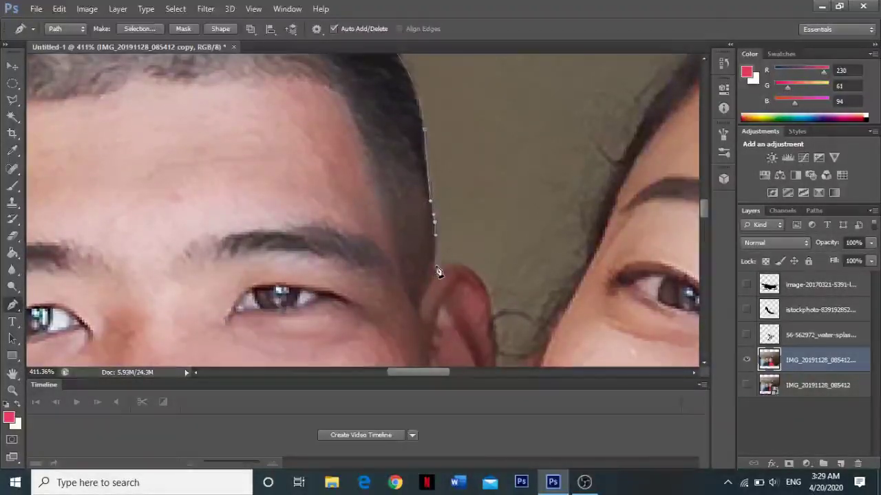
{"action": "left_click", "coordinate": [436, 269]}
{"action": "scroll", "coordinate": [438, 272], "scroll_direction": "down", "scroll_amount": 1}
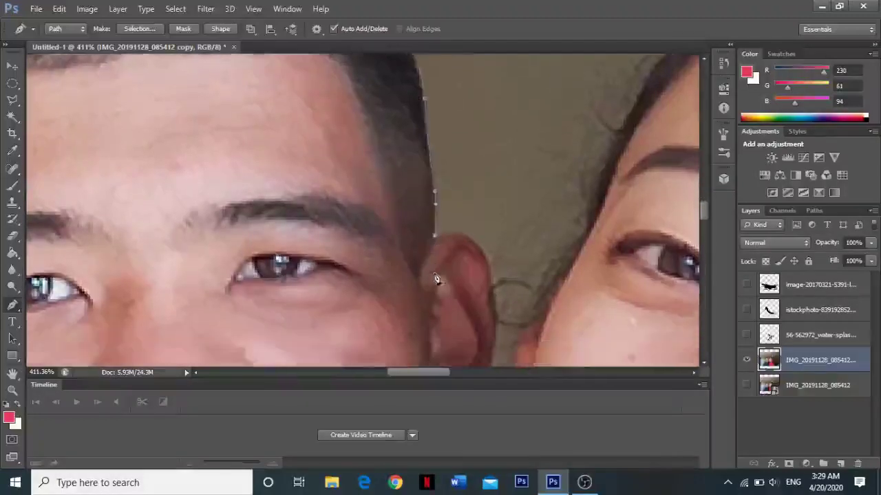
{"action": "left_click", "coordinate": [464, 238]}
{"action": "left_click", "coordinate": [475, 243]}
{"action": "scroll", "coordinate": [485, 247], "scroll_direction": "down", "scroll_amount": 2}
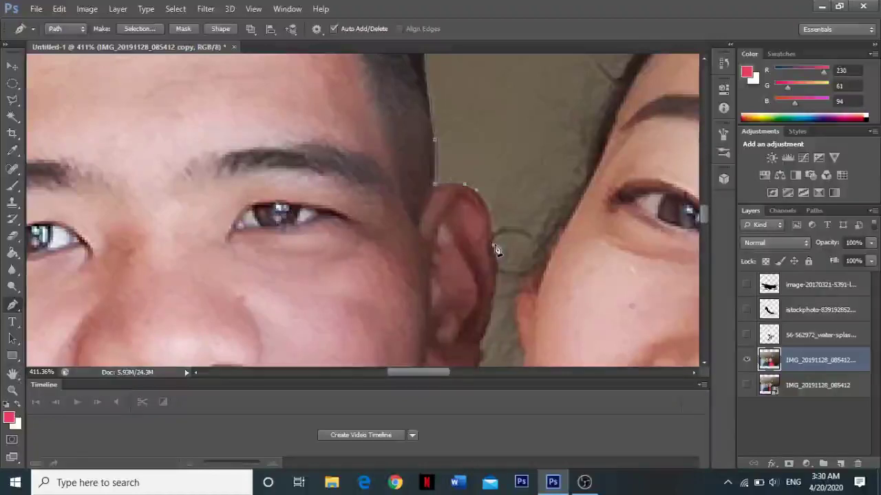
- Curve the path around the ear's outer edge, the jawline and along the neck
{"action": "left_click_drag", "start_coordinate": [494, 246], "coordinate": [491, 294]}
{"action": "scroll", "coordinate": [491, 294], "scroll_direction": "down", "scroll_amount": 10}
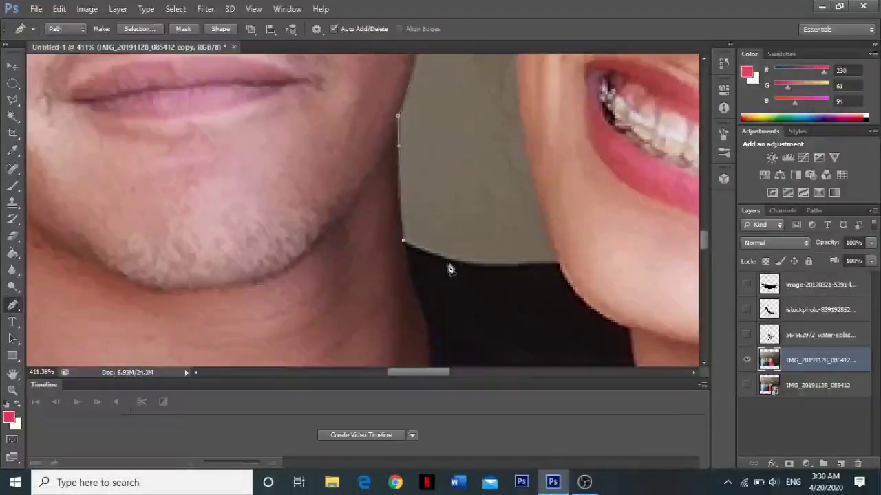
{"action": "left_click_drag", "start_coordinate": [448, 261], "coordinate": [461, 267]}
{"action": "scroll", "coordinate": [475, 267], "scroll_direction": "down", "scroll_amount": 3}
{"action": "scroll", "coordinate": [509, 234], "scroll_direction": "down", "scroll_amount": 2}
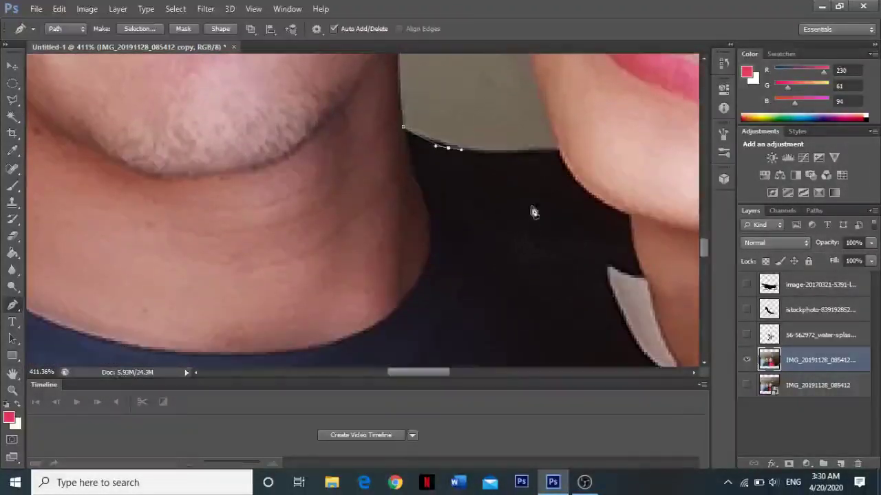
{"action": "left_click", "coordinate": [559, 151]}
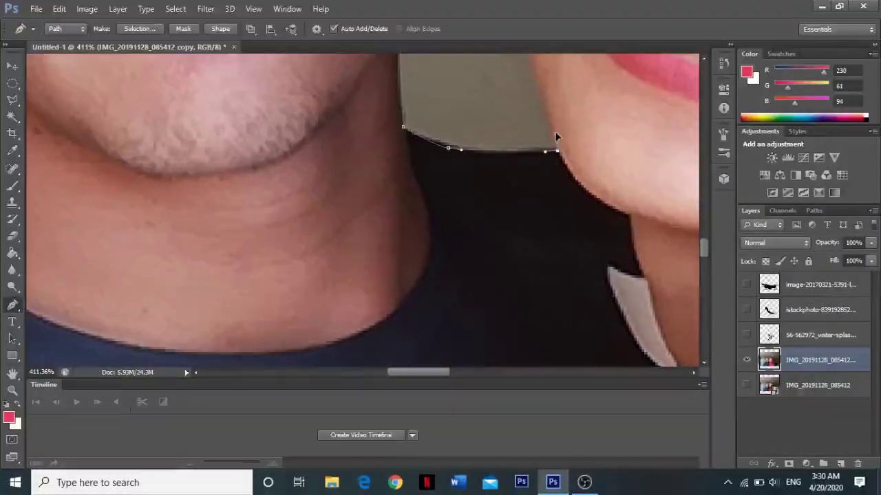
{"action": "scroll", "coordinate": [547, 138], "scroll_direction": "up", "scroll_amount": 2}
{"action": "scroll", "coordinate": [539, 141], "scroll_direction": "up", "scroll_amount": 1}
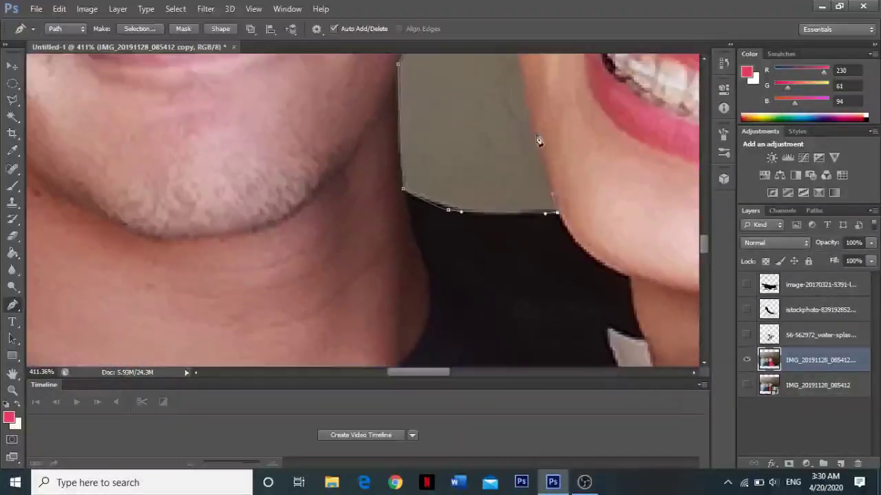
{"action": "scroll", "coordinate": [539, 140], "scroll_direction": "up", "scroll_amount": 2}
{"action": "scroll", "coordinate": [535, 141], "scroll_direction": "up", "scroll_amount": 3}
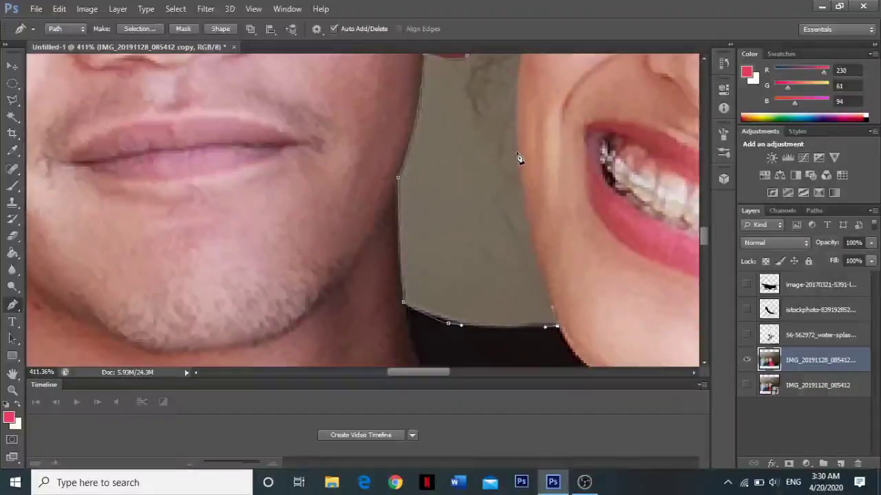
- Extend the path up the woman's cheek edge
{"action": "left_click", "coordinate": [517, 151]}
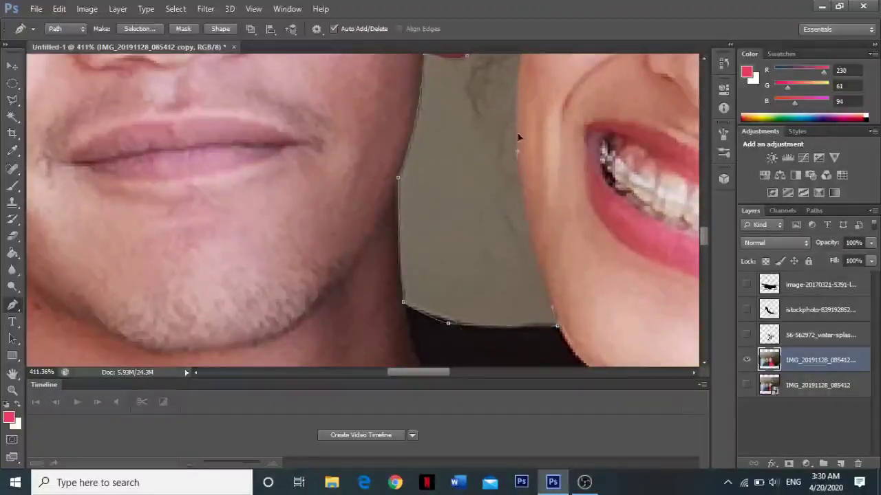
{"action": "left_click", "coordinate": [515, 81]}
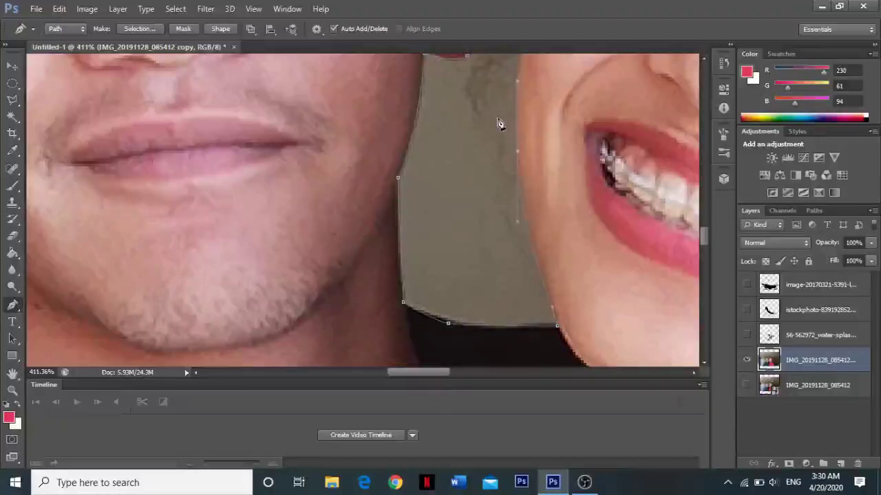
{"action": "scroll", "coordinate": [500, 121], "scroll_direction": "up", "scroll_amount": 1}
{"action": "scroll", "coordinate": [541, 122], "scroll_direction": "up", "scroll_amount": 1}
{"action": "scroll", "coordinate": [541, 122], "scroll_direction": "down", "scroll_amount": 2}
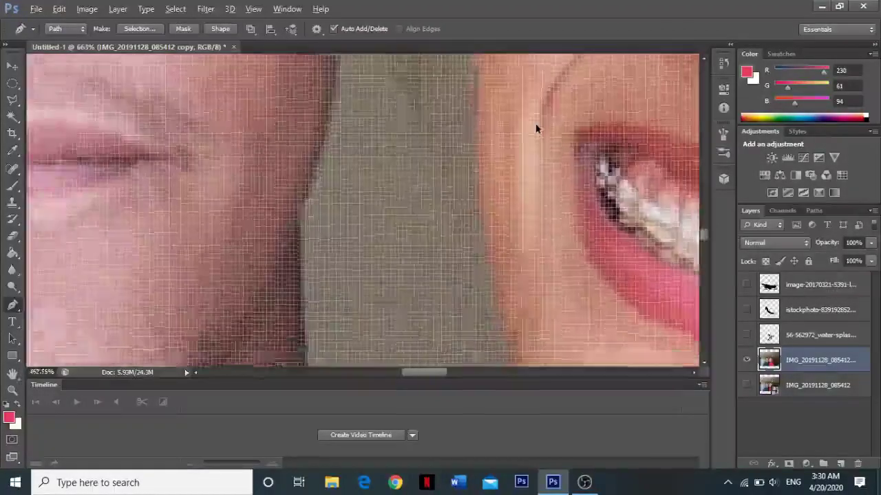
{"action": "scroll", "coordinate": [535, 133], "scroll_direction": "down", "scroll_amount": 2}
- Add anchors up the woman's cheek edge toward her temple
{"action": "left_click_drag", "start_coordinate": [535, 133], "coordinate": [518, 228]}
{"action": "scroll", "coordinate": [518, 228], "scroll_direction": "up", "scroll_amount": 2}
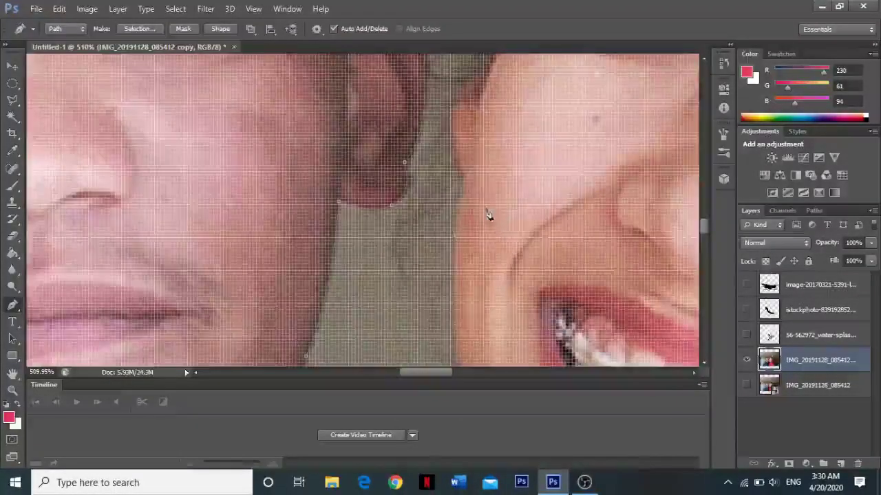
{"action": "scroll", "coordinate": [486, 210], "scroll_direction": "down", "scroll_amount": 1}
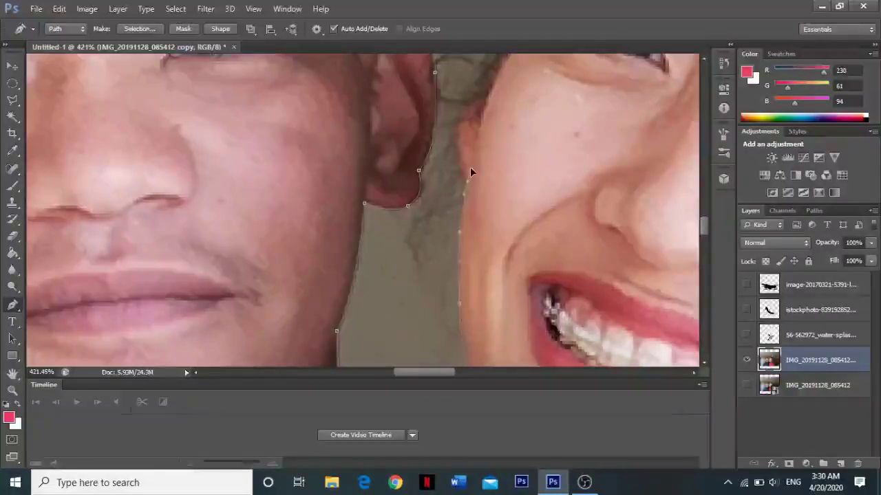
{"action": "left_click", "coordinate": [466, 181]}
{"action": "left_click", "coordinate": [459, 160]}
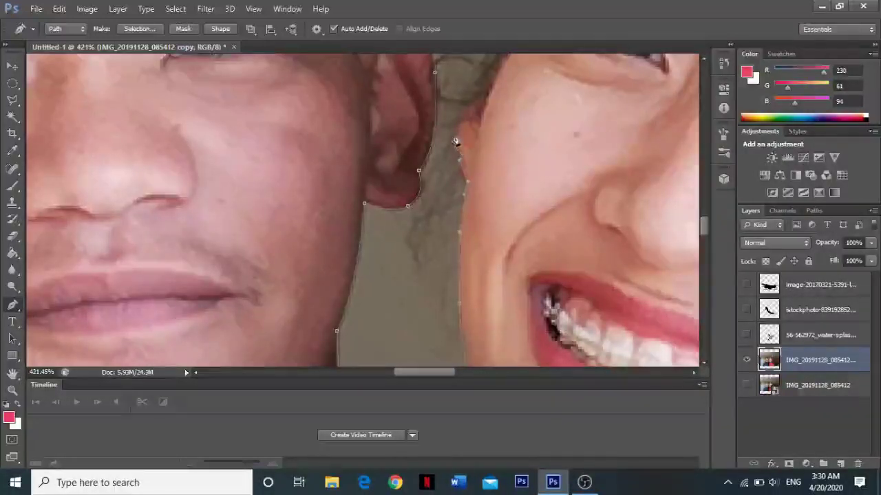
{"action": "left_click", "coordinate": [459, 124]}
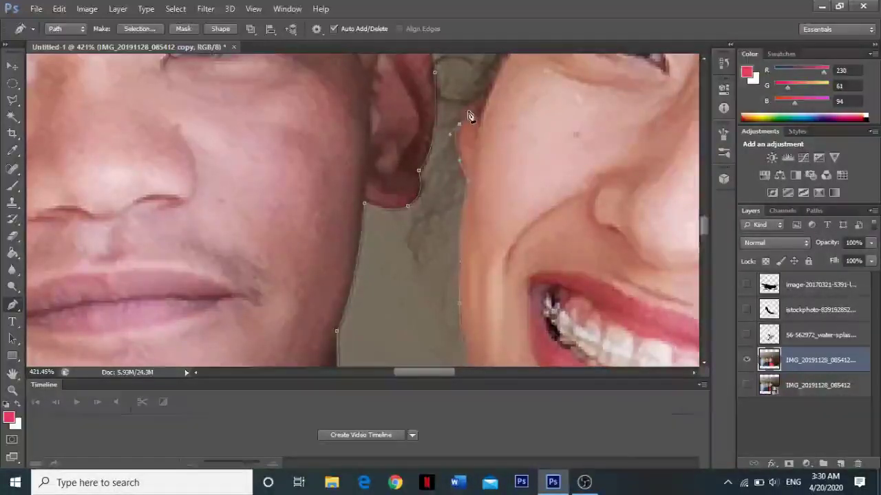
{"action": "scroll", "coordinate": [475, 124], "scroll_direction": "up", "scroll_amount": 3}
{"action": "left_click", "coordinate": [477, 143]}
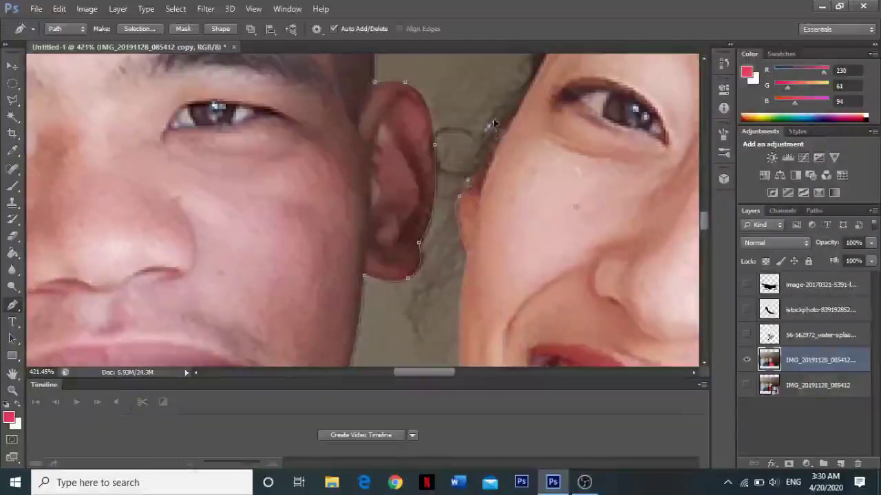
{"action": "left_click", "coordinate": [489, 126]}
{"action": "left_click", "coordinate": [501, 109]}
{"action": "left_click", "coordinate": [527, 80]}
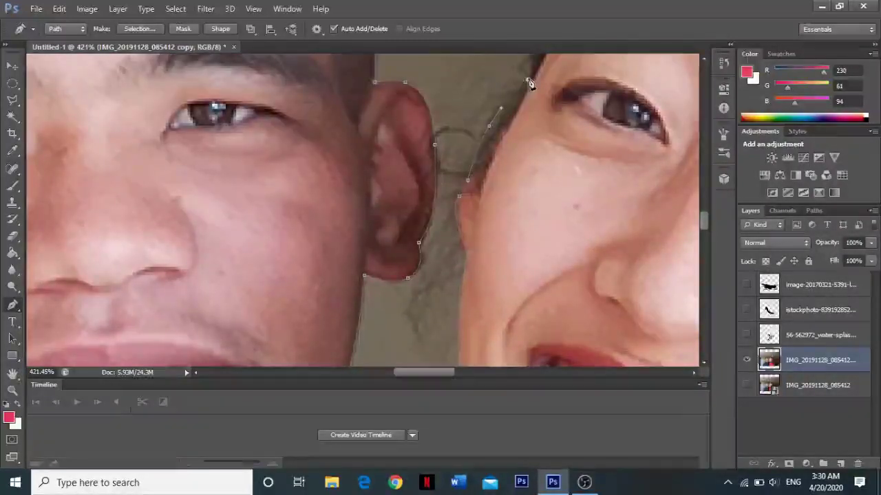
- Trace the path beside the woman's eye and along her hairline
{"action": "scroll", "coordinate": [527, 78], "scroll_direction": "up", "scroll_amount": 5}
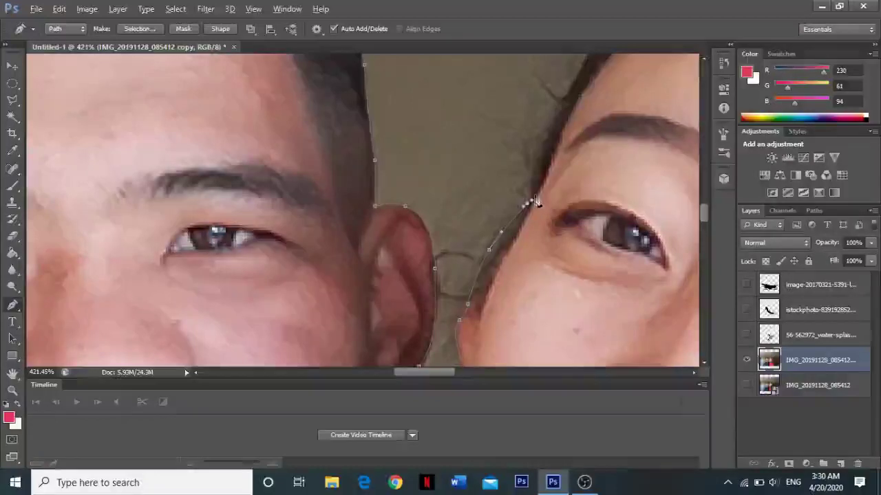
{"action": "left_click", "coordinate": [531, 190]}
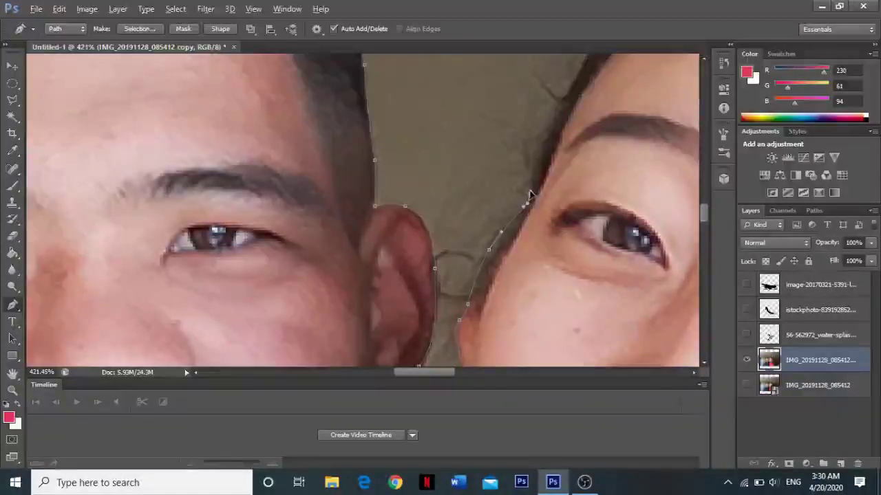
{"action": "scroll", "coordinate": [538, 163], "scroll_direction": "up", "scroll_amount": 3}
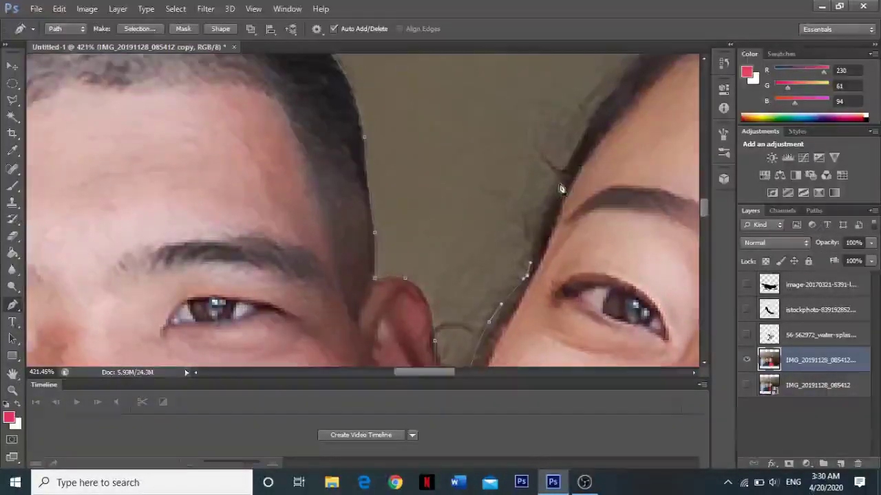
{"action": "left_click", "coordinate": [542, 199]}
{"action": "left_click", "coordinate": [551, 186]}
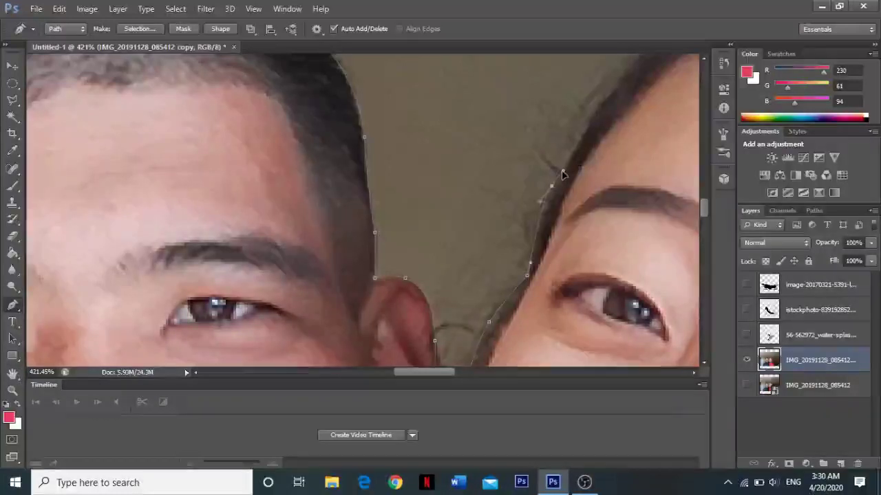
{"action": "left_click", "coordinate": [562, 172]}
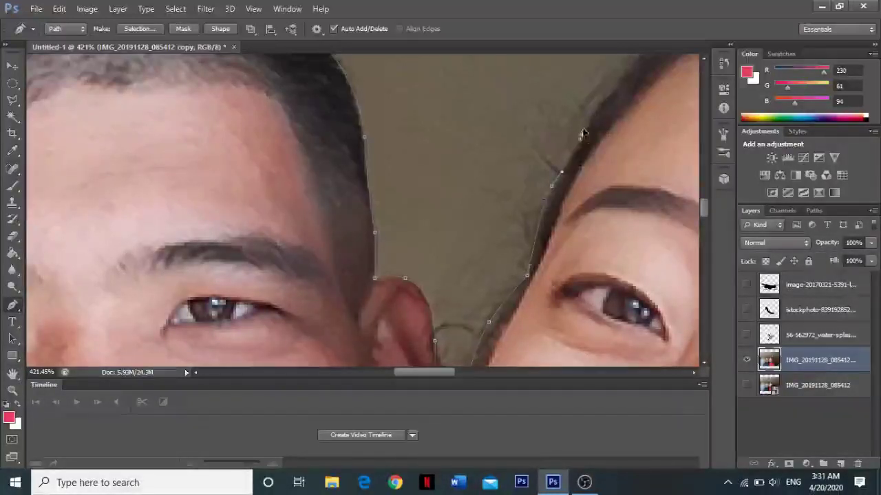
{"action": "left_click", "coordinate": [583, 123]}
{"action": "scroll", "coordinate": [619, 155], "scroll_direction": "up", "scroll_amount": 3}
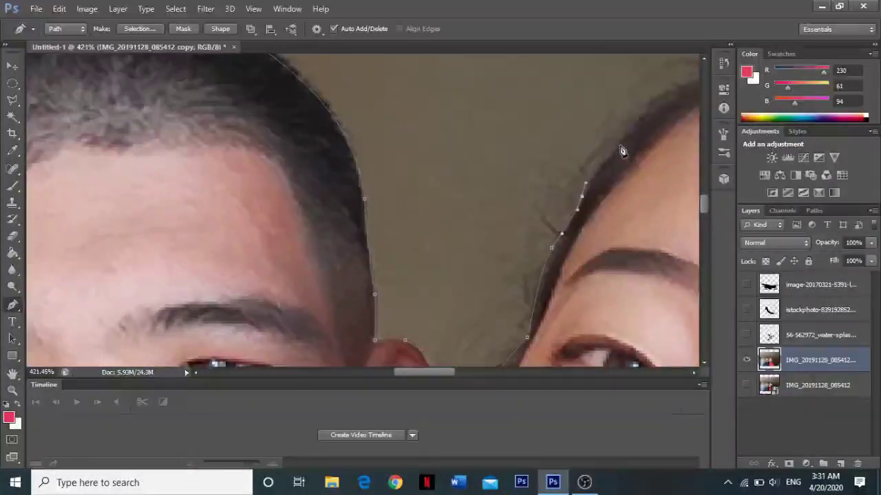
{"action": "left_click_drag", "start_coordinate": [633, 165], "coordinate": [413, 232]}
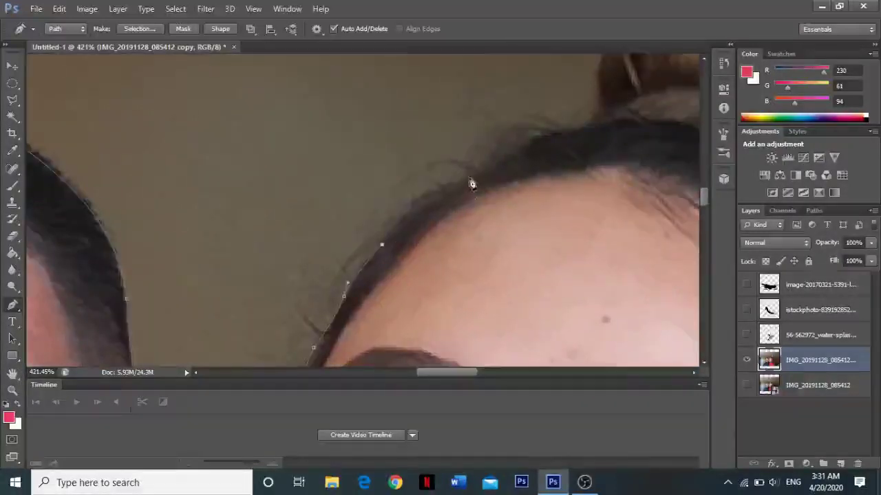
{"action": "scroll", "coordinate": [626, 89], "scroll_direction": "up", "scroll_amount": 3}
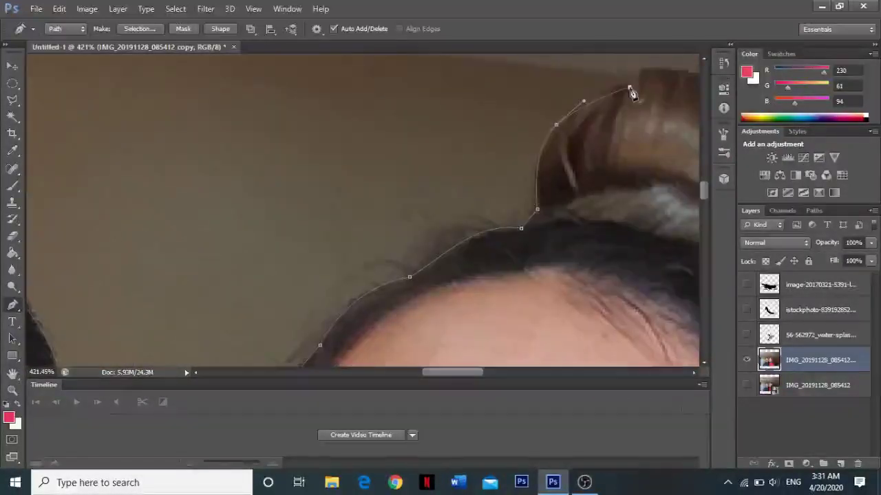
- Curve the path from the bun's base across its top and down its right edge
{"action": "left_click_drag", "start_coordinate": [584, 102], "coordinate": [585, 86]}
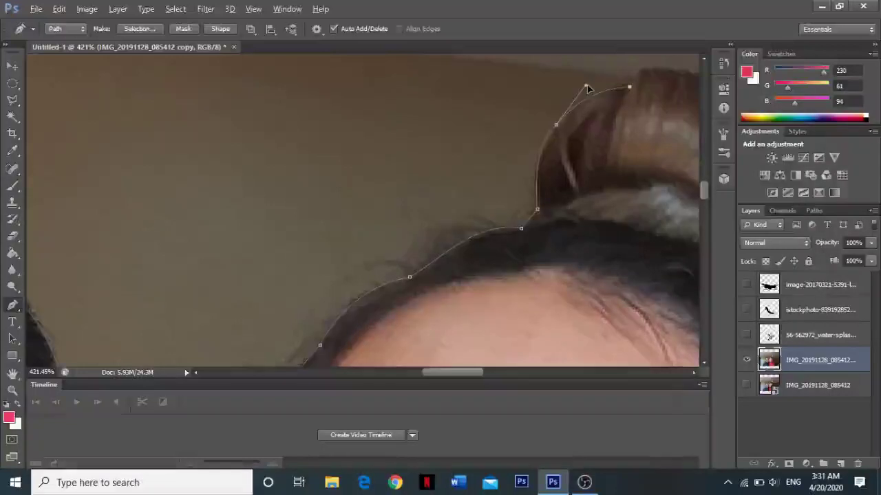
{"action": "left_click_drag", "start_coordinate": [640, 108], "coordinate": [527, 167]}
{"action": "left_click", "coordinate": [527, 128]}
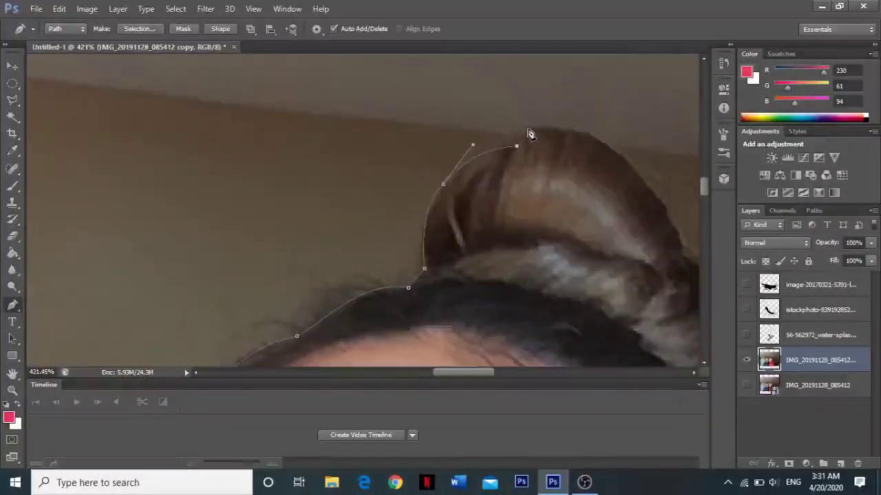
{"action": "left_click", "coordinate": [591, 136]}
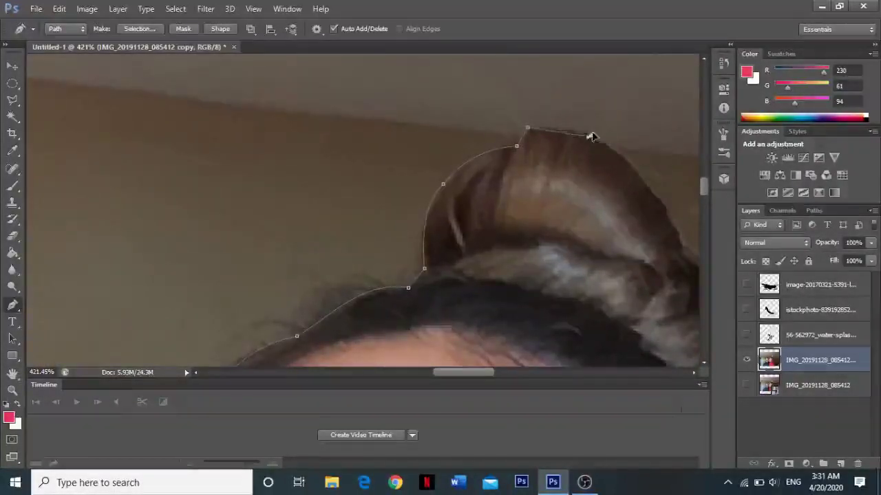
{"action": "left_click_drag", "start_coordinate": [625, 156], "coordinate": [631, 167]}
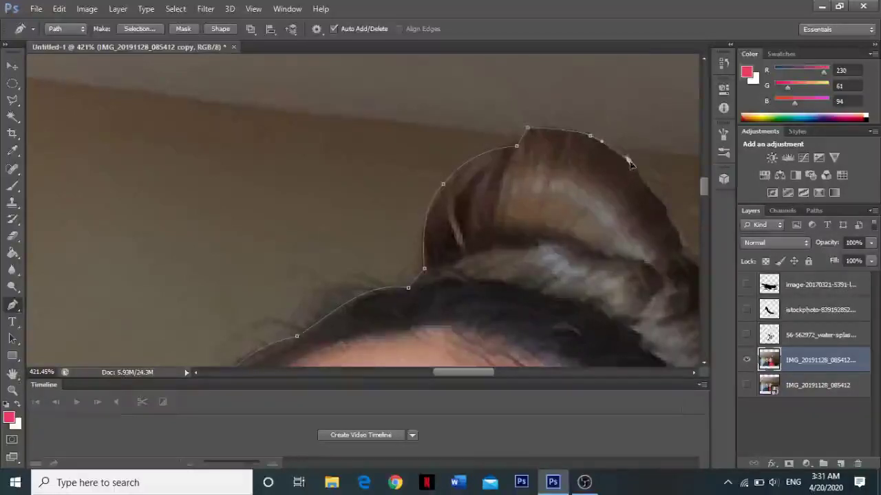
{"action": "scroll", "coordinate": [640, 172], "scroll_direction": "down", "scroll_amount": 2}
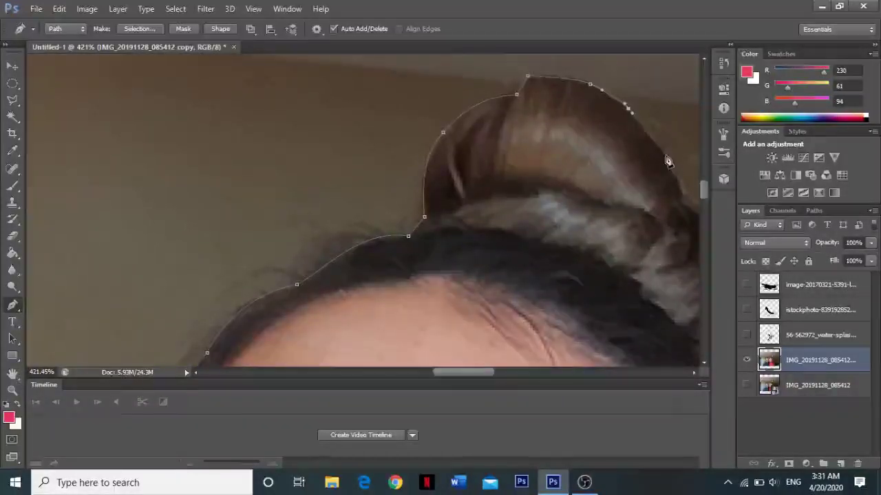
{"action": "mouse_move", "coordinate": [657, 152]}
{"action": "left_mouse_down"}
{"action": "mouse_move", "coordinate": [675, 161]}
{"action": "mouse_move", "coordinate": [671, 172]}
{"action": "left_mouse_up"}
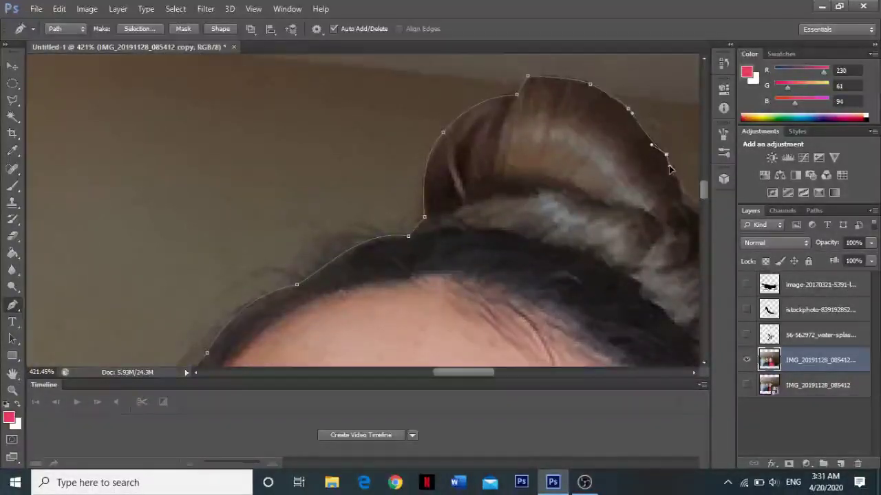
{"action": "scroll", "coordinate": [640, 179], "scroll_direction": "down", "scroll_amount": 1}
- Add a curved anchor on the bun's lower edge, down the hair's far side
{"action": "scroll", "coordinate": [585, 196], "scroll_direction": "right", "scroll_amount": 3}
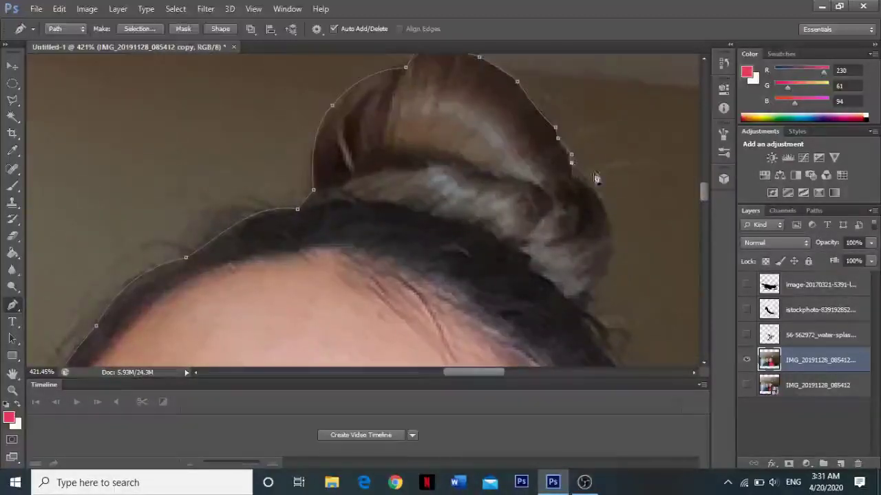
{"action": "scroll", "coordinate": [590, 181], "scroll_direction": "down", "scroll_amount": 2}
{"action": "scroll", "coordinate": [550, 215], "scroll_direction": "right", "scroll_amount": 1}
{"action": "scroll", "coordinate": [523, 218], "scroll_direction": "right", "scroll_amount": 4}
{"action": "scroll", "coordinate": [475, 220], "scroll_direction": "up", "scroll_amount": 1}
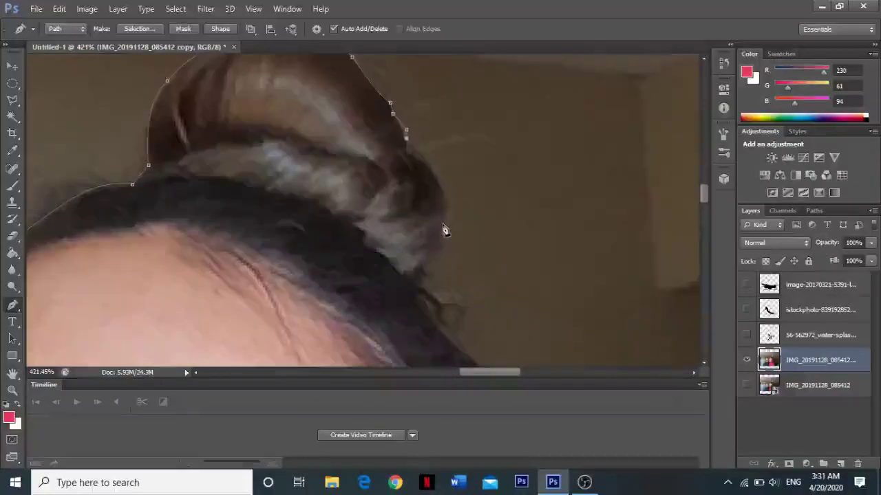
{"action": "left_click_drag", "start_coordinate": [447, 215], "coordinate": [444, 243]}
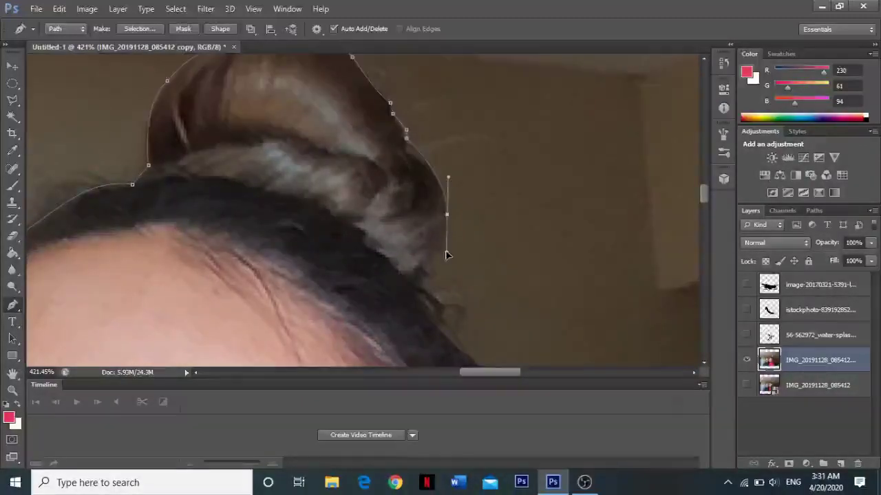
{"action": "scroll", "coordinate": [427, 252], "scroll_direction": "down", "scroll_amount": 2}
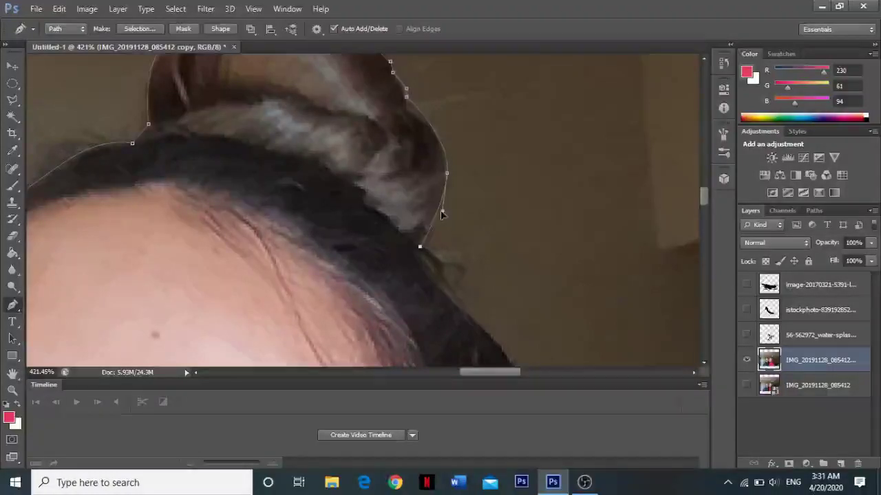
{"action": "scroll", "coordinate": [442, 214], "scroll_direction": "down", "scroll_amount": 3}
{"action": "scroll", "coordinate": [446, 215], "scroll_direction": "down", "scroll_amount": 2}
- Curve the pen path down behind the woman's bun
{"action": "left_click_drag", "start_coordinate": [446, 206], "coordinate": [468, 229]}
{"action": "scroll", "coordinate": [475, 231], "scroll_direction": "down", "scroll_amount": 2}
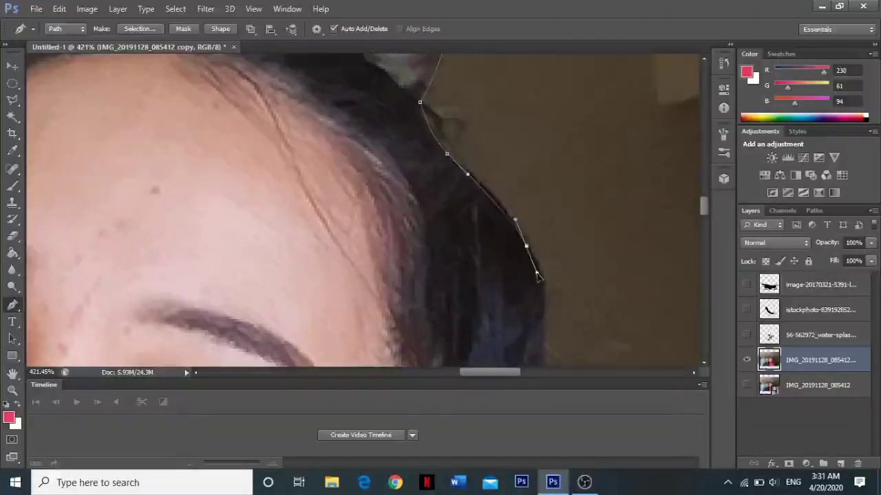
{"action": "scroll", "coordinate": [547, 296], "scroll_direction": "down", "scroll_amount": 2}
{"action": "scroll", "coordinate": [545, 275], "scroll_direction": "down", "scroll_amount": 2}
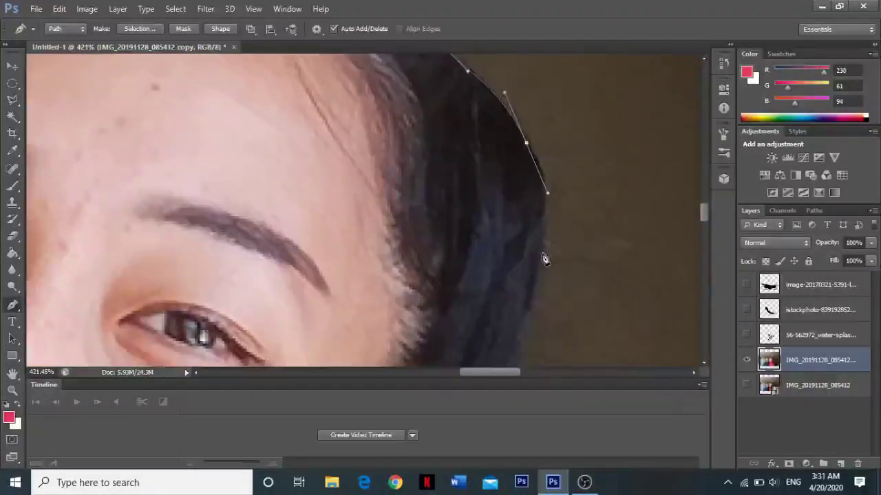
{"action": "scroll", "coordinate": [536, 298], "scroll_direction": "down", "scroll_amount": 1}
{"action": "scroll", "coordinate": [527, 282], "scroll_direction": "down", "scroll_amount": 3}
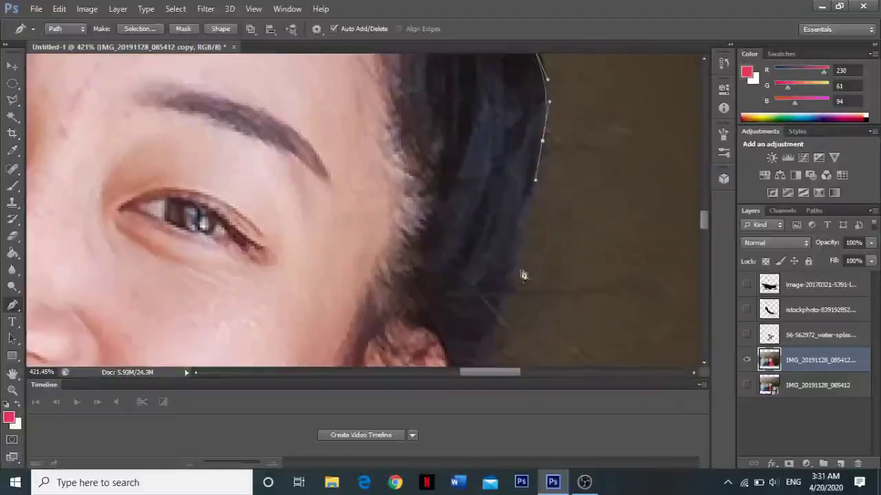
{"action": "scroll", "coordinate": [521, 227], "scroll_direction": "down", "scroll_amount": 2}
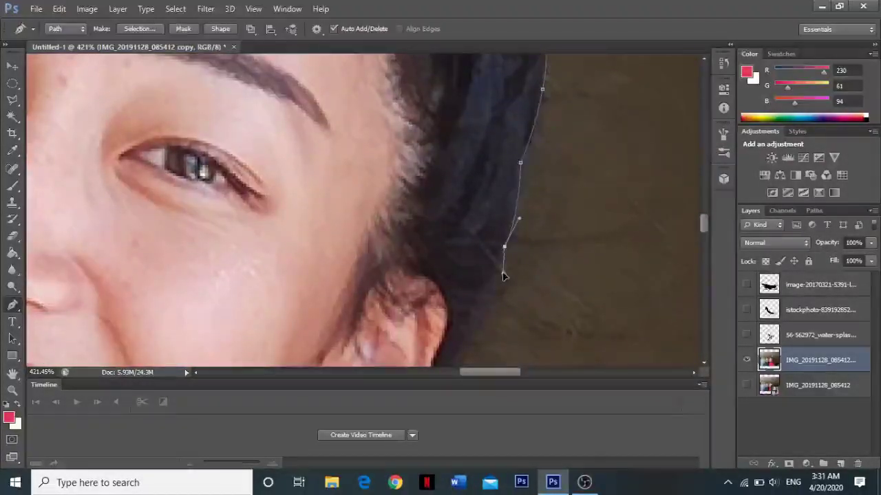
{"action": "scroll", "coordinate": [501, 275], "scroll_direction": "down", "scroll_amount": 2}
{"action": "scroll", "coordinate": [475, 267], "scroll_direction": "down", "scroll_amount": 1}
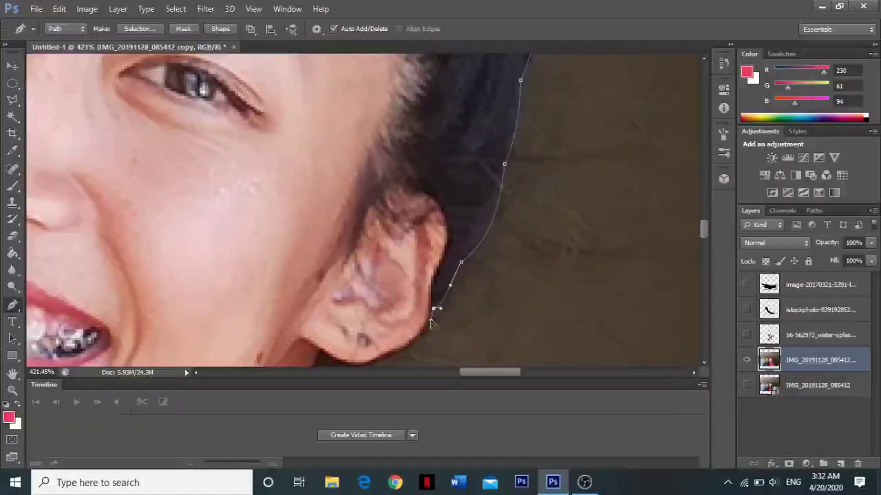
{"action": "scroll", "coordinate": [430, 323], "scroll_direction": "down", "scroll_amount": 1, "text": "alt"}
{"action": "scroll", "coordinate": [419, 321], "scroll_direction": "up", "scroll_amount": 2, "text": "alt"}
{"action": "scroll", "coordinate": [384, 318], "scroll_direction": "up", "scroll_amount": 1, "text": "alt"}
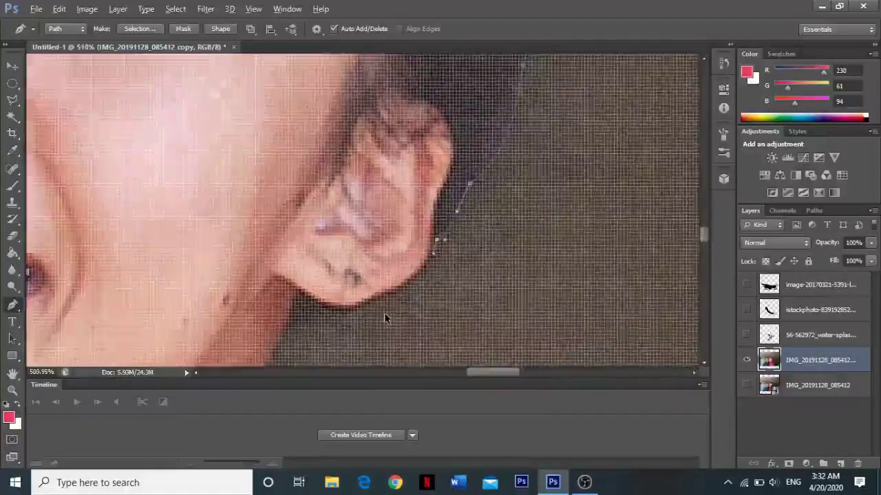
{"action": "scroll", "coordinate": [384, 318], "scroll_direction": "down", "scroll_amount": 1, "text": "alt"}
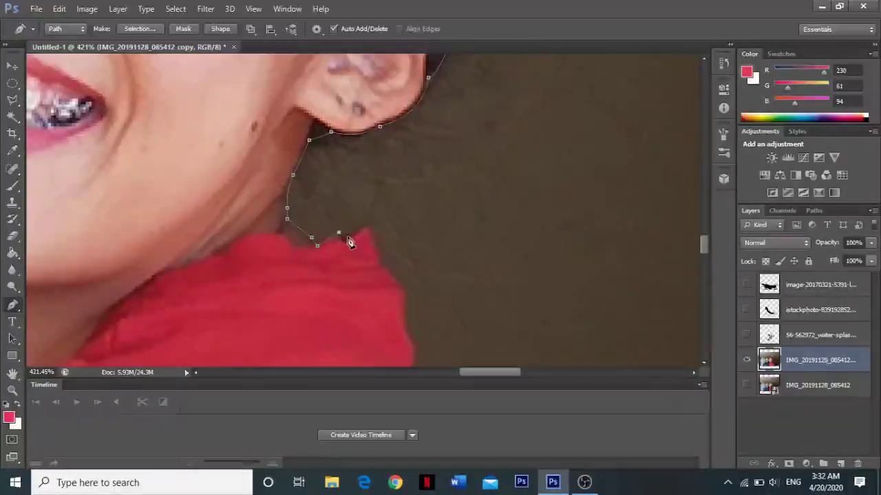
{"action": "scroll", "coordinate": [383, 238], "scroll_direction": "down", "scroll_amount": 2}
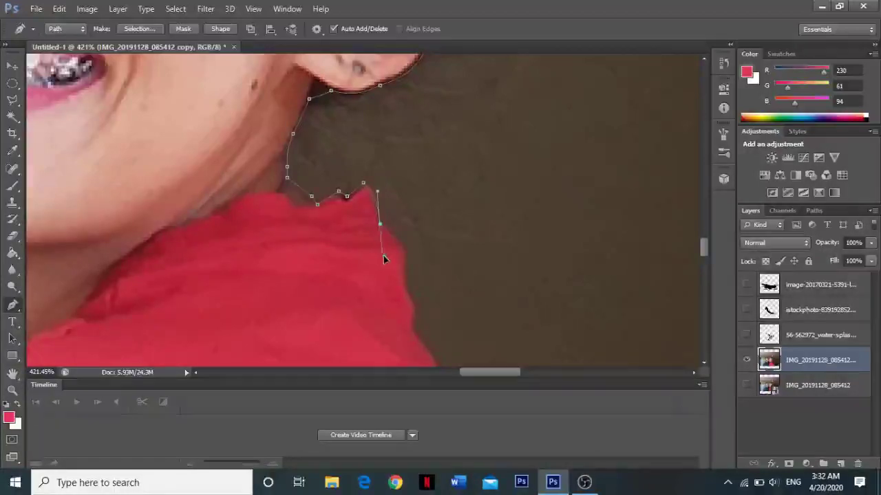
{"action": "scroll", "coordinate": [402, 246], "scroll_direction": "down", "scroll_amount": 2}
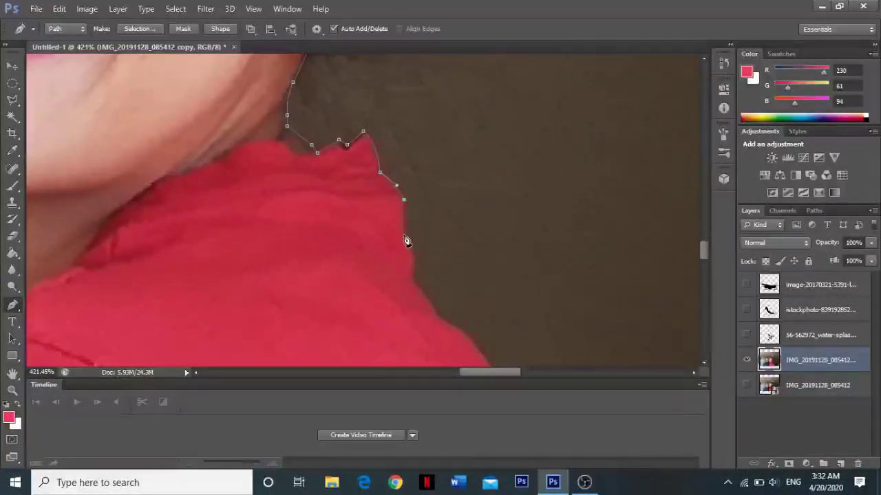
- Place curved anchors along the woman's red shoulder edge
{"action": "left_click", "coordinate": [405, 235]}
{"action": "scroll", "coordinate": [413, 227], "scroll_direction": "down", "scroll_amount": 2}
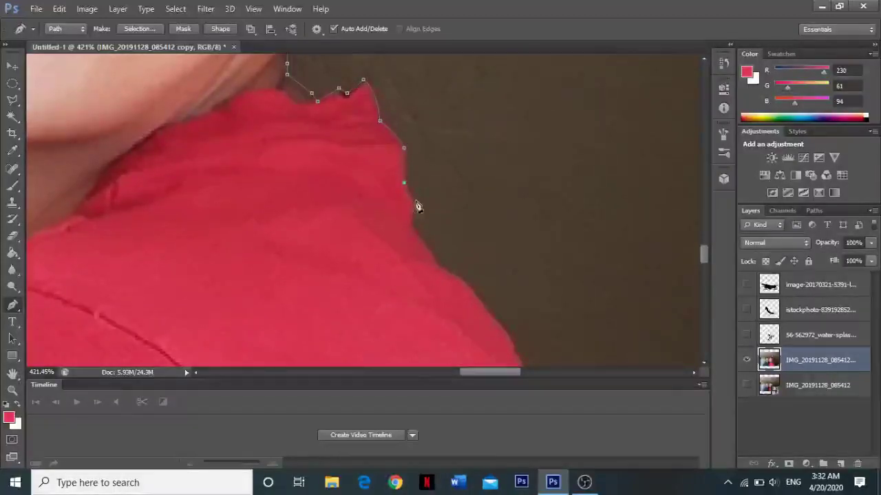
{"action": "left_click", "coordinate": [412, 227]}
{"action": "scroll", "coordinate": [416, 225], "scroll_direction": "down", "scroll_amount": 2}
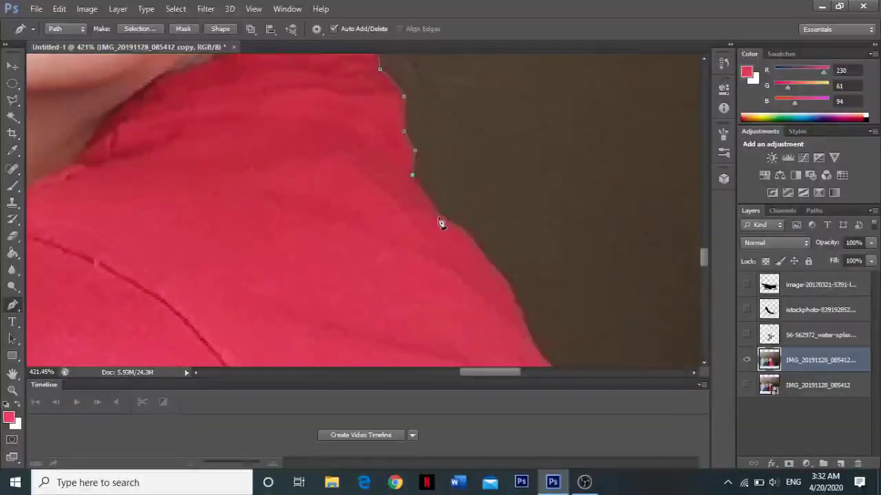
{"action": "left_click_drag", "start_coordinate": [442, 224], "coordinate": [444, 219]}
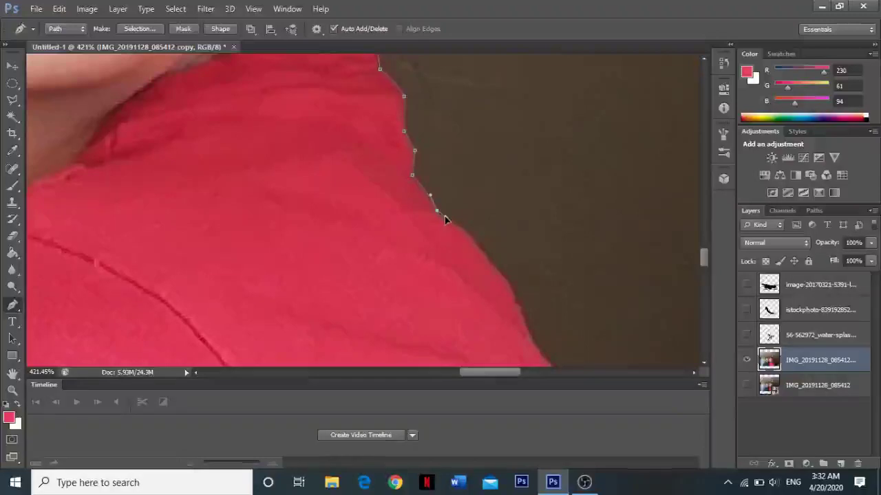
{"action": "scroll", "coordinate": [446, 221], "scroll_direction": "down", "scroll_amount": 2}
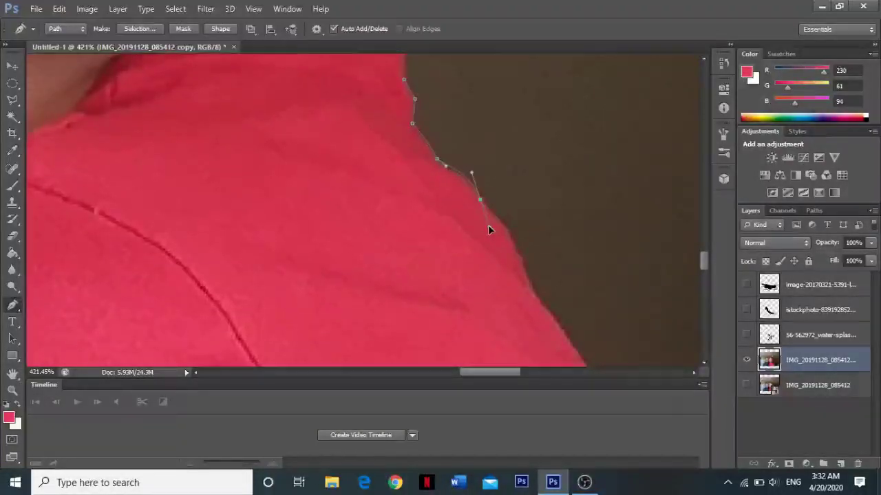
{"action": "left_click", "coordinate": [500, 218]}
{"action": "scroll", "coordinate": [501, 224], "scroll_direction": "down", "scroll_amount": 2}
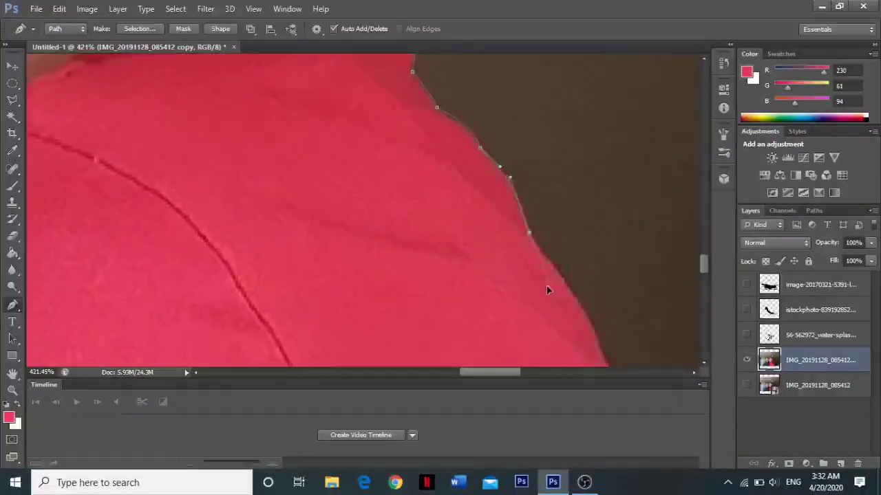
- Continue anchors down the red shirt to its bottom, bringing the blue shirt's bottom into view
{"action": "left_click", "coordinate": [551, 263]}
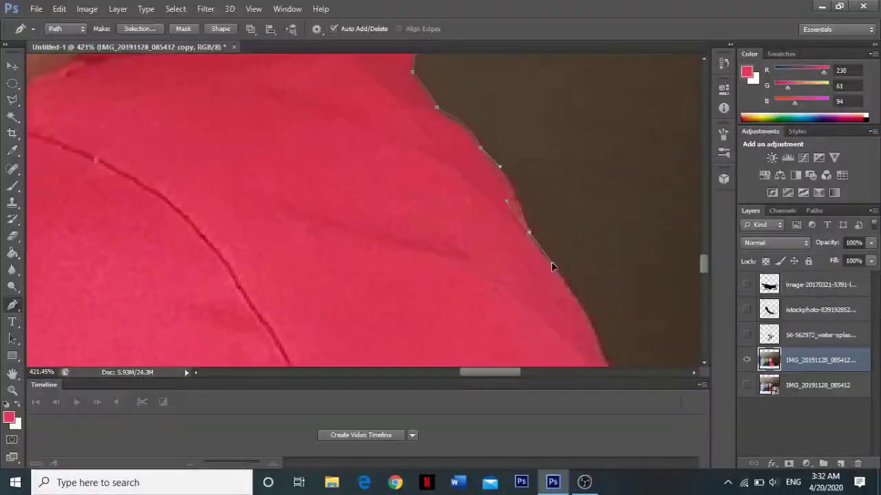
{"action": "scroll", "coordinate": [554, 265], "scroll_direction": "down", "scroll_amount": 3}
{"action": "scroll", "coordinate": [560, 256], "scroll_direction": "down", "scroll_amount": 2}
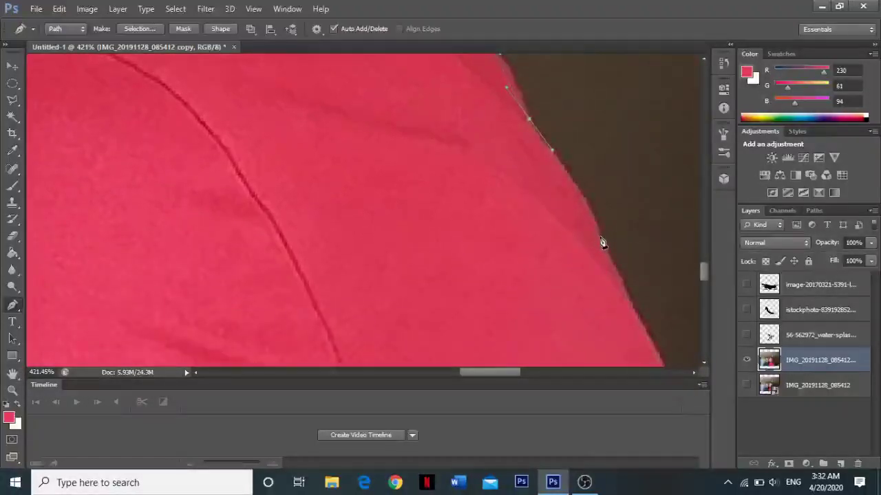
{"action": "left_click", "coordinate": [606, 269]}
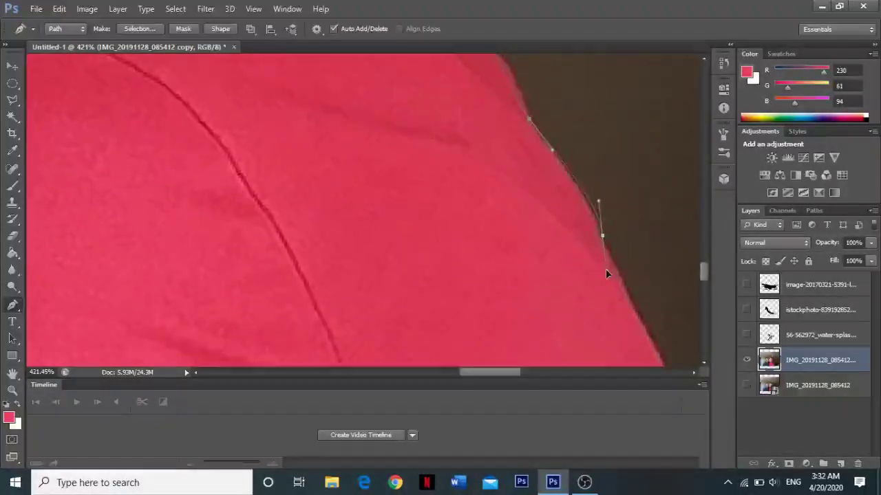
{"action": "scroll", "coordinate": [605, 269], "scroll_direction": "down", "scroll_amount": 3, "text": "alt"}
{"action": "scroll", "coordinate": [482, 291], "scroll_direction": "down", "scroll_amount": 2}
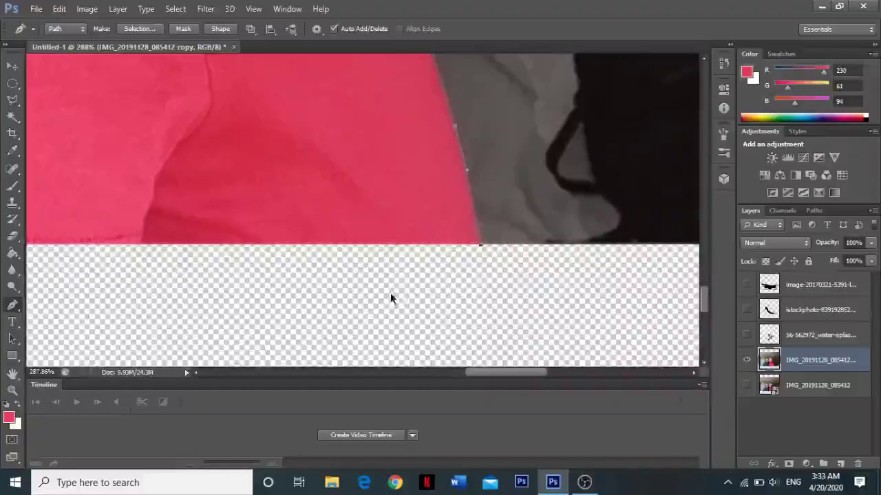
{"action": "scroll", "coordinate": [390, 296], "scroll_direction": "down", "scroll_amount": 5, "text": "alt"}
{"action": "left_click_drag", "start_coordinate": [117, 324], "coordinate": [417, 285]}
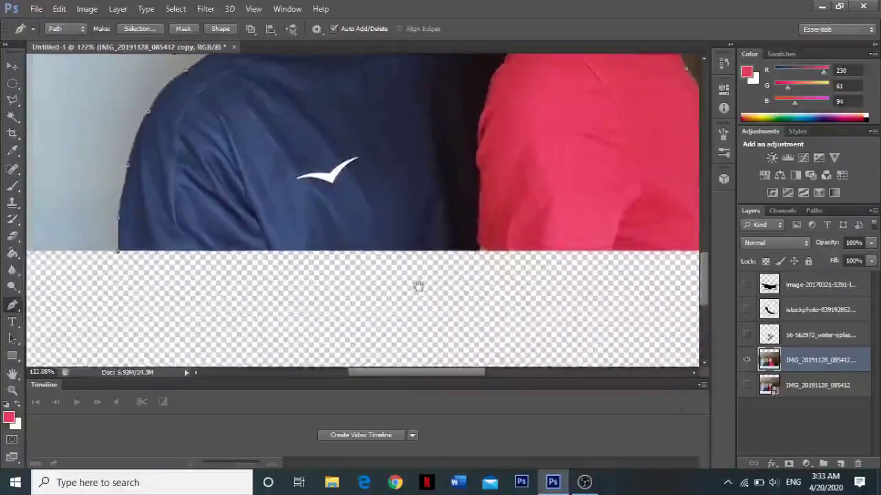
- Finish the path along the shirts' bottom edge and copy the couple onto new Layer 1
{"action": "left_click", "coordinate": [121, 253]}
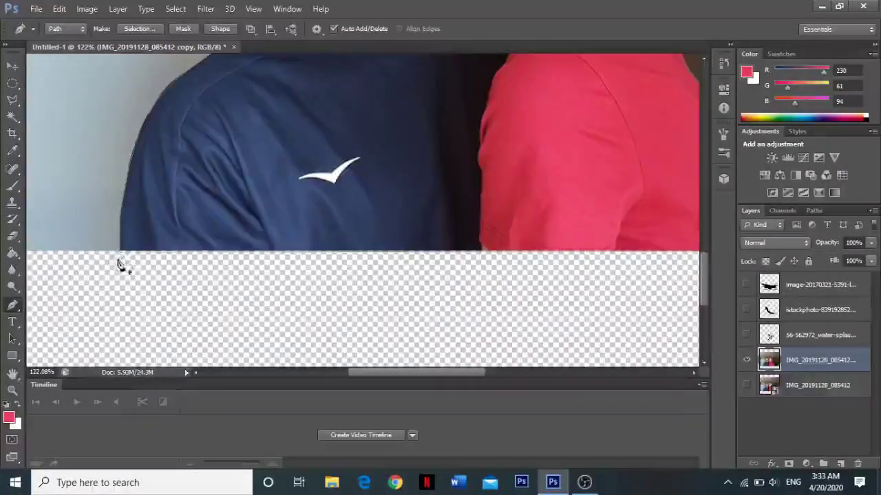
{"action": "key", "text": "ctrl+Return"}
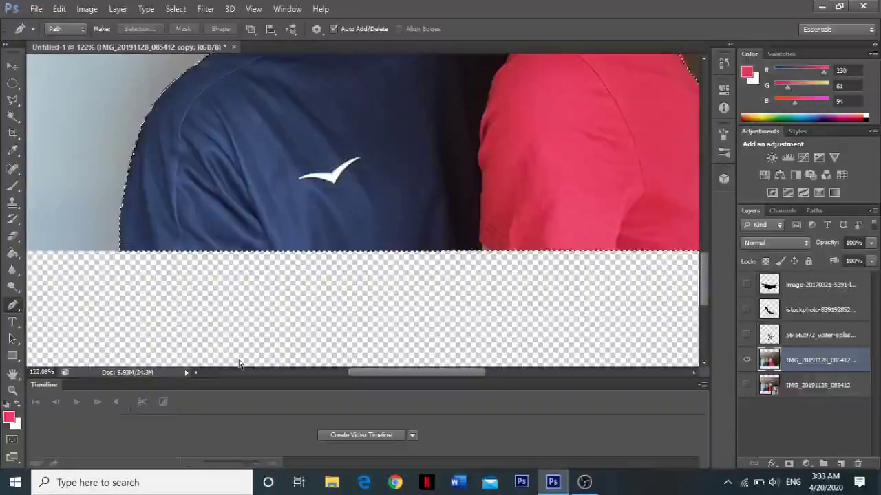
{"action": "key", "text": "ctrl+j"}
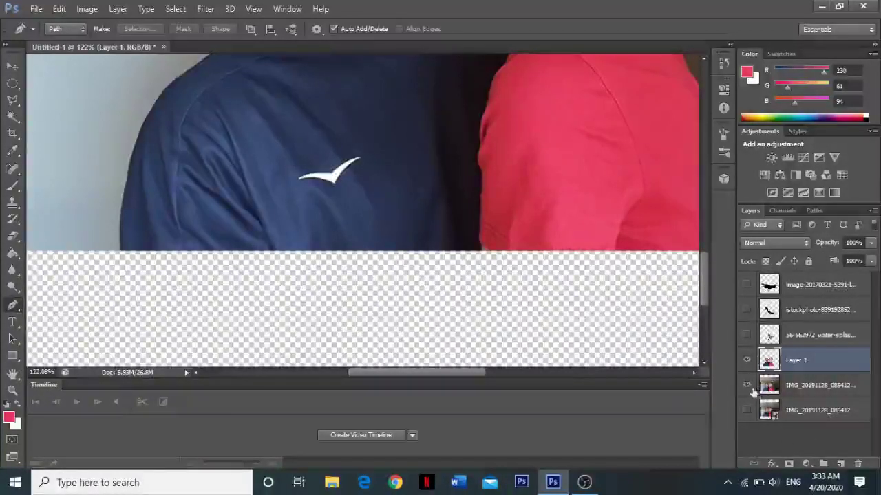
{"action": "scroll", "coordinate": [534, 262], "scroll_direction": "down", "scroll_amount": 3}
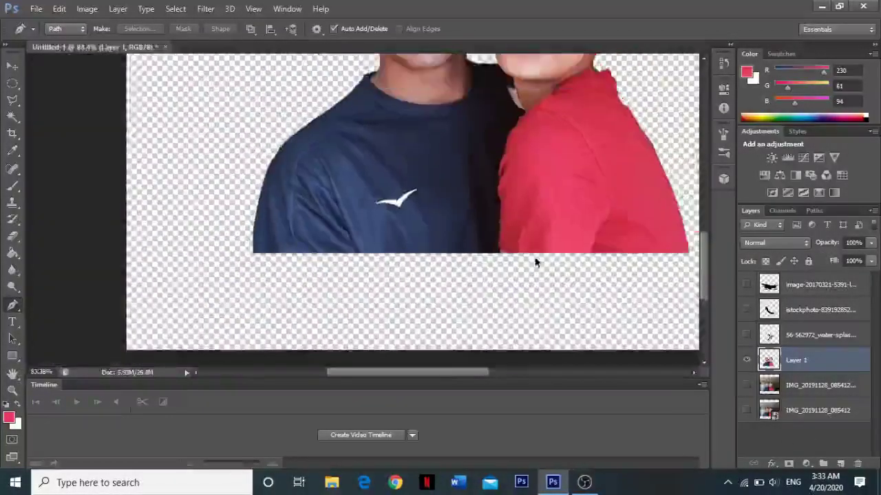
{"action": "scroll", "coordinate": [534, 262], "scroll_direction": "down", "scroll_amount": 3}
{"action": "scroll", "coordinate": [531, 261], "scroll_direction": "down", "scroll_amount": 1}
{"action": "scroll", "coordinate": [542, 284], "scroll_direction": "up", "scroll_amount": 1}
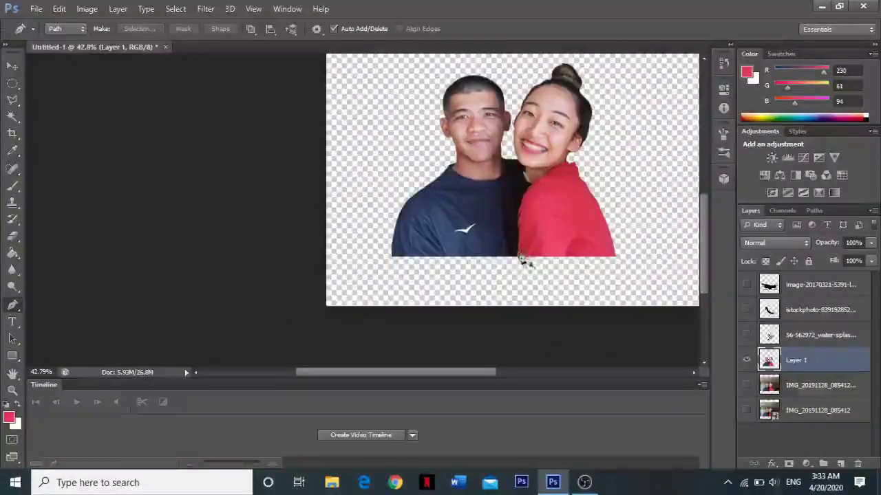
- Move the couple cutout down and right, then nudge it up slightly
{"action": "key", "text": "v"}
{"action": "left_click_drag", "start_coordinate": [522, 226], "coordinate": [544, 277]}
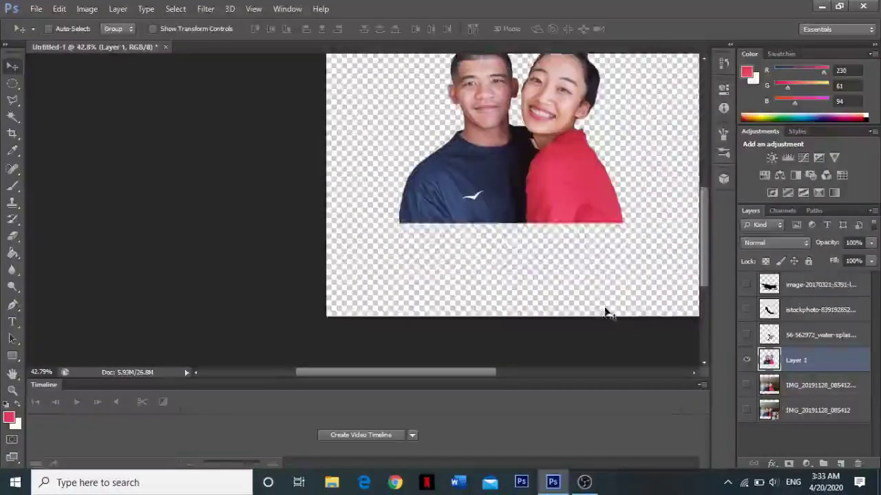
{"action": "key", "text": "shift+Up"}
{"action": "key", "text": "shift+Up"}
{"action": "key", "text": "shift+Up"}
{"action": "key", "text": "shift+Up"}
{"action": "key", "text": "shift+Up"}
{"action": "key", "text": "shift+Up"}
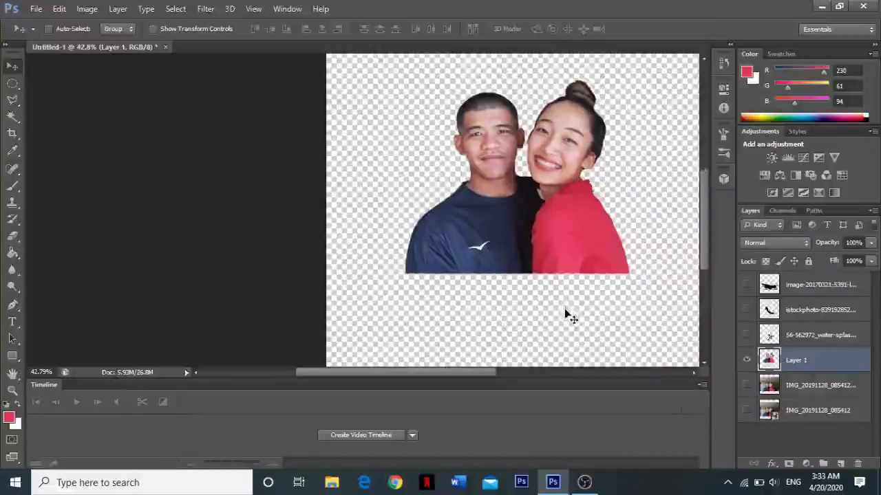
{"action": "key", "text": "shift+Up"}
{"action": "key", "text": "shift+Up"}
{"action": "key", "text": "shift+Up"}
{"action": "mouse_move", "coordinate": [570, 315]}
{"action": "left_mouse_down"}
{"action": "mouse_move", "coordinate": [437, 289]}
{"action": "mouse_move", "coordinate": [466, 335]}
{"action": "left_mouse_up"}
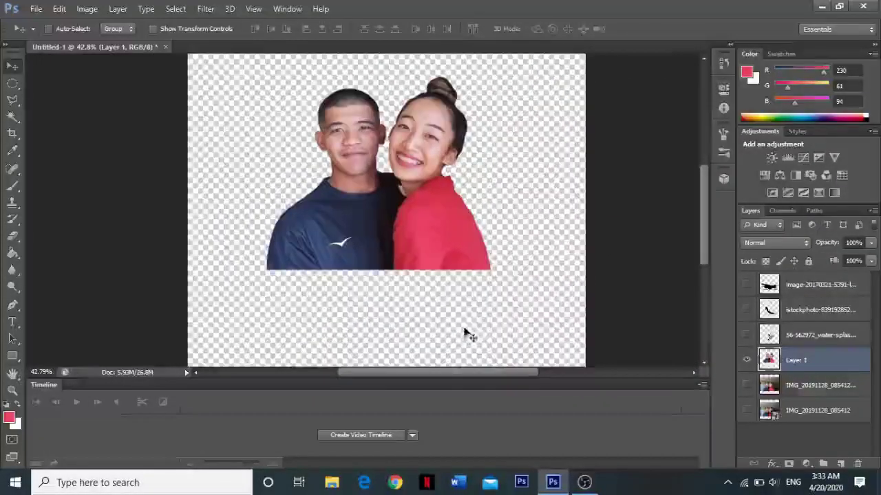
- Show the black splash and settle the couple into it, lowering the splash slightly
{"action": "left_click", "coordinate": [746, 285]}
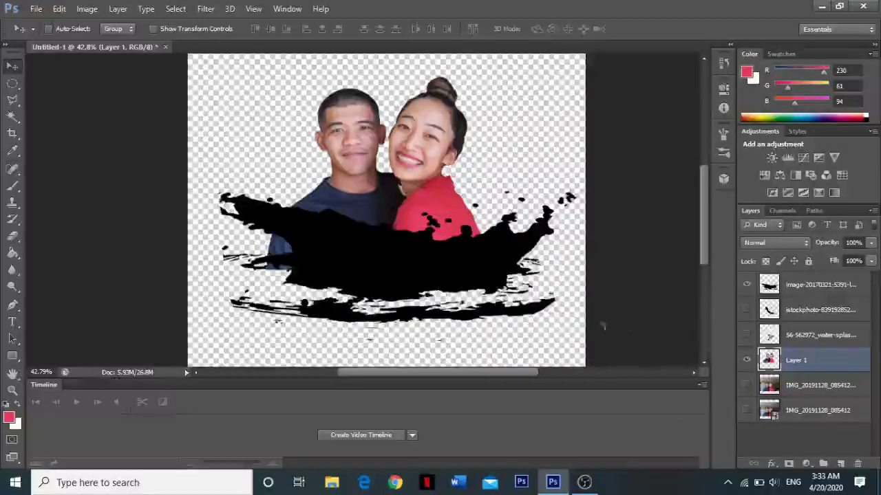
{"action": "mouse_move", "coordinate": [443, 276]}
{"action": "left_mouse_down"}
{"action": "mouse_move", "coordinate": [423, 278]}
{"action": "mouse_move", "coordinate": [475, 267]}
{"action": "left_mouse_up"}
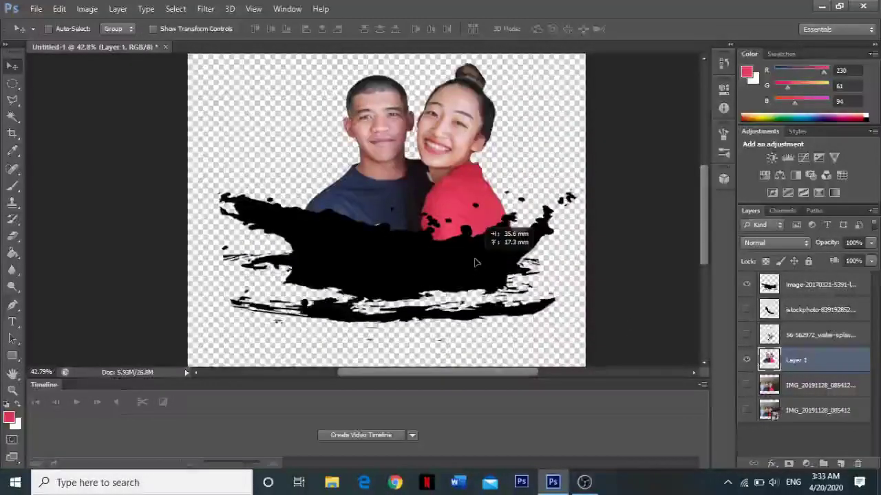
{"action": "mouse_move", "coordinate": [476, 267]}
{"action": "left_mouse_down"}
{"action": "mouse_move", "coordinate": [482, 231]}
{"action": "mouse_move", "coordinate": [479, 245]}
{"action": "left_mouse_up"}
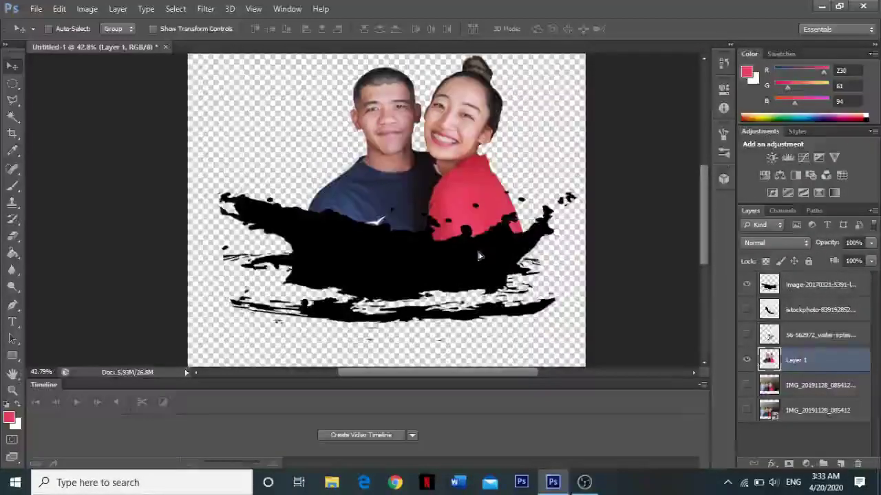
{"action": "left_click", "coordinate": [443, 289], "text": "ctrl"}
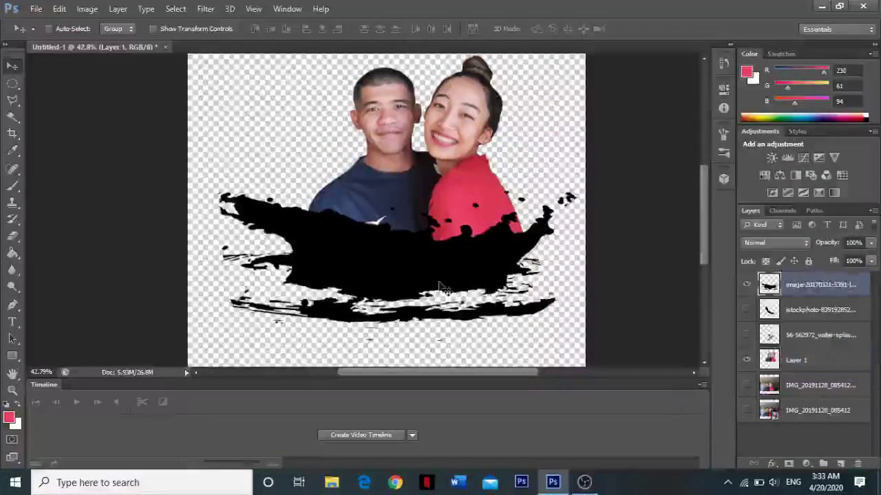
{"action": "mouse_move", "coordinate": [423, 269]}
{"action": "left_mouse_down"}
{"action": "mouse_move", "coordinate": [422, 292]}
{"action": "mouse_move", "coordinate": [427, 277]}
{"action": "left_mouse_up"}
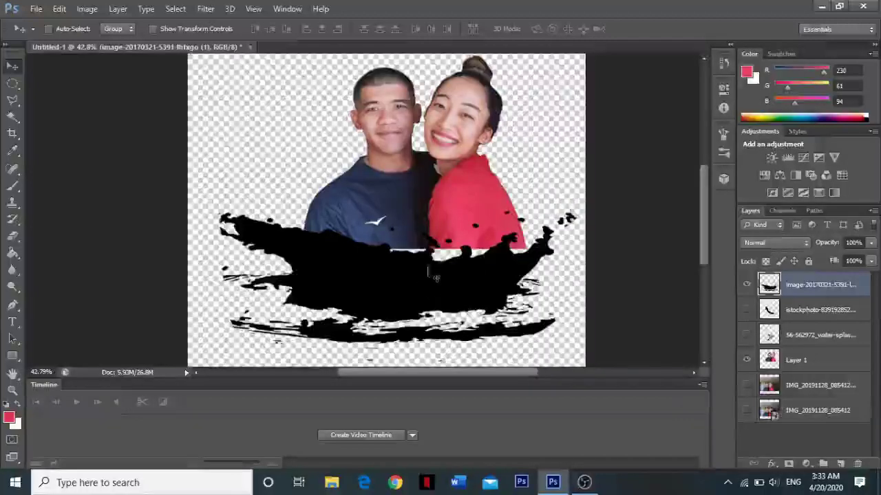
{"action": "left_click", "coordinate": [443, 222], "text": "ctrl"}
{"action": "left_click_drag", "start_coordinate": [443, 218], "coordinate": [443, 241]}
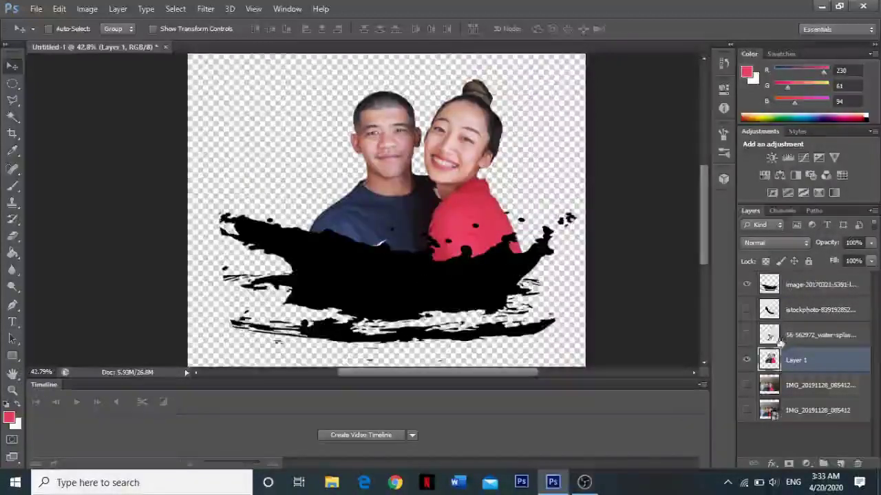
- Show the water and istockphoto splashes and move the water splash to the couple's upper right
{"action": "left_click", "coordinate": [747, 335]}
{"action": "left_click", "coordinate": [745, 311]}
{"action": "left_click", "coordinate": [745, 310]}
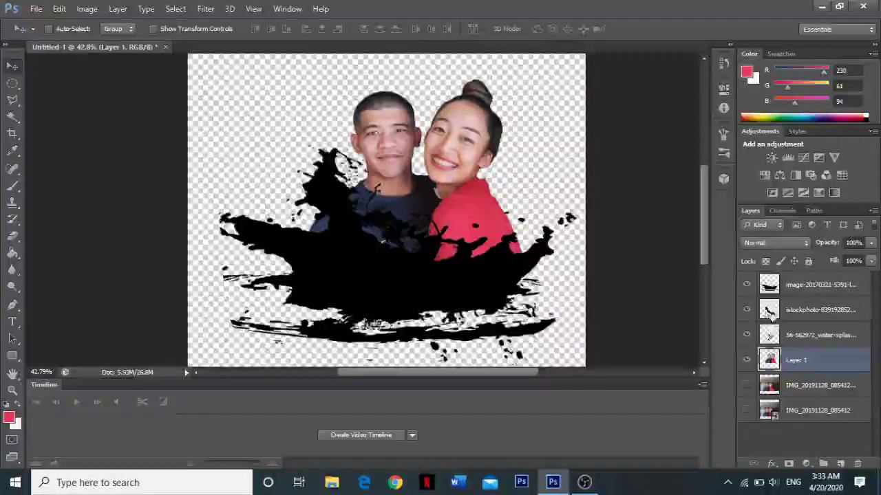
{"action": "left_click", "coordinate": [791, 335]}
{"action": "mouse_move", "coordinate": [485, 249]}
{"action": "left_mouse_down"}
{"action": "mouse_move", "coordinate": [623, 204]}
{"action": "mouse_move", "coordinate": [579, 204]}
{"action": "left_mouse_up"}
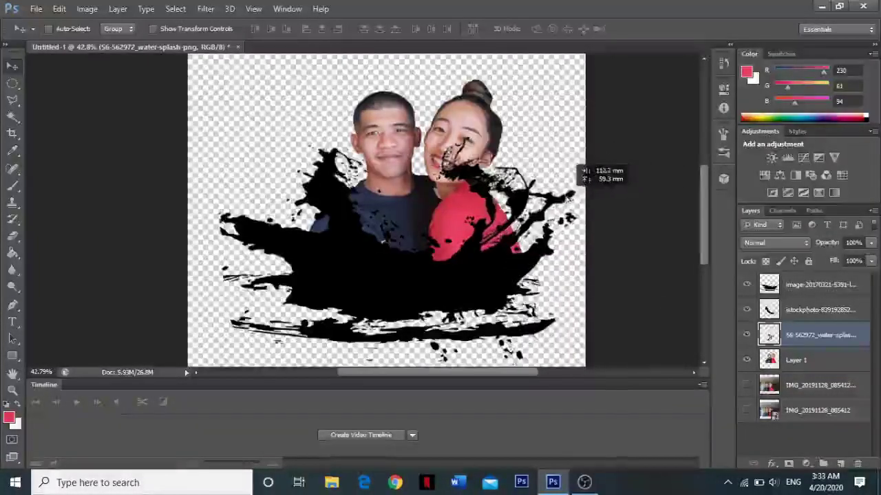
{"action": "left_click", "coordinate": [411, 212], "text": "ctrl"}
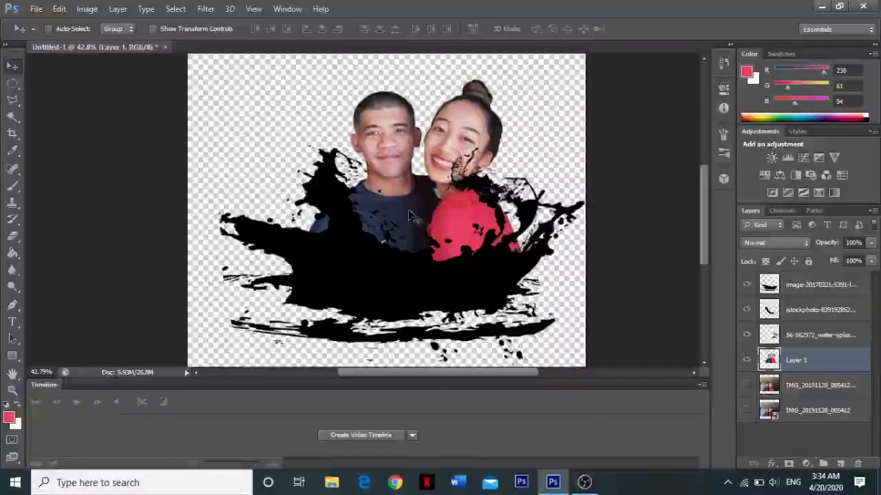
{"action": "left_click_drag", "start_coordinate": [411, 212], "coordinate": [388, 206]}
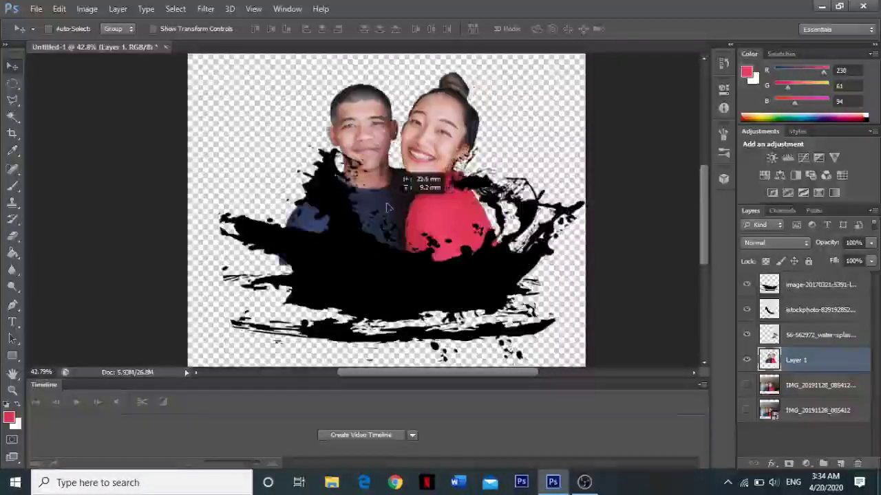
- Fine-tune the couple's and water splash's positions against each other
{"action": "left_click", "coordinate": [513, 225], "text": "ctrl+shift"}
{"action": "left_click", "coordinate": [442, 210], "text": "ctrl"}
{"action": "left_click_drag", "start_coordinate": [441, 210], "coordinate": [464, 216]}
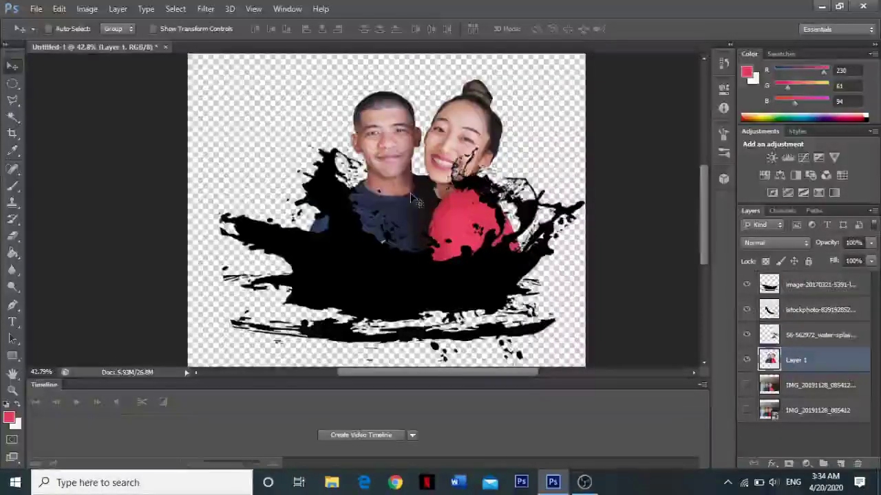
{"action": "left_click_drag", "start_coordinate": [412, 200], "coordinate": [388, 191]}
{"action": "left_click", "coordinate": [482, 178], "text": "ctrl"}
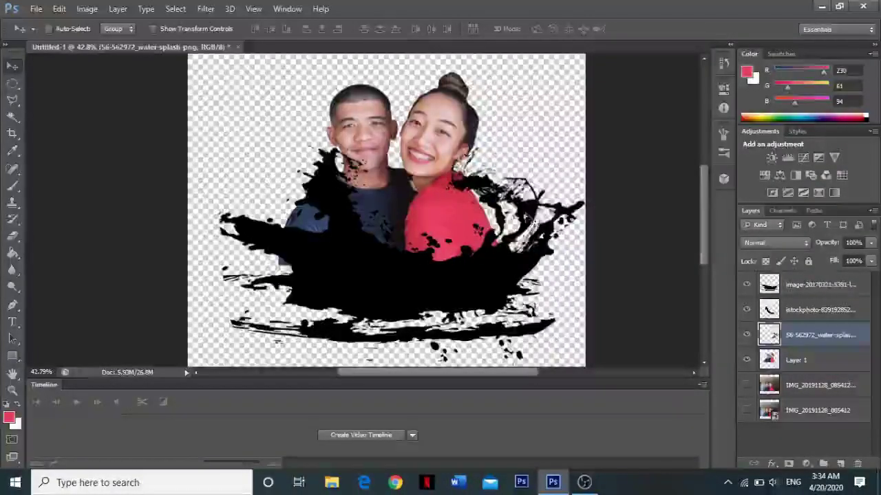
{"action": "left_click_drag", "start_coordinate": [490, 199], "coordinate": [526, 230]}
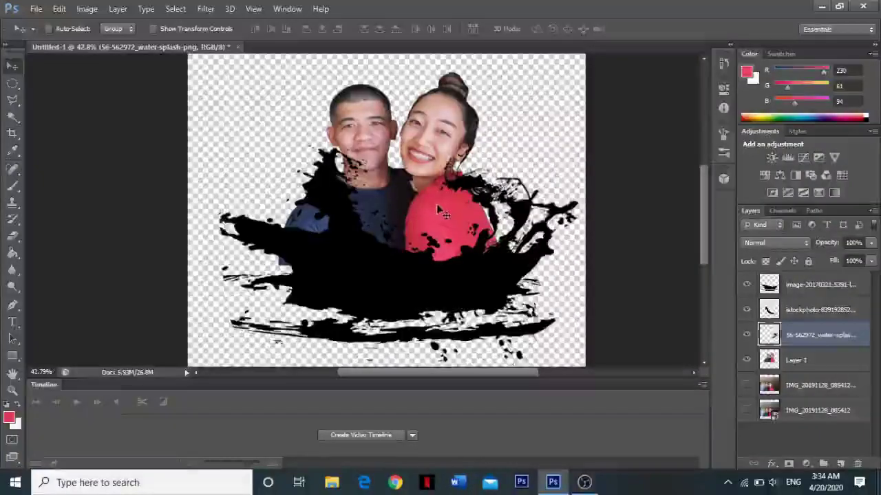
{"action": "left_click", "coordinate": [446, 220], "text": "ctrl"}
{"action": "mouse_move", "coordinate": [447, 220]}
{"action": "left_mouse_down"}
{"action": "mouse_move", "coordinate": [427, 237]}
{"action": "mouse_move", "coordinate": [431, 217]}
{"action": "mouse_move", "coordinate": [434, 231]}
{"action": "left_mouse_up"}
- Shift the top splash left and move the istockphoto splash up beside the man's face
{"action": "left_click", "coordinate": [382, 289], "text": "ctrl"}
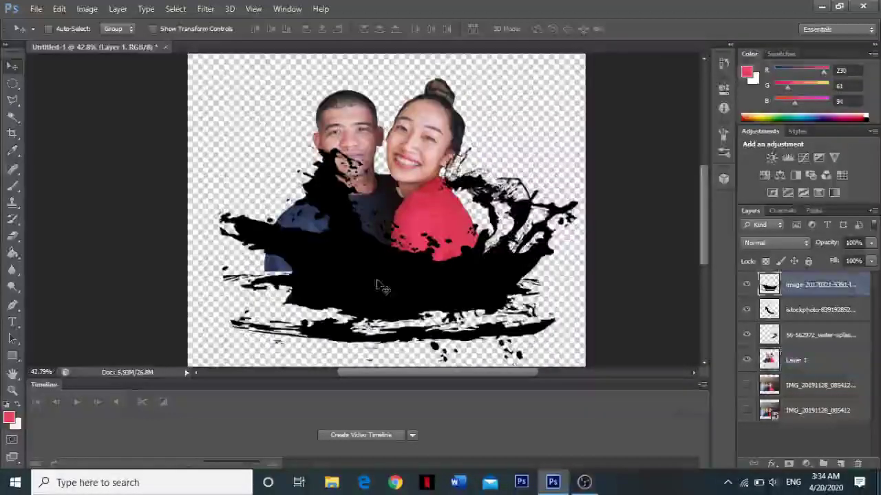
{"action": "mouse_move", "coordinate": [382, 289]}
{"action": "left_mouse_down"}
{"action": "mouse_move", "coordinate": [339, 282]}
{"action": "mouse_move", "coordinate": [367, 308]}
{"action": "mouse_move", "coordinate": [351, 297]}
{"action": "mouse_move", "coordinate": [351, 306]}
{"action": "mouse_move", "coordinate": [361, 300]}
{"action": "left_mouse_up"}
{"action": "left_click", "coordinate": [361, 199], "text": "ctrl"}
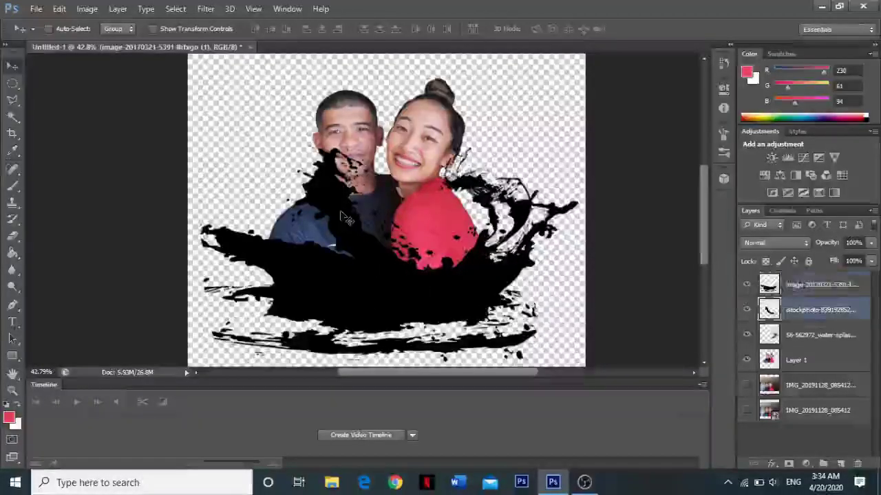
{"action": "mouse_move", "coordinate": [361, 199]}
{"action": "left_mouse_down"}
{"action": "mouse_move", "coordinate": [280, 166]}
{"action": "mouse_move", "coordinate": [263, 194]}
{"action": "mouse_move", "coordinate": [276, 162]}
{"action": "mouse_move", "coordinate": [294, 163]}
{"action": "mouse_move", "coordinate": [283, 197]}
{"action": "mouse_move", "coordinate": [289, 193]}
{"action": "left_mouse_up"}
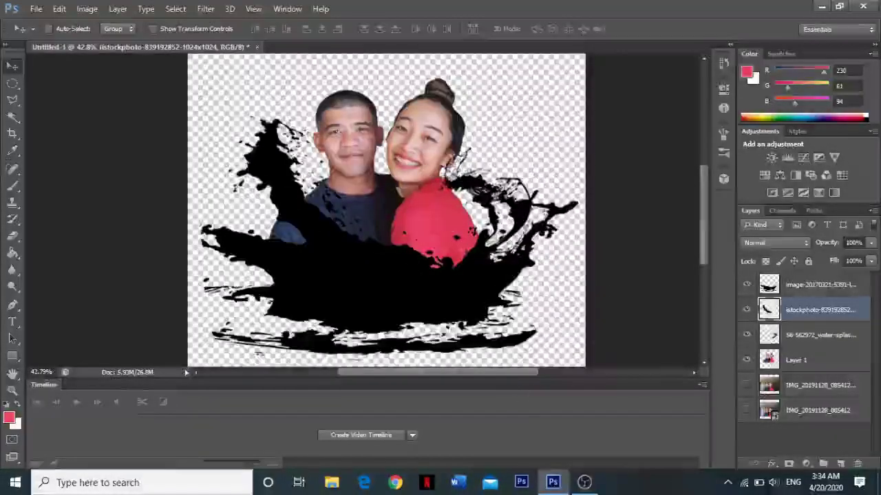
{"action": "left_click", "coordinate": [756, 335]}
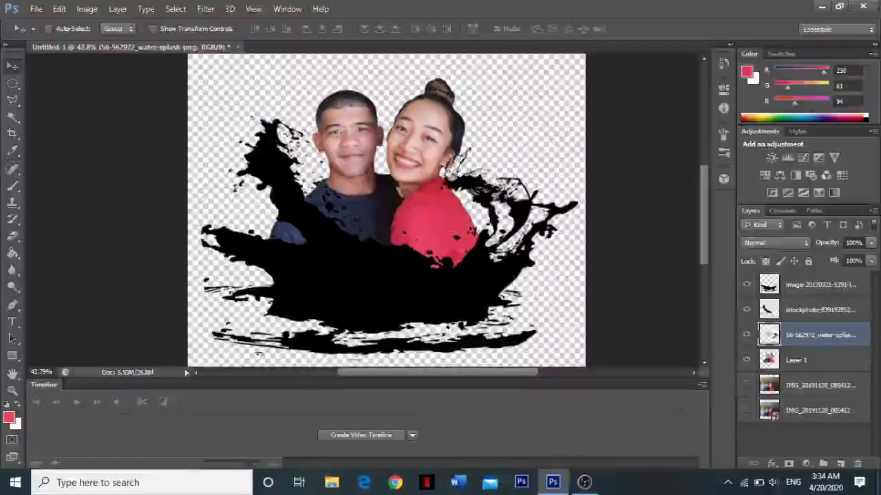
- Select the water splash's pixels and brush pink-red over it at the woman's shoulder
{"action": "right_click", "coordinate": [764, 335]}
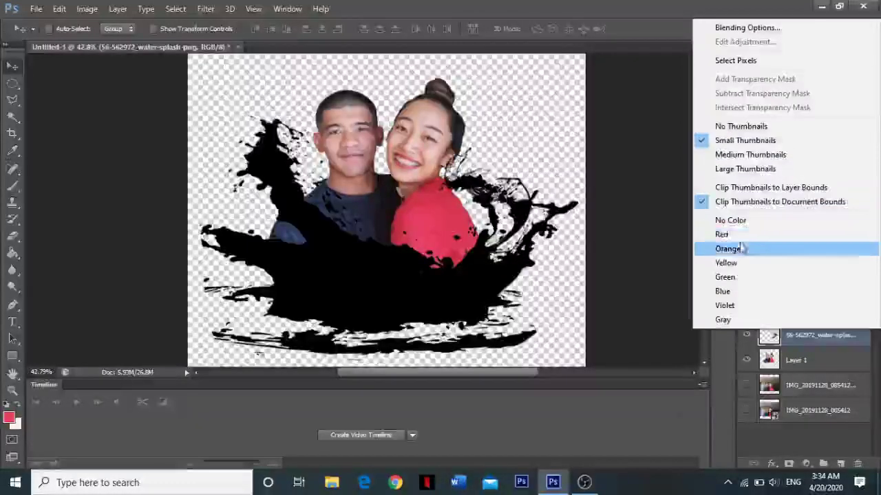
{"action": "left_click", "coordinate": [735, 61]}
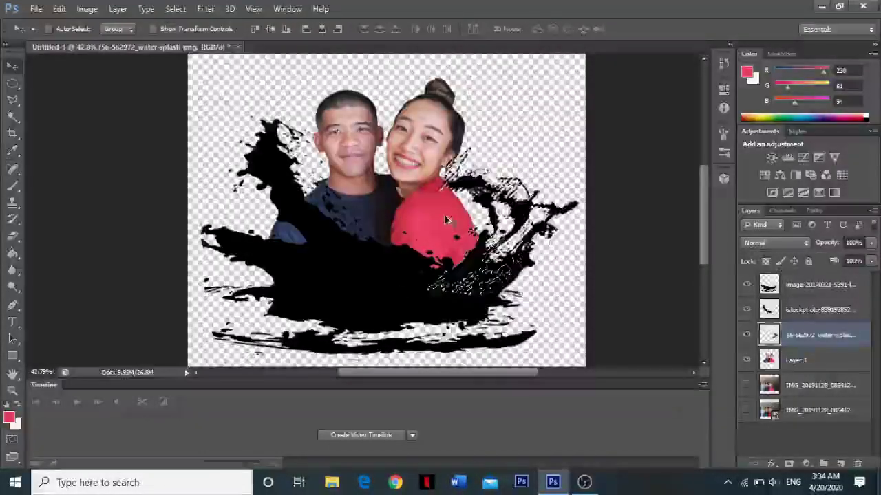
{"action": "key", "text": "b"}
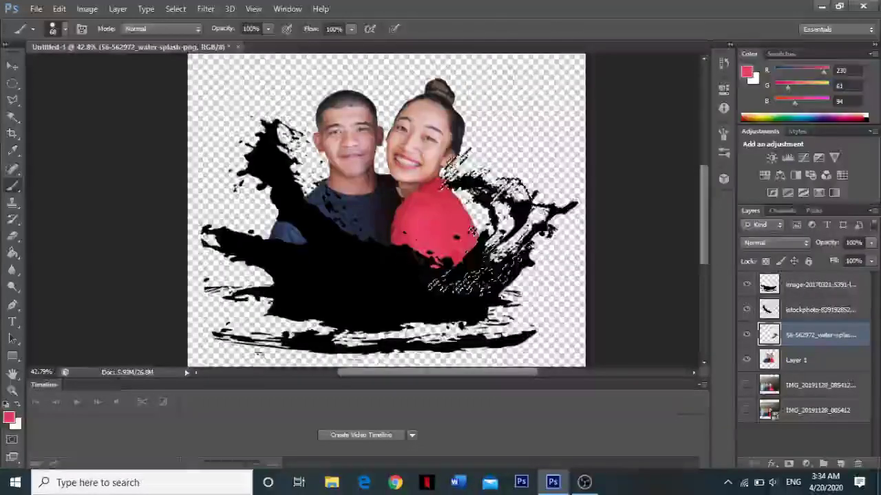
{"action": "left_click_drag", "start_coordinate": [474, 230], "coordinate": [443, 175]}
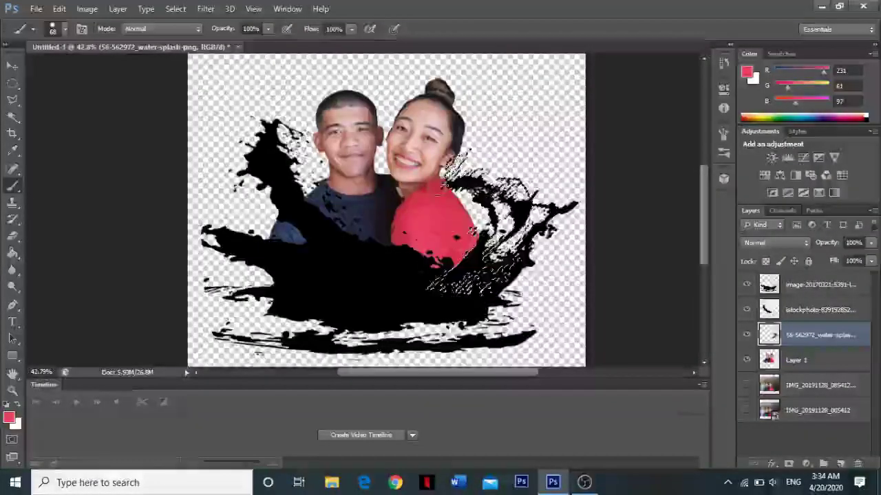
{"action": "mouse_move", "coordinate": [475, 228]}
{"action": "left_mouse_down"}
{"action": "mouse_move", "coordinate": [485, 165]}
{"action": "mouse_move", "coordinate": [575, 204]}
{"action": "left_mouse_up"}
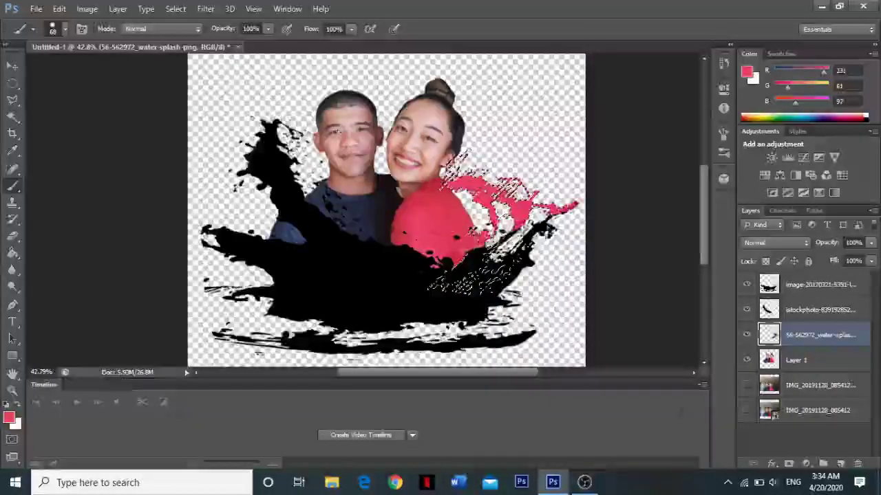
{"action": "left_click_drag", "start_coordinate": [544, 230], "coordinate": [492, 265]}
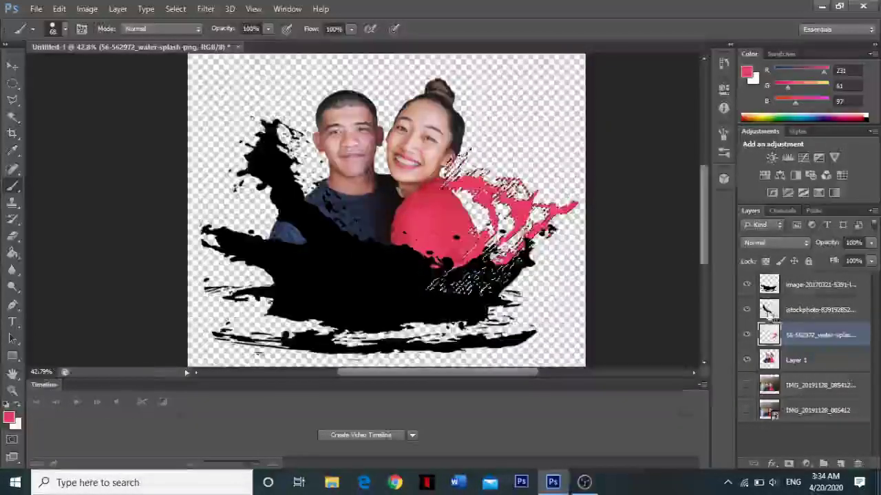
{"action": "left_click", "coordinate": [815, 310]}
- Select the istockphoto splash's pixels and paint its upper-left part near-black by the man's shoulder
{"action": "right_click", "coordinate": [769, 310]}
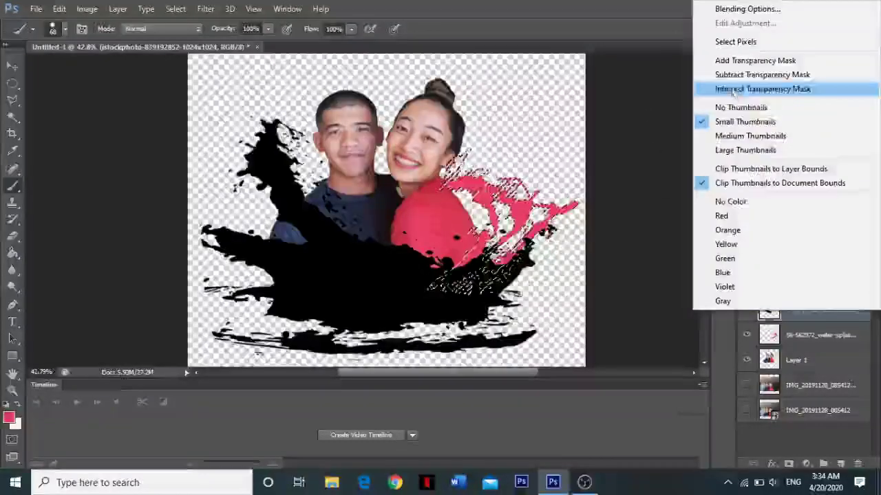
{"action": "left_click", "coordinate": [734, 42]}
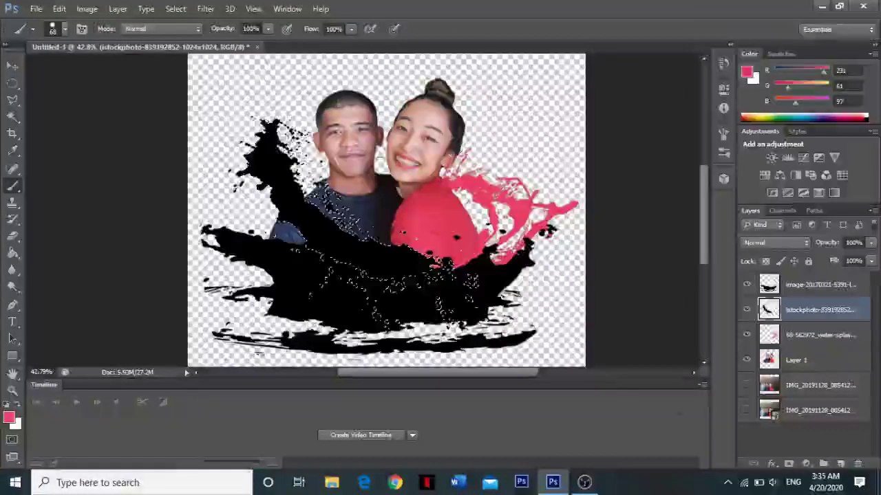
{"action": "left_click", "coordinate": [375, 227], "text": "alt"}
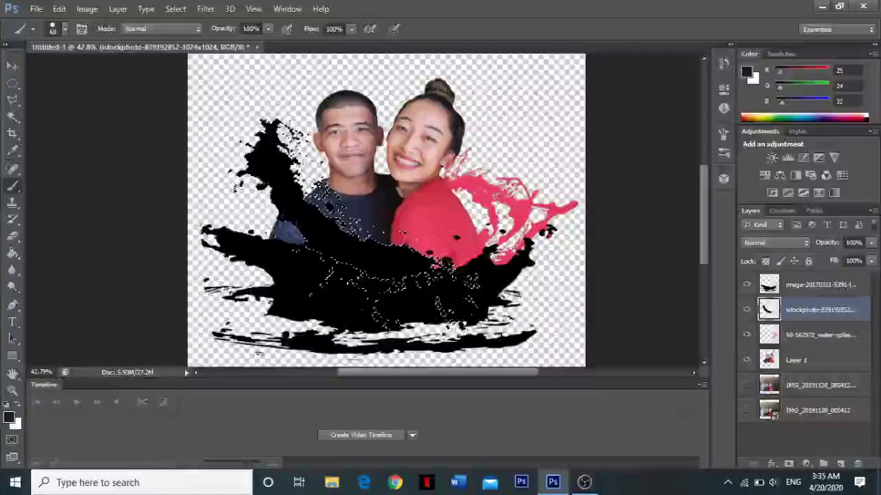
{"action": "left_click_drag", "start_coordinate": [275, 131], "coordinate": [344, 210]}
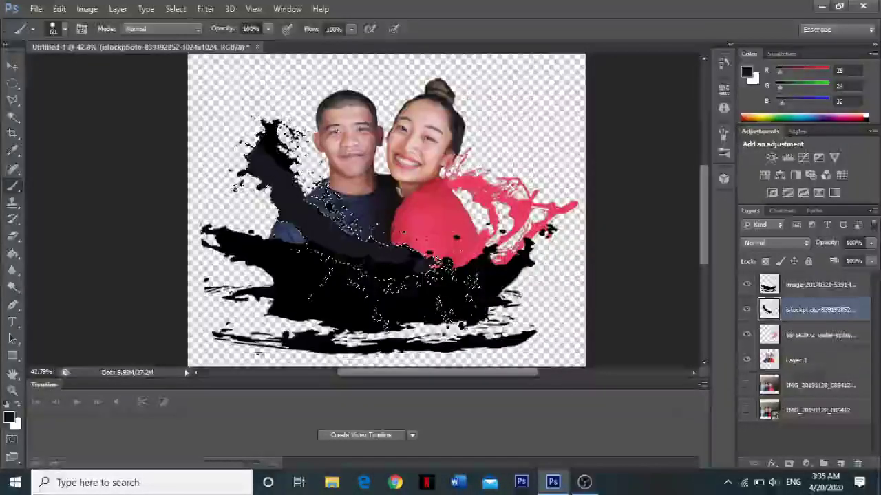
{"action": "left_click_drag", "start_coordinate": [283, 135], "coordinate": [265, 217]}
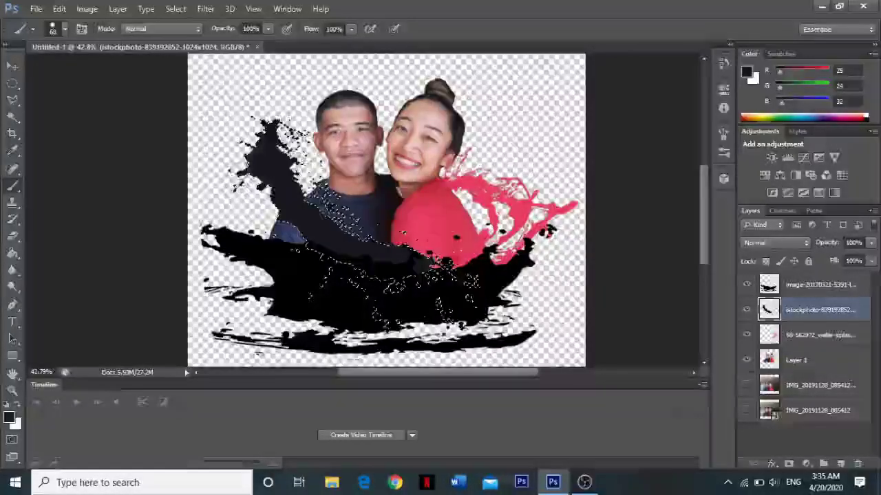
- Repaint the splash in the man's shirt navy along his shoulder and sleeve, then deselect
{"action": "left_click", "coordinate": [285, 236], "text": "alt"}
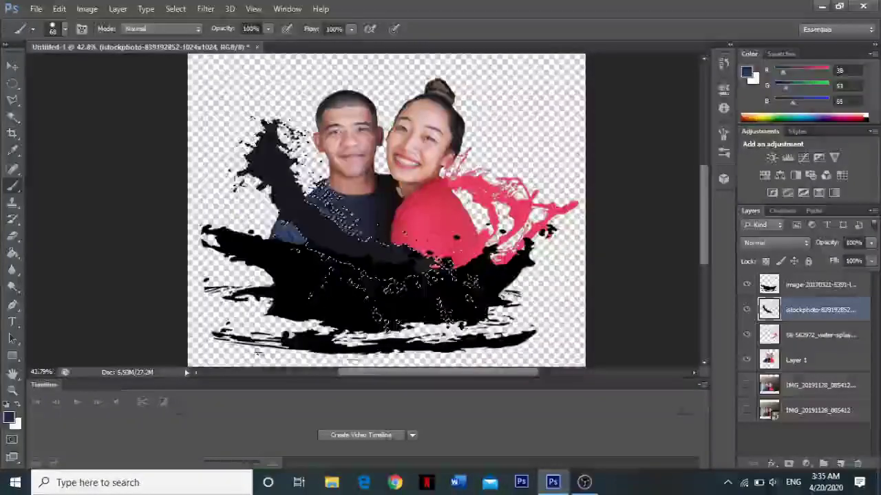
{"action": "left_click_drag", "start_coordinate": [268, 136], "coordinate": [318, 237]}
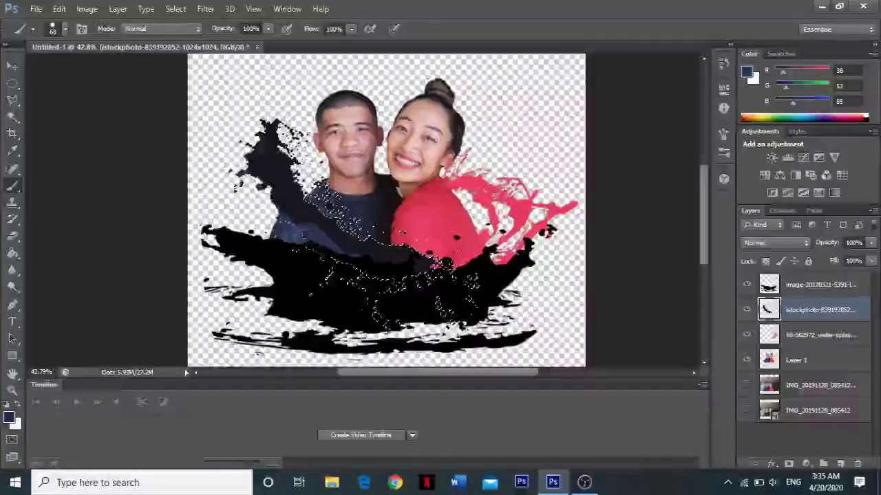
{"action": "left_click_drag", "start_coordinate": [251, 147], "coordinate": [423, 265]}
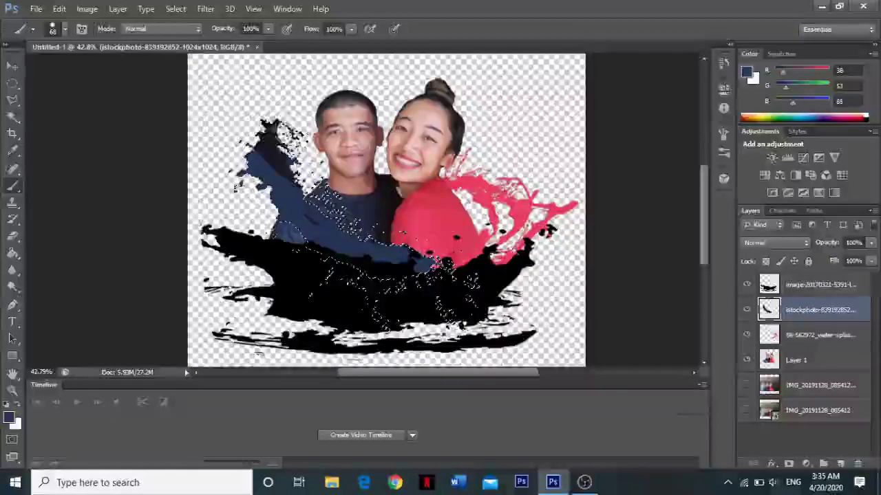
{"action": "left_click_drag", "start_coordinate": [270, 126], "coordinate": [289, 165]}
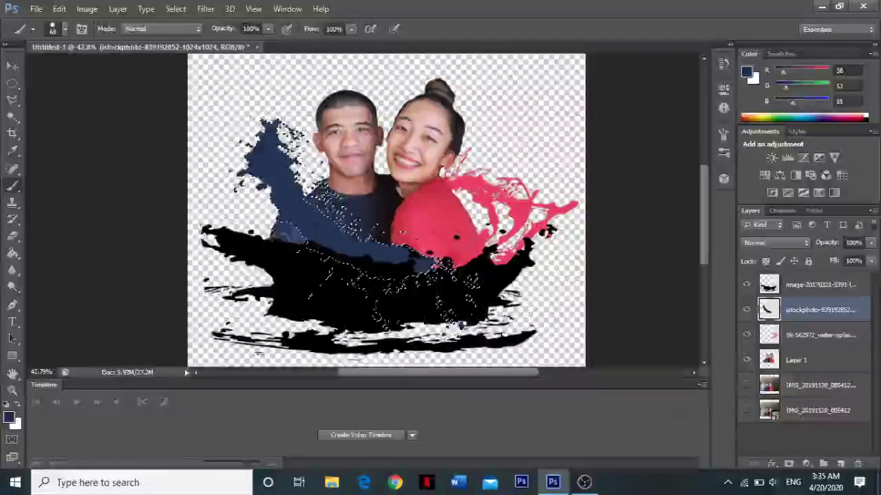
{"action": "key", "text": "ctrl+d"}
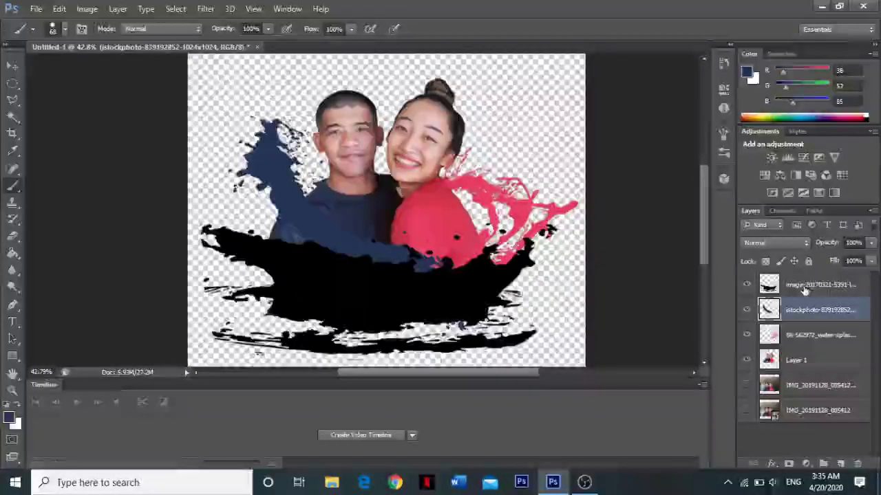
{"action": "left_click", "coordinate": [767, 283]}
{"action": "right_click", "coordinate": [767, 283]}
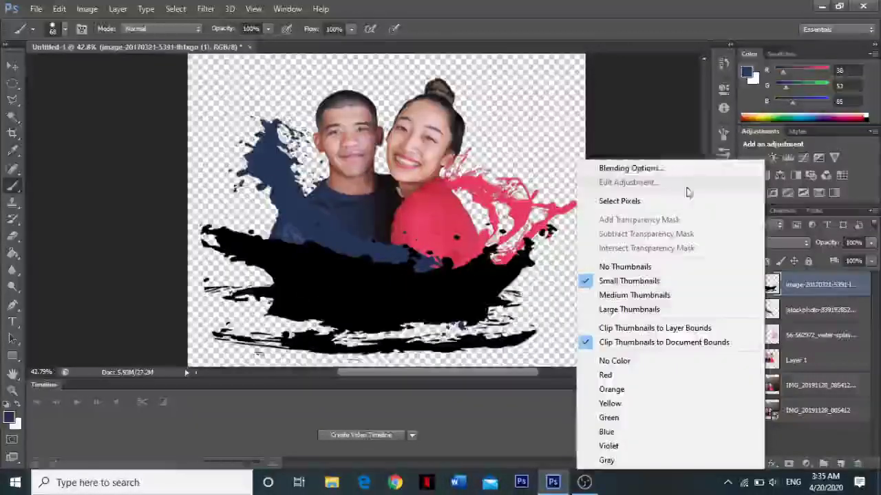
- Select the top splash's pixels and paint red streaks across the bottom splash
{"action": "left_click", "coordinate": [633, 199]}
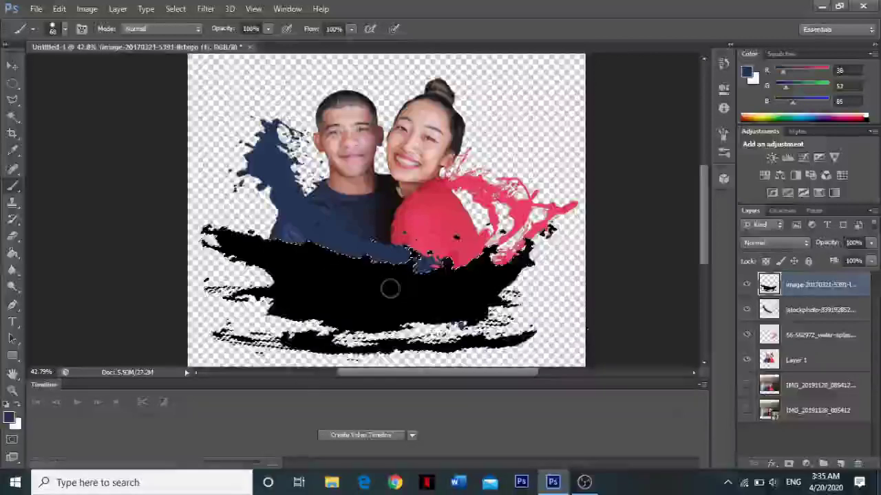
{"action": "left_click", "coordinate": [426, 206], "text": "alt"}
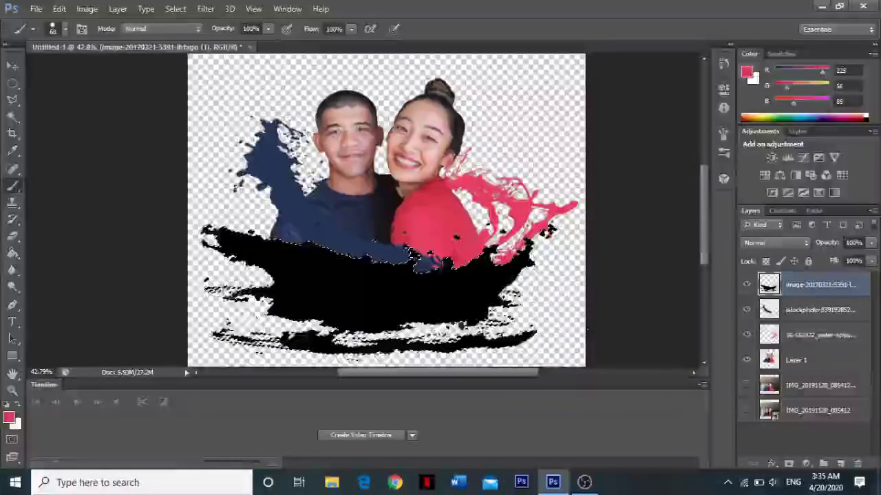
{"action": "left_click_drag", "start_coordinate": [198, 274], "coordinate": [536, 336]}
{"action": "left_click_drag", "start_coordinate": [167, 327], "coordinate": [251, 347]}
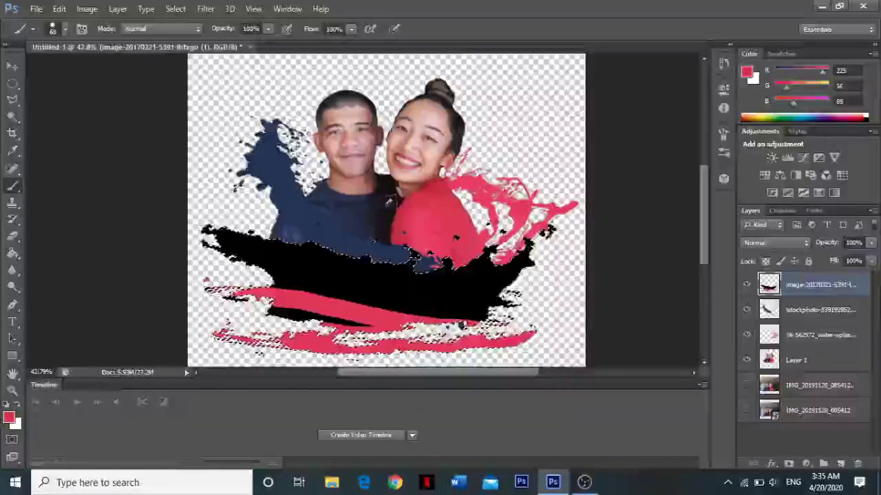
{"action": "left_click", "coordinate": [386, 196], "text": "alt"}
{"action": "left_click_drag", "start_coordinate": [386, 196], "coordinate": [283, 135]}
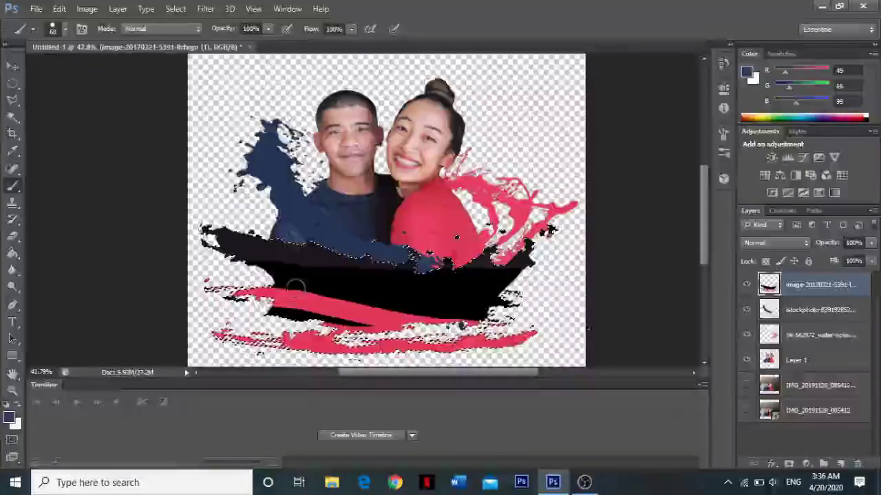
- Paint a broad navy stripe across the black splash, redoing the first stroke
{"action": "left_click", "coordinate": [288, 229], "text": "alt"}
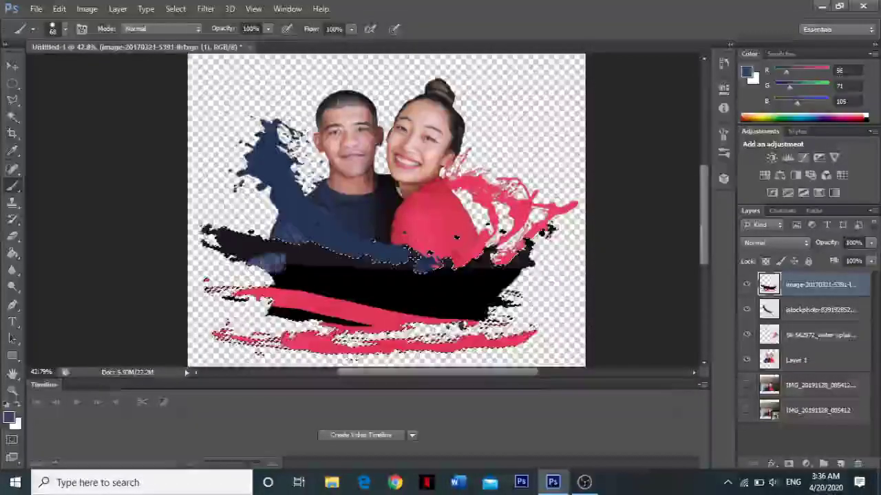
{"action": "left_click_drag", "start_coordinate": [254, 262], "coordinate": [506, 275]}
{"action": "key", "text": "ctrl+z"}
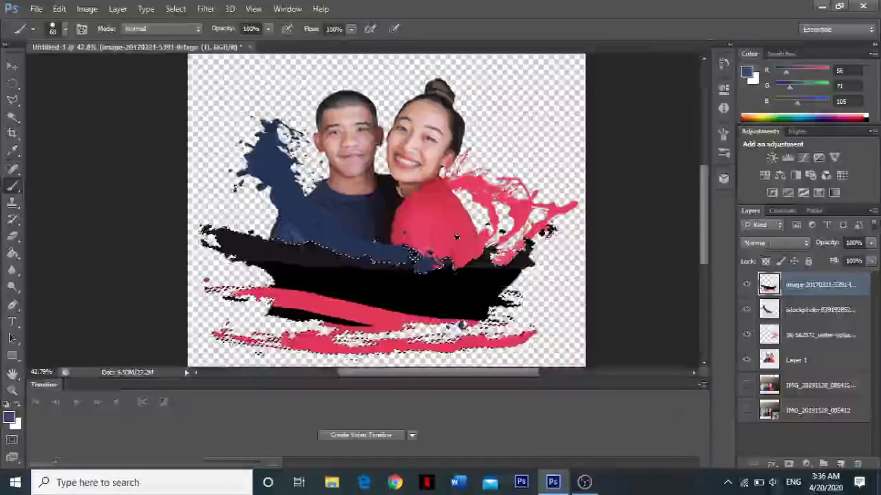
{"action": "mouse_move", "coordinate": [271, 274]}
{"action": "left_mouse_down"}
{"action": "mouse_move", "coordinate": [506, 282]}
{"action": "mouse_move", "coordinate": [244, 267]}
{"action": "left_mouse_up"}
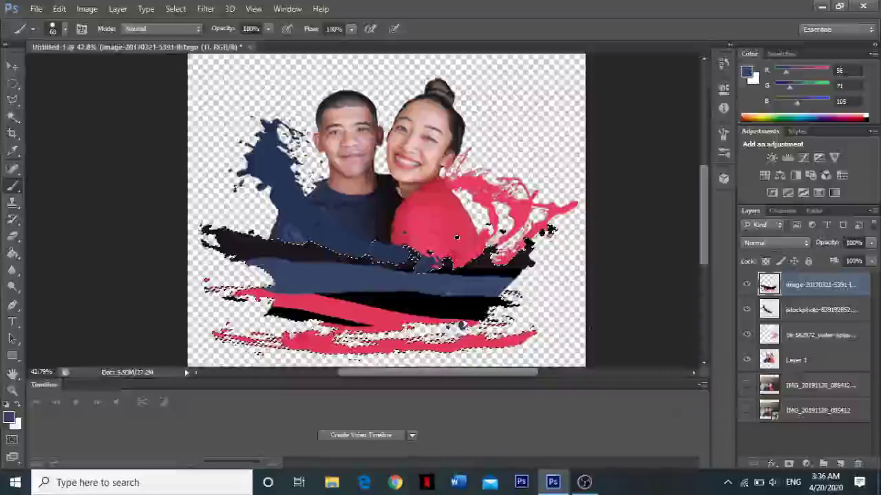
{"action": "left_click_drag", "start_coordinate": [247, 265], "coordinate": [551, 272]}
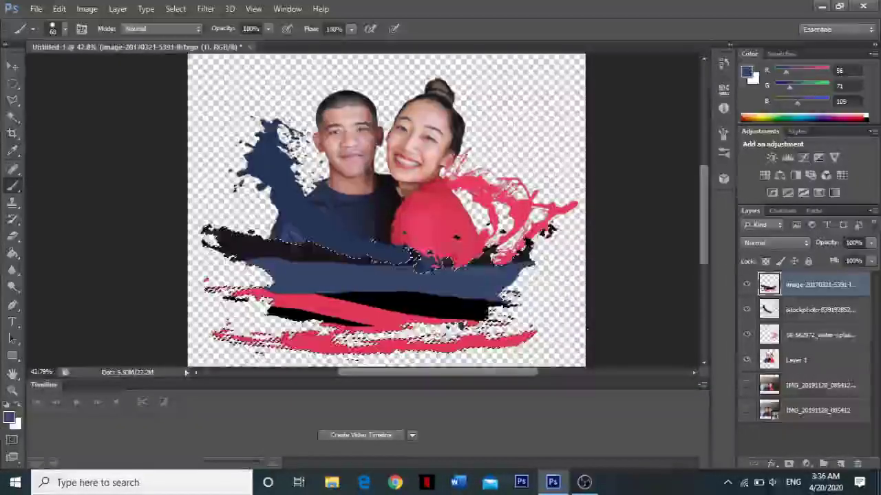
- Brush a peach skin-tone stripe over the lower red and black stripes, then deselect
{"action": "left_click", "coordinate": [412, 310], "text": "alt"}
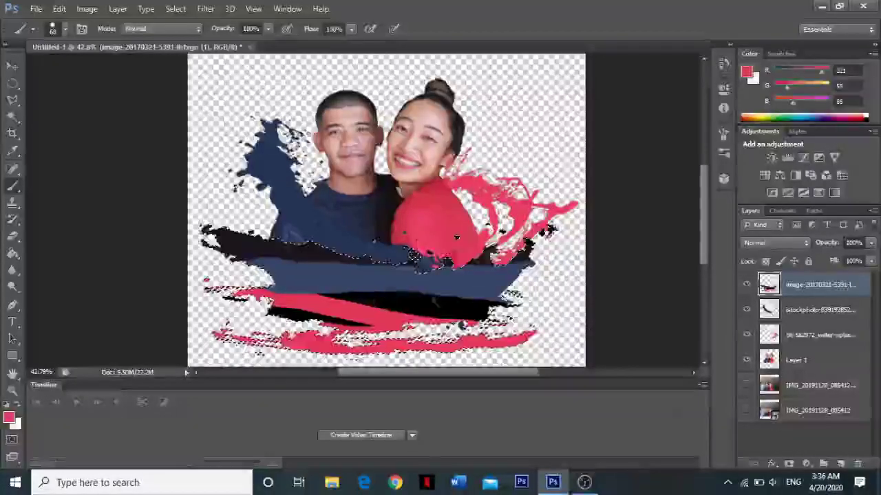
{"action": "left_click", "coordinate": [320, 138], "text": "alt"}
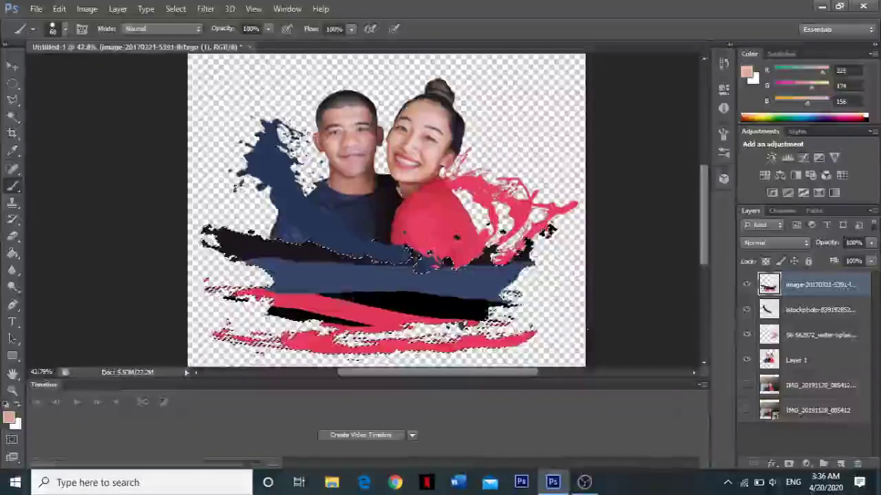
{"action": "left_click_drag", "start_coordinate": [275, 306], "coordinate": [440, 322]}
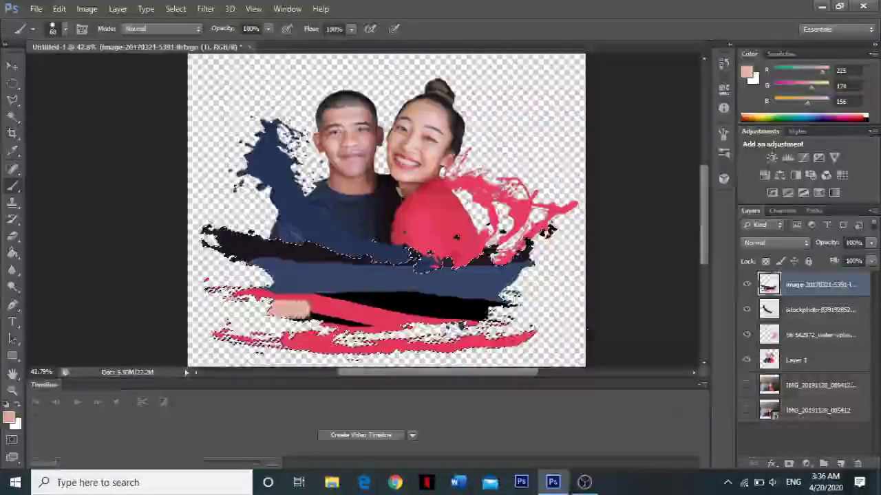
{"action": "left_click_drag", "start_coordinate": [227, 337], "coordinate": [375, 344]}
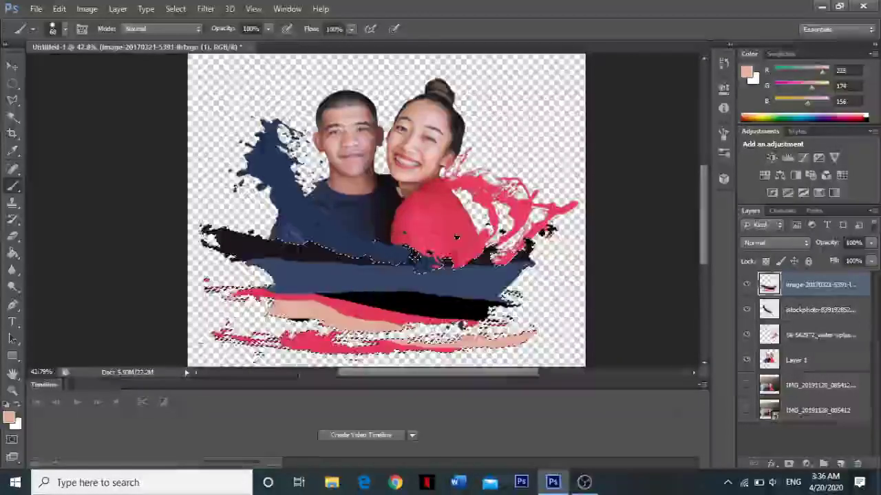
{"action": "key", "text": "ctrl+z"}
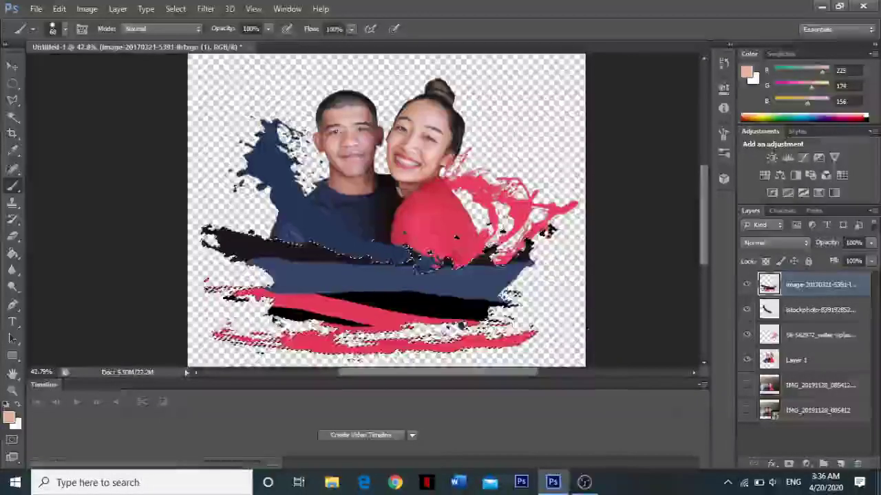
{"action": "left_click_drag", "start_coordinate": [289, 300], "coordinate": [534, 337]}
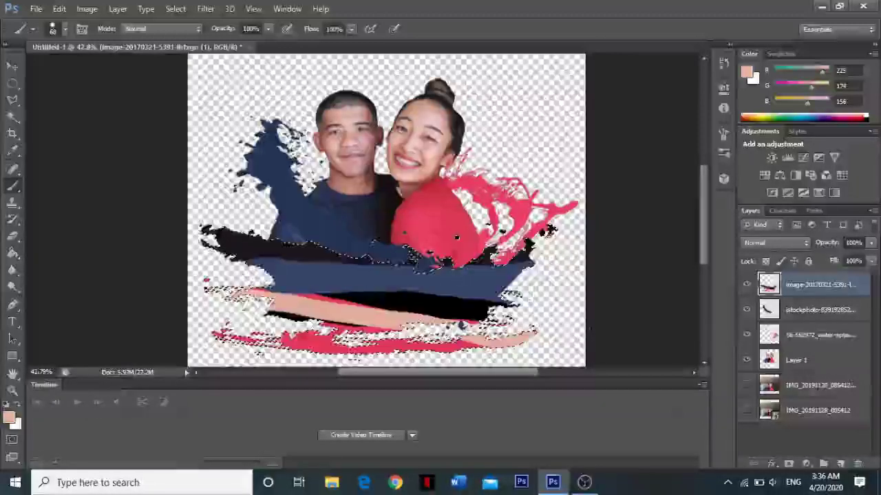
{"action": "left_click_drag", "start_coordinate": [289, 303], "coordinate": [460, 322]}
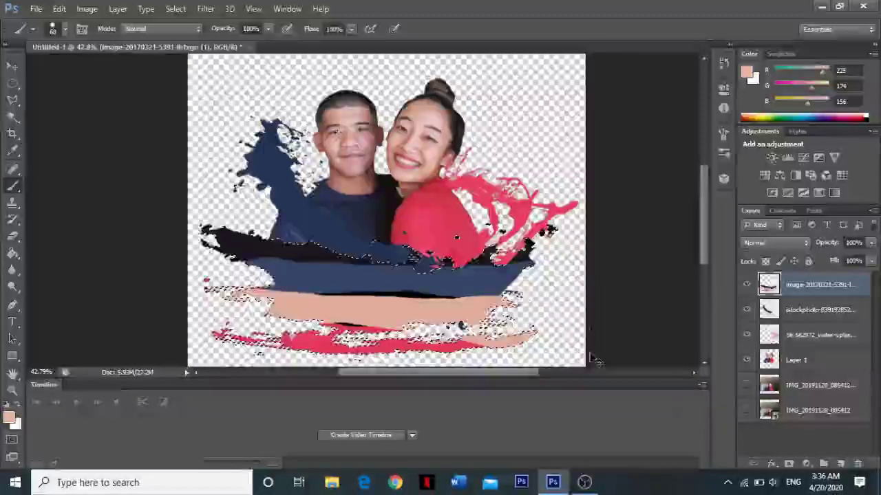
{"action": "key", "text": "ctrl+d"}
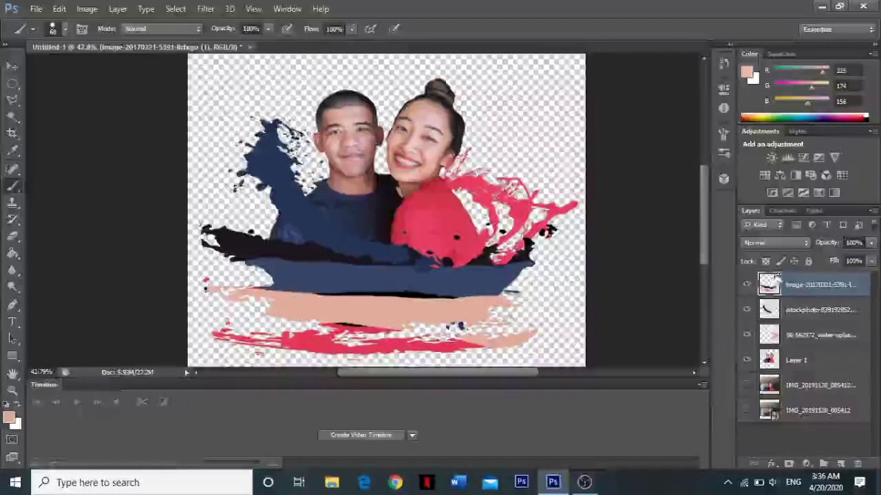
- Reload the top layer's pixels and paint red over the peach band's left end
{"action": "right_click", "coordinate": [771, 282]}
{"action": "left_click", "coordinate": [626, 200]}
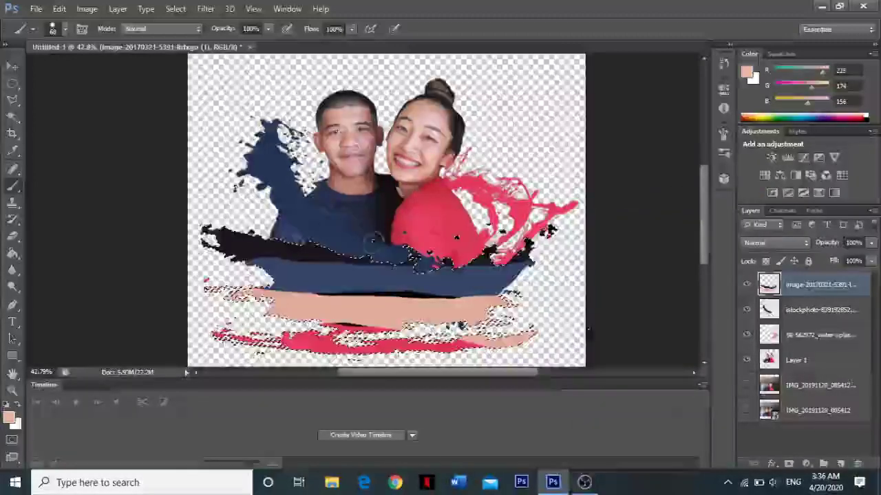
{"action": "left_click", "coordinate": [434, 213], "text": "alt"}
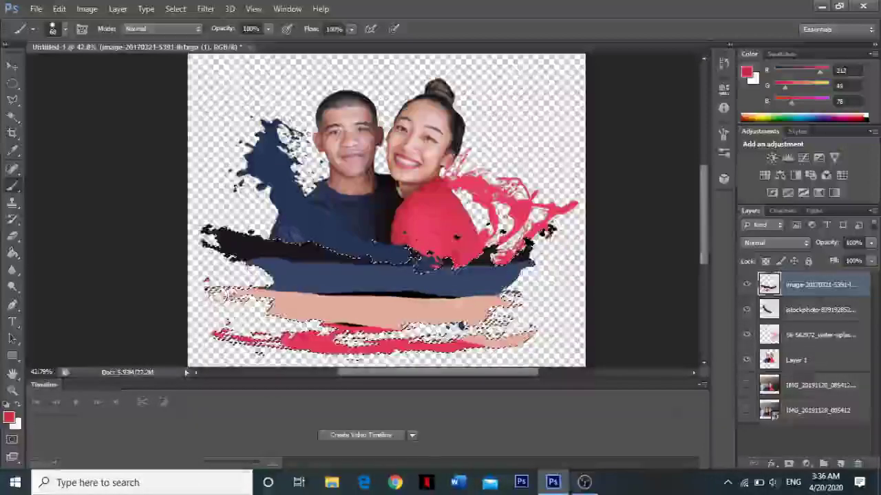
{"action": "left_click_drag", "start_coordinate": [217, 295], "coordinate": [344, 292]}
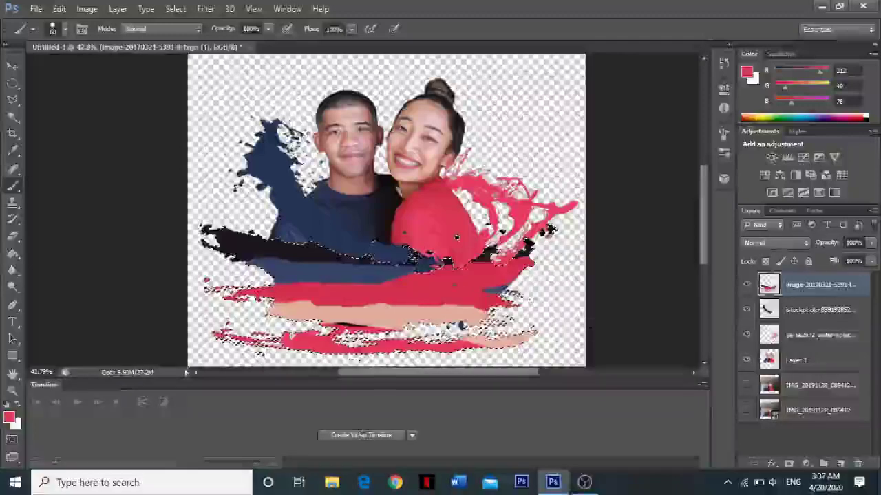
- Brush navy and shirt-blue strokes across the lower band, covering most of the peach
{"action": "left_click", "coordinate": [377, 199], "text": "alt"}
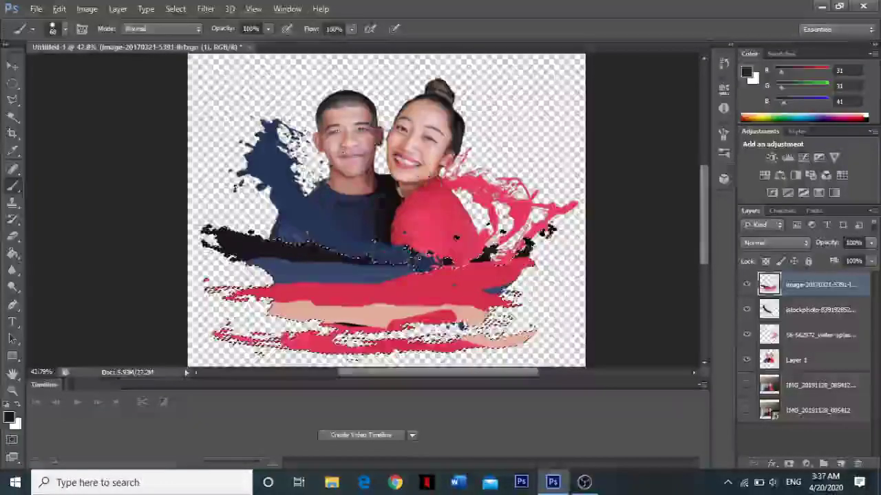
{"action": "left_click_drag", "start_coordinate": [267, 260], "coordinate": [318, 276]}
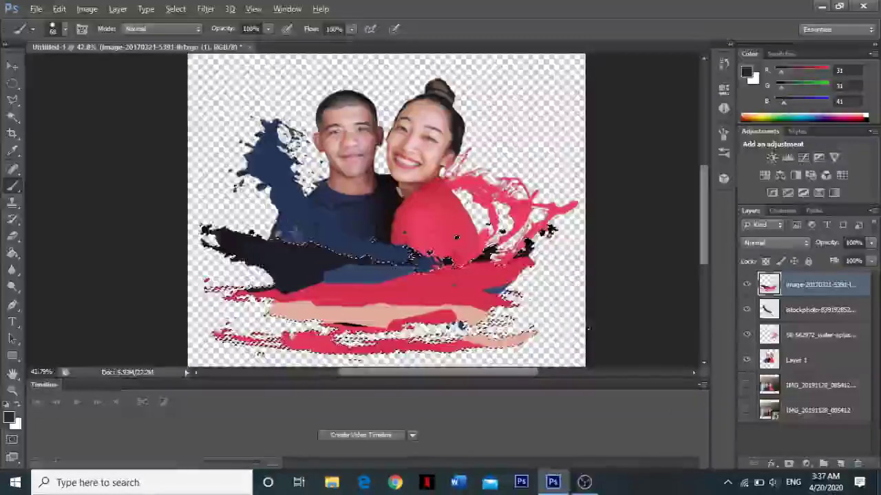
{"action": "left_click", "coordinate": [281, 215], "text": "alt"}
{"action": "left_click", "coordinate": [291, 300]}
{"action": "left_click_drag", "start_coordinate": [292, 300], "coordinate": [380, 283]}
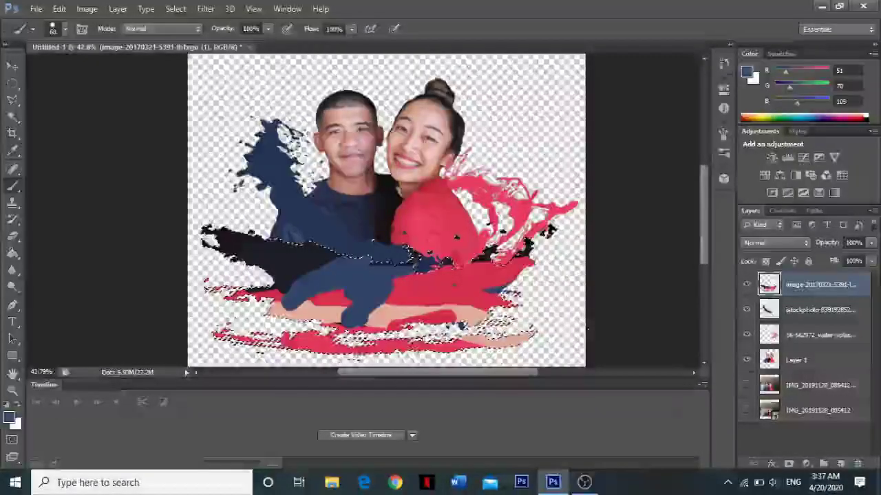
{"action": "mouse_move", "coordinate": [457, 325]}
{"action": "left_mouse_down"}
{"action": "mouse_move", "coordinate": [482, 323]}
{"action": "mouse_move", "coordinate": [282, 331]}
{"action": "left_mouse_up"}
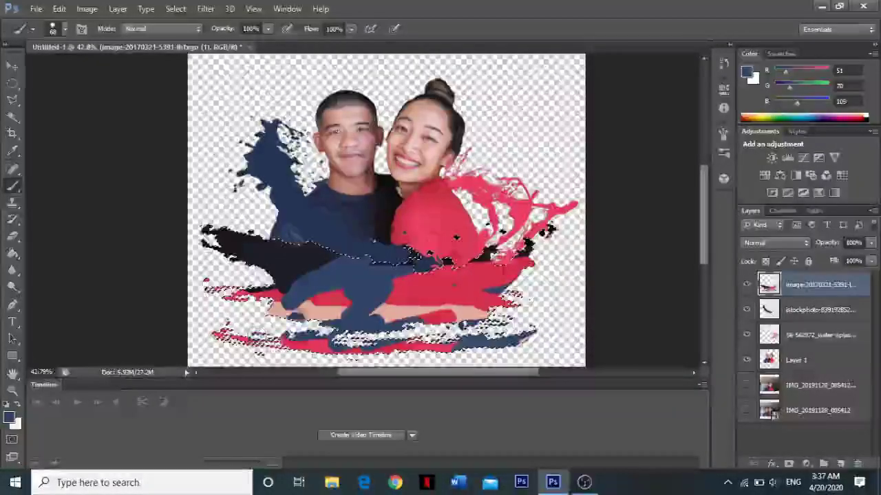
{"action": "left_click_drag", "start_coordinate": [396, 305], "coordinate": [485, 307]}
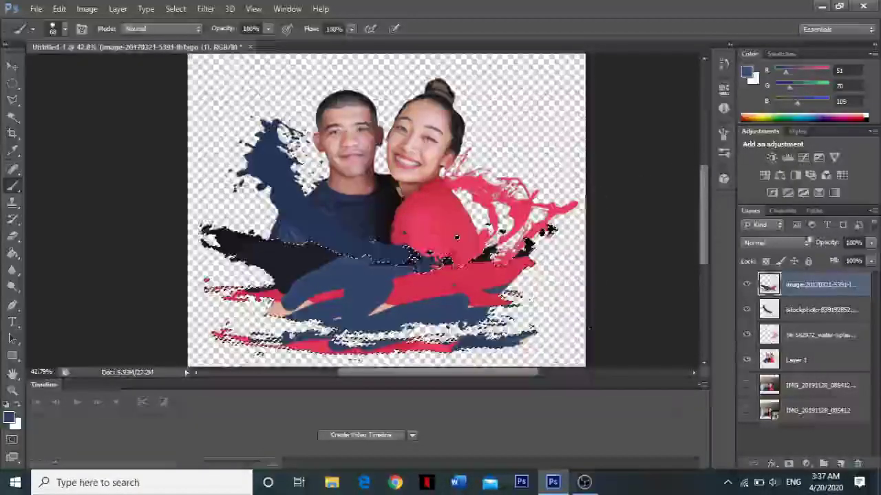
- Copy the splash paint to a new Layer 2 placed above the image-2017 layer
{"action": "left_click", "coordinate": [792, 311]}
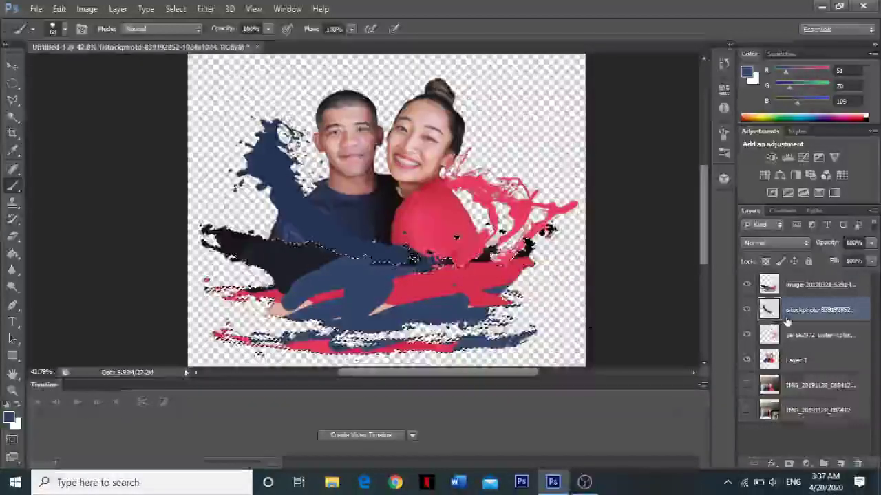
{"action": "key", "text": "ctrl+j"}
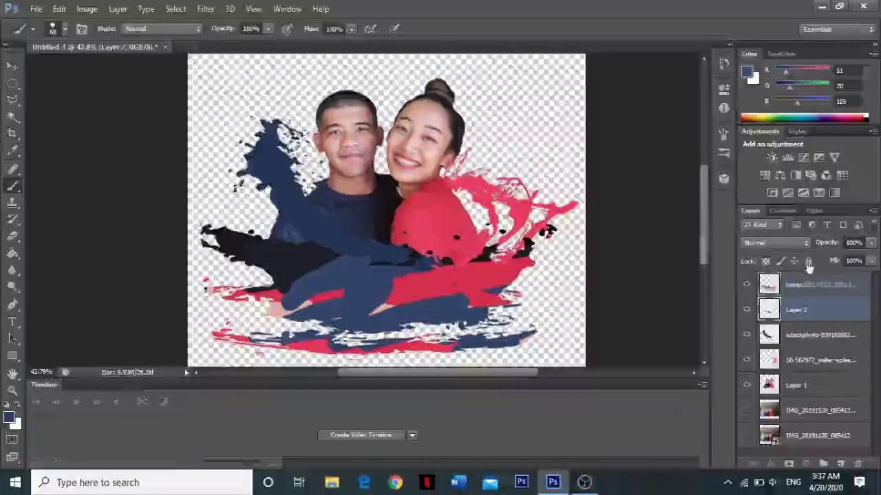
{"action": "left_click_drag", "start_coordinate": [808, 275], "coordinate": [809, 279]}
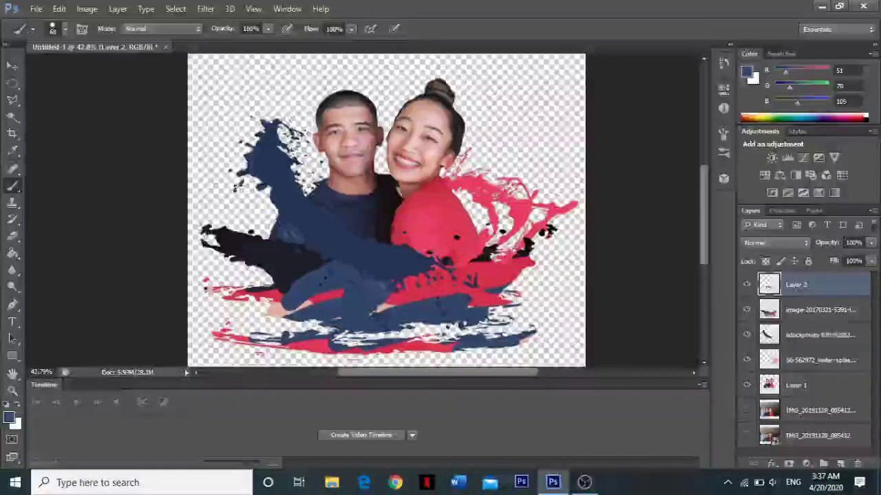
- Free-transform Layer 2, rotating it about 180° and enlarging it to about 144%
{"action": "key", "text": "ctrl+t"}
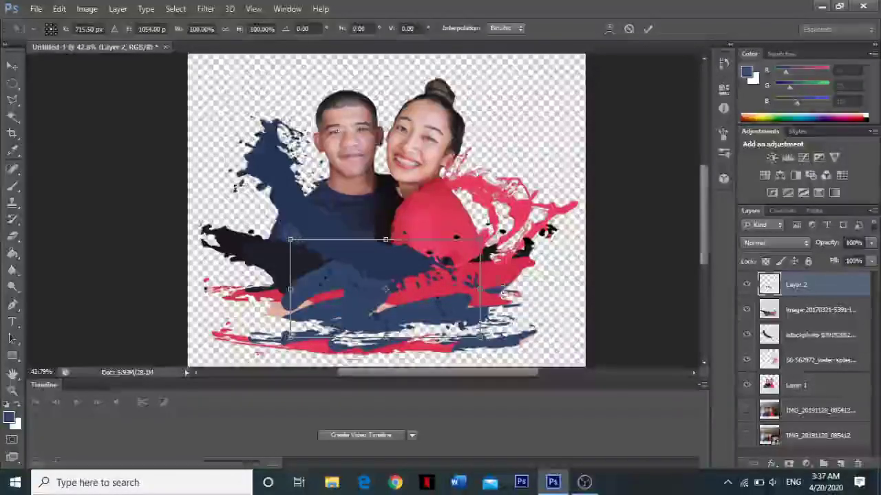
{"action": "left_click_drag", "start_coordinate": [480, 240], "coordinate": [480, 262]}
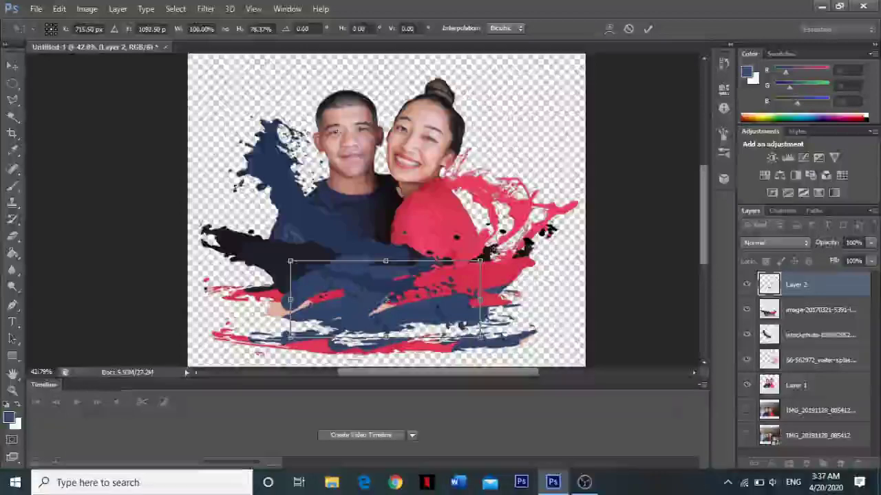
{"action": "left_click_drag", "start_coordinate": [482, 262], "coordinate": [161, 272]}
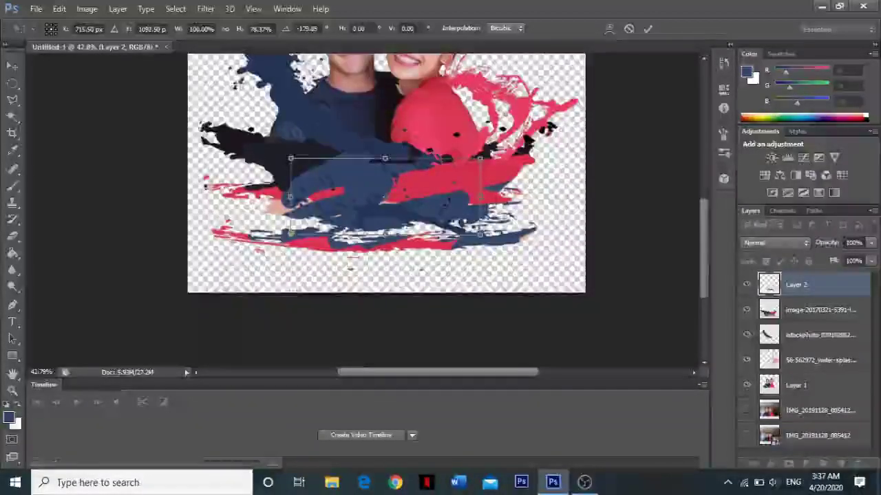
{"action": "left_click_drag", "start_coordinate": [160, 272], "coordinate": [168, 278]}
{"action": "left_click_drag", "start_coordinate": [292, 159], "coordinate": [198, 112]}
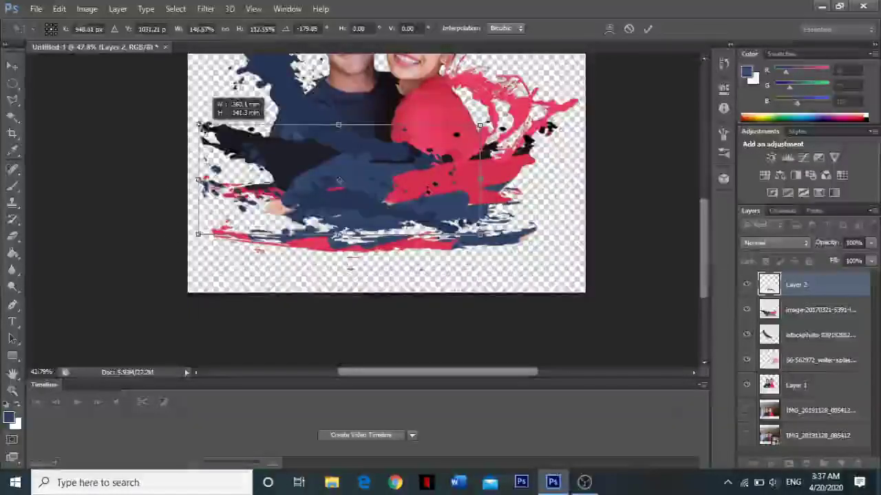
{"action": "left_click_drag", "start_coordinate": [198, 113], "coordinate": [206, 92]}
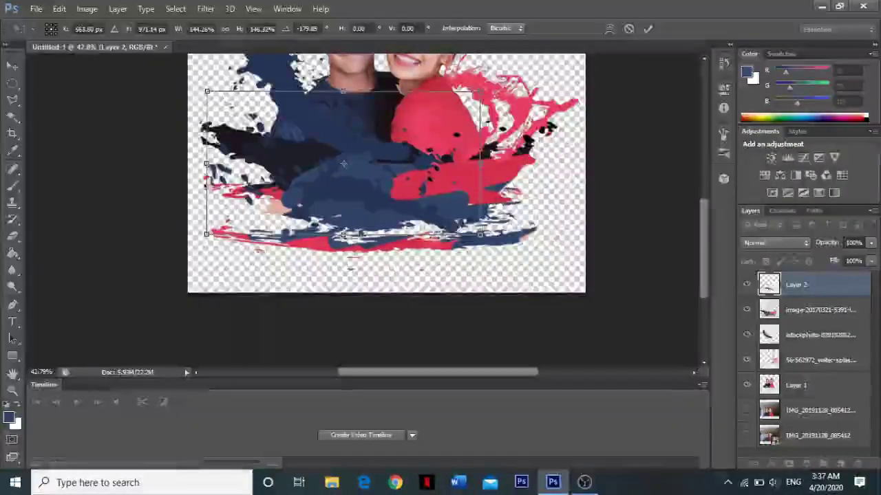
{"action": "key", "text": "ctrl+minus"}
{"action": "left_click_drag", "start_coordinate": [450, 221], "coordinate": [425, 223]}
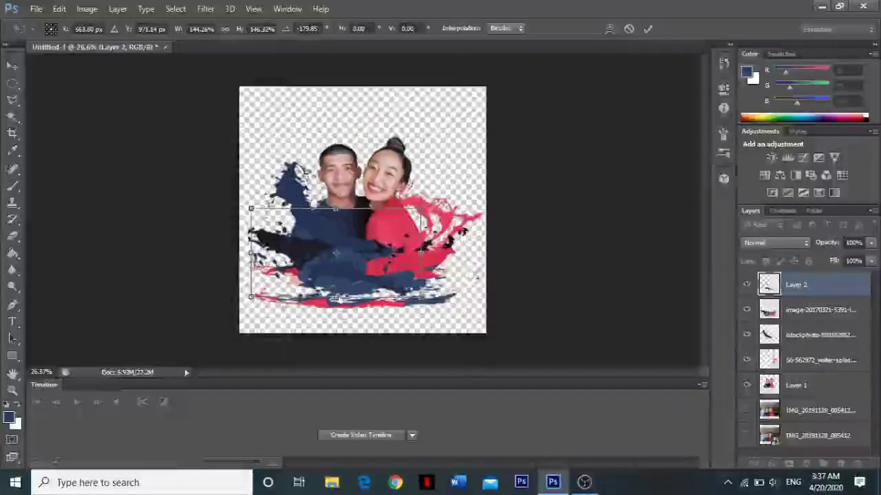
{"action": "key", "text": "Return"}
- Select Layer 2's pixels, paint red patches over its navy areas, then deselect
{"action": "right_click", "coordinate": [769, 284]}
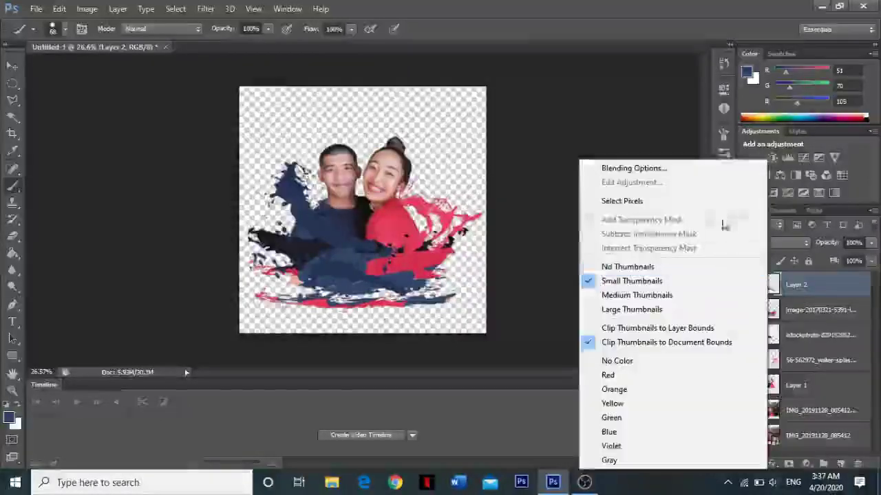
{"action": "left_click", "coordinate": [677, 204]}
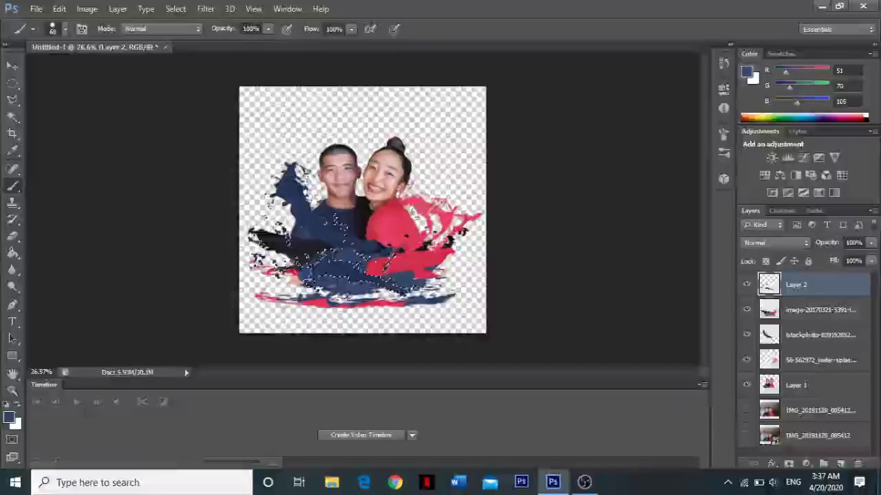
{"action": "left_click", "coordinate": [415, 208], "text": "alt"}
{"action": "left_click_drag", "start_coordinate": [306, 272], "coordinate": [399, 265]}
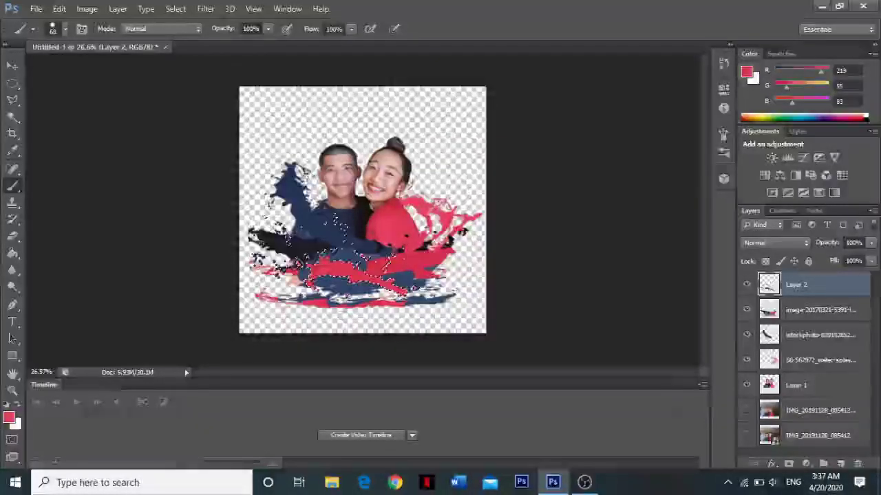
{"action": "left_click_drag", "start_coordinate": [296, 265], "coordinate": [252, 260]}
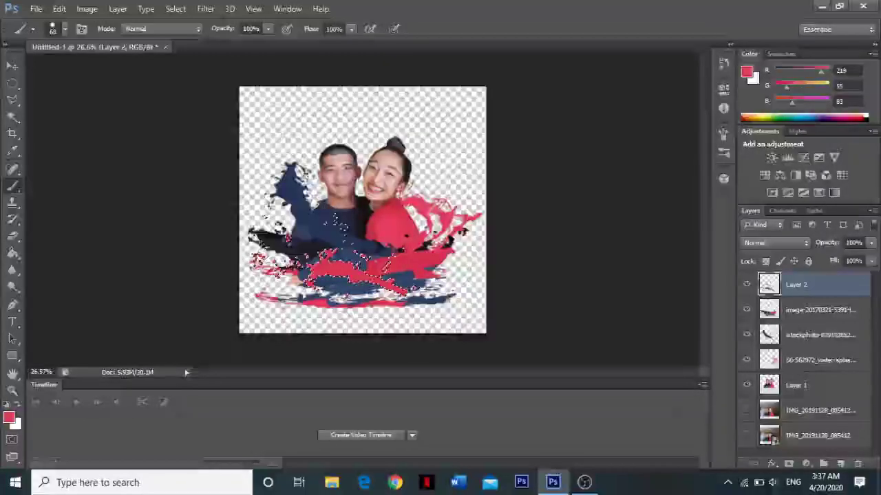
{"action": "left_click_drag", "start_coordinate": [332, 218], "coordinate": [344, 228]}
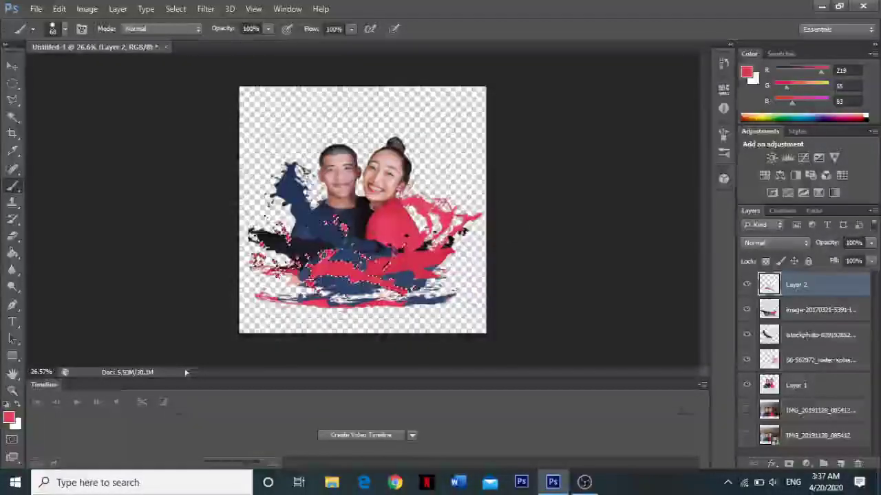
{"action": "key", "text": "ctrl+d"}
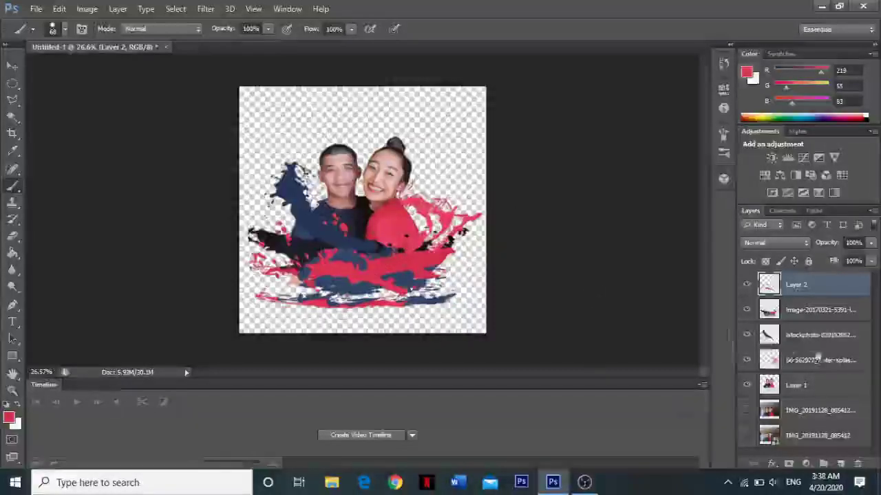
{"action": "left_click", "coordinate": [798, 360]}
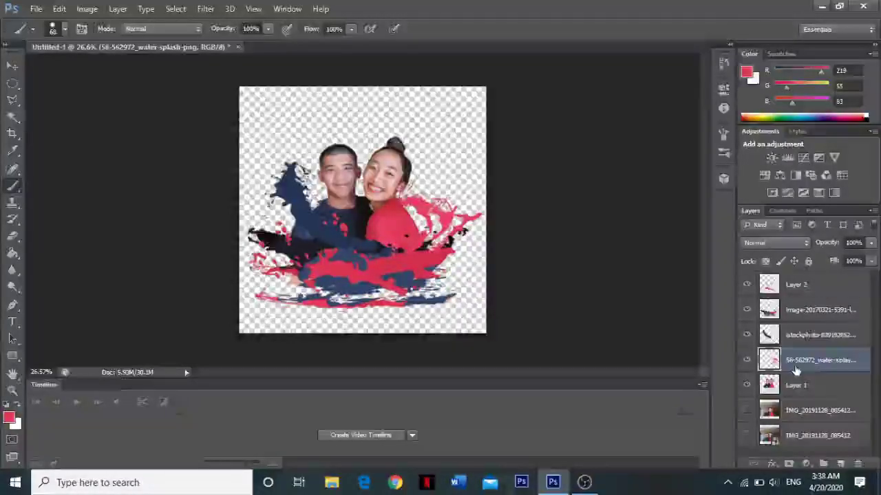
- Duplicate the red water-splash layer, stack the copy on top, and roughly rotate and lower it
{"action": "key", "text": "ctrl+j"}
{"action": "left_click_drag", "start_coordinate": [796, 371], "coordinate": [810, 281]}
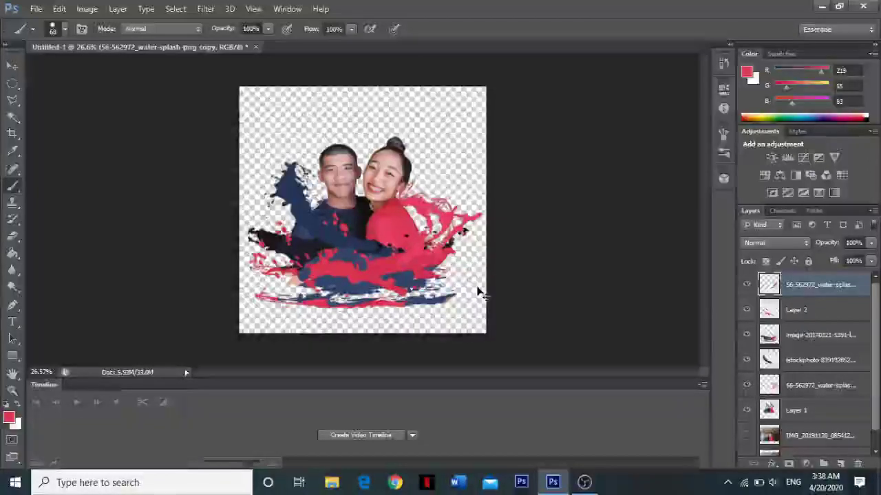
{"action": "key", "text": "ctrl+t"}
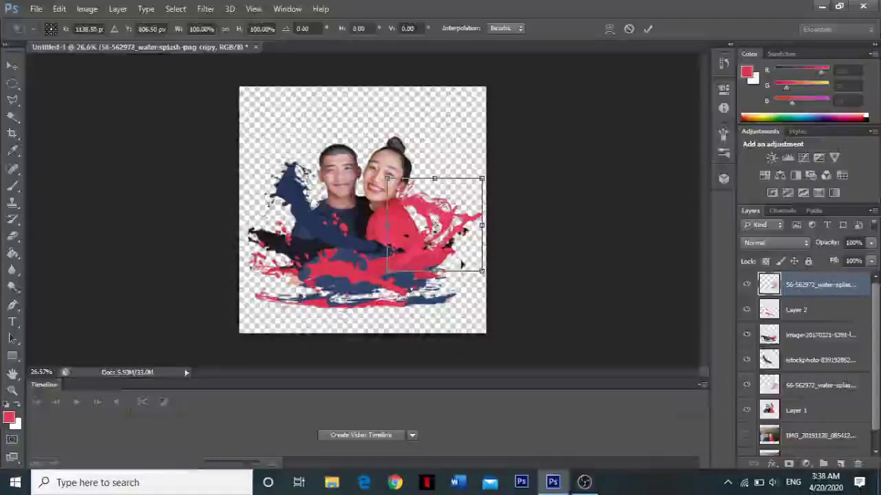
{"action": "left_click_drag", "start_coordinate": [490, 278], "coordinate": [498, 231]}
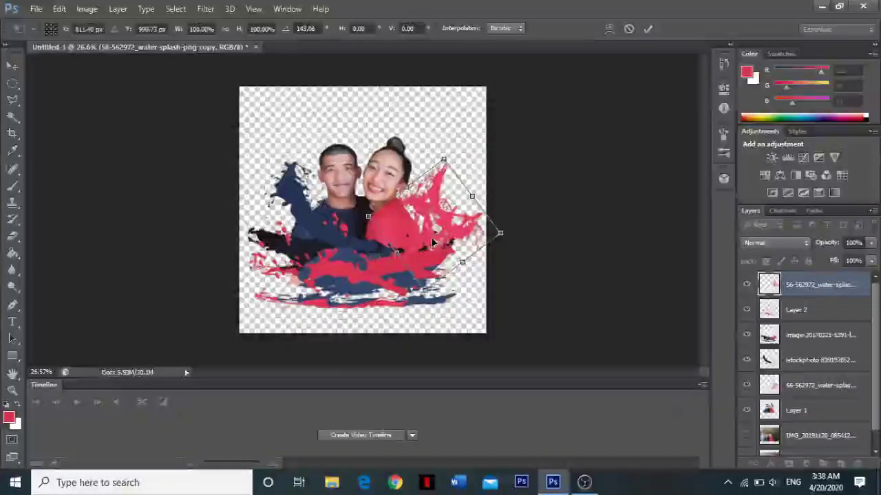
{"action": "mouse_move", "coordinate": [428, 237]}
{"action": "left_mouse_down"}
{"action": "mouse_move", "coordinate": [370, 278]}
{"action": "mouse_move", "coordinate": [380, 294]}
{"action": "mouse_move", "coordinate": [372, 301]}
{"action": "left_mouse_up"}
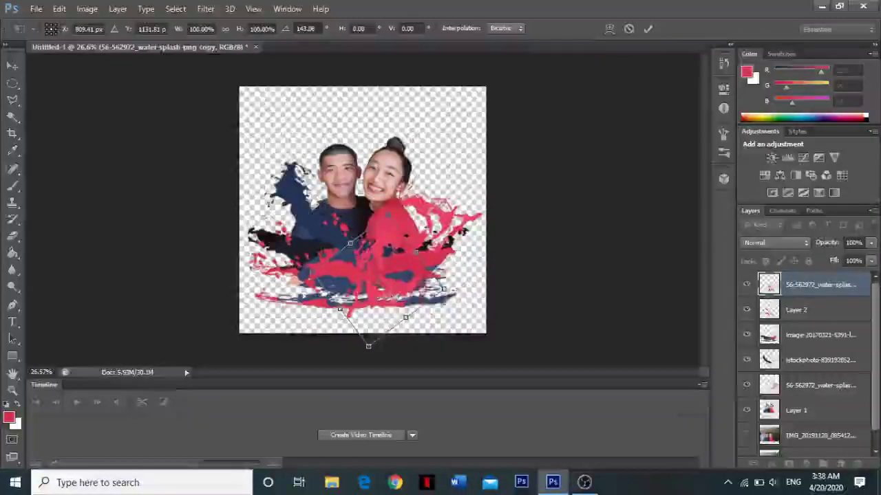
- Fine-tune the splash copy to about 132% and roughly 50° across the couple's midsection
{"action": "mouse_move", "coordinate": [455, 295]}
{"action": "left_mouse_down"}
{"action": "mouse_move", "coordinate": [482, 237]}
{"action": "mouse_move", "coordinate": [415, 284]}
{"action": "left_mouse_up"}
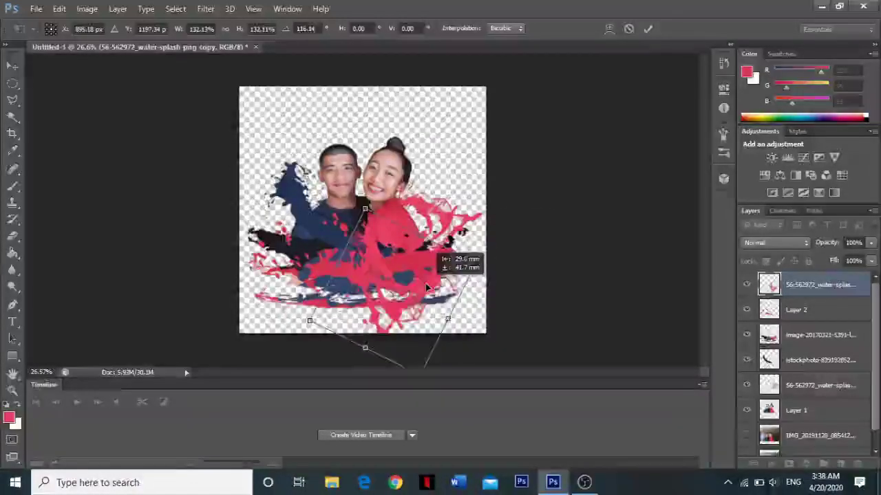
{"action": "left_click_drag", "start_coordinate": [415, 284], "coordinate": [421, 286]}
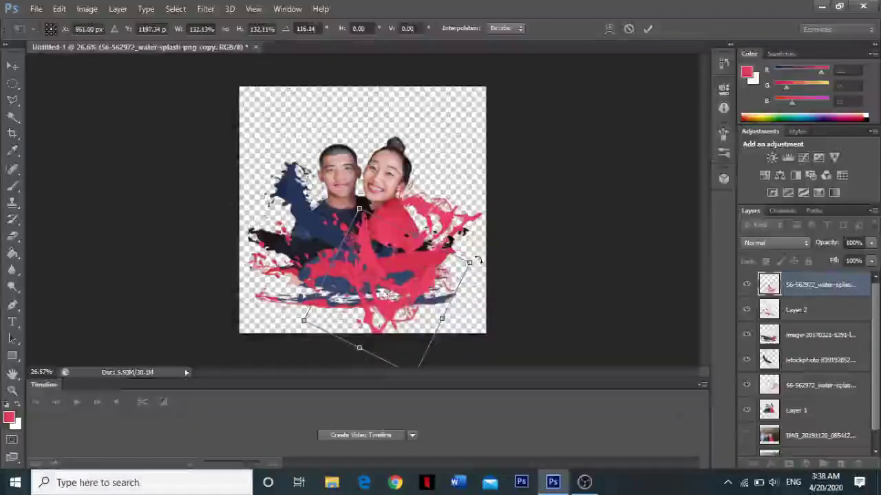
{"action": "mouse_move", "coordinate": [481, 300]}
{"action": "left_mouse_down"}
{"action": "mouse_move", "coordinate": [335, 360]}
{"action": "mouse_move", "coordinate": [403, 181]}
{"action": "left_mouse_up"}
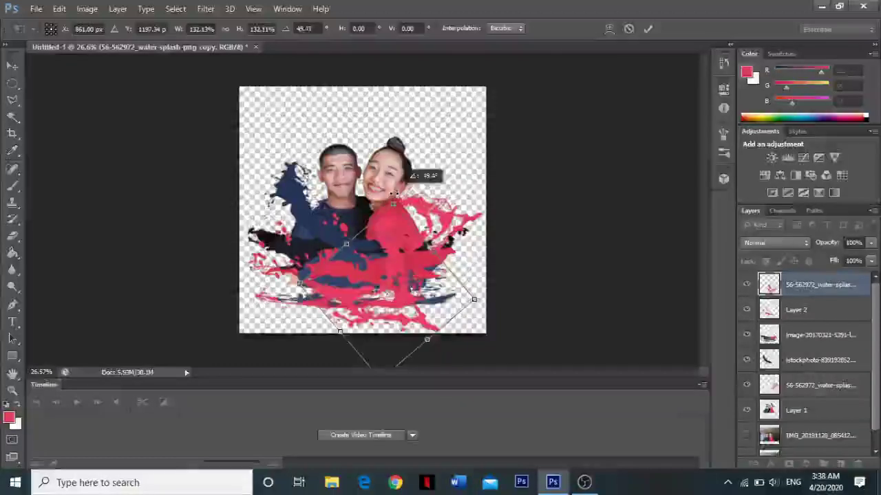
{"action": "left_click_drag", "start_coordinate": [387, 274], "coordinate": [375, 270]}
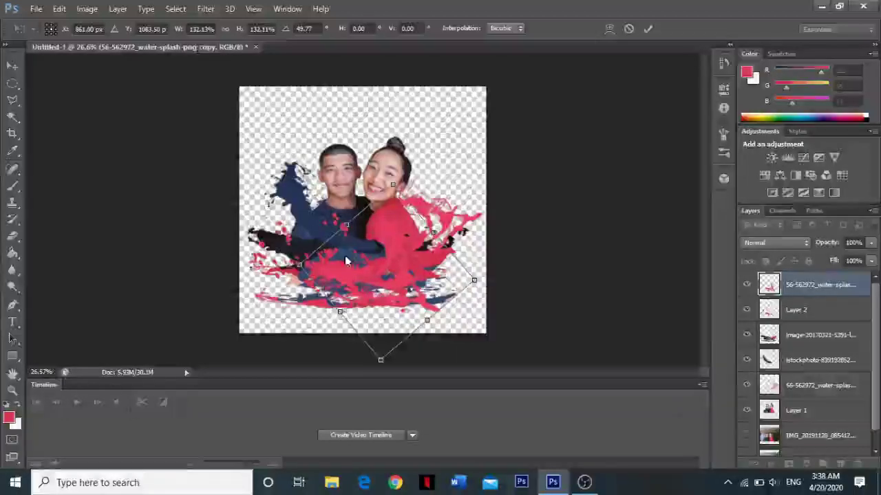
{"action": "key", "text": "alt+space"}
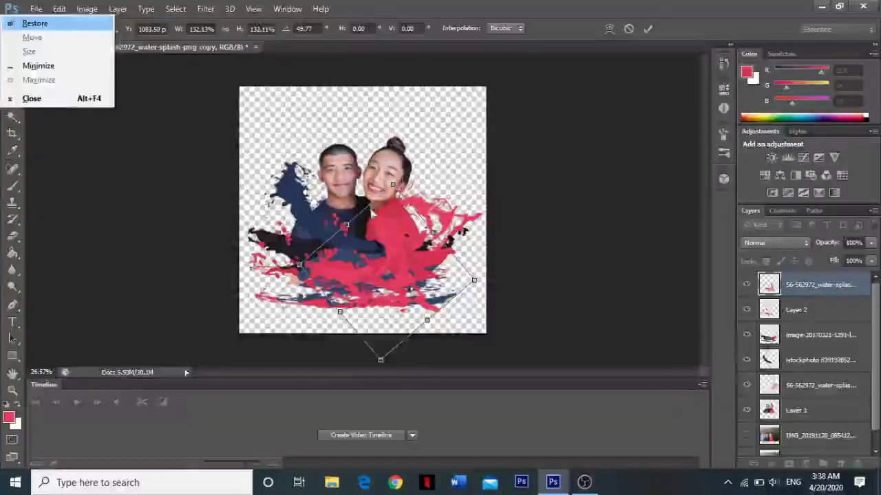
{"action": "key", "text": "Escape"}
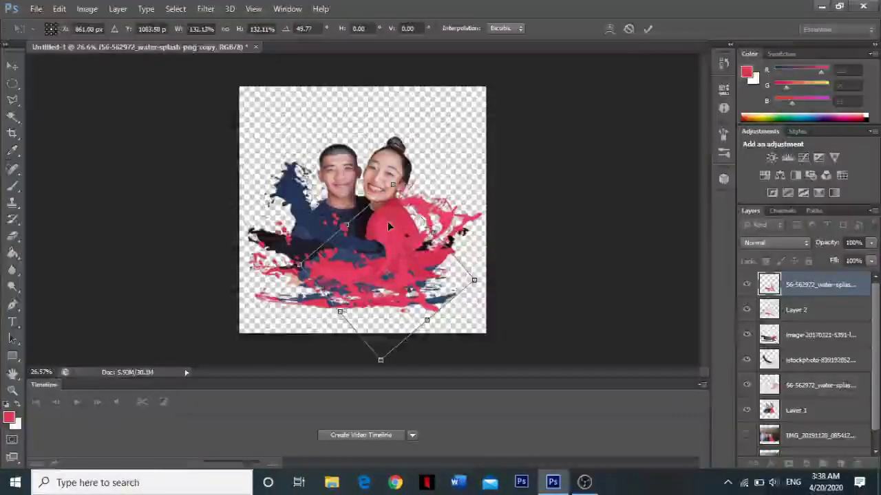
{"action": "key", "text": "Return"}
{"action": "key", "text": "b"}
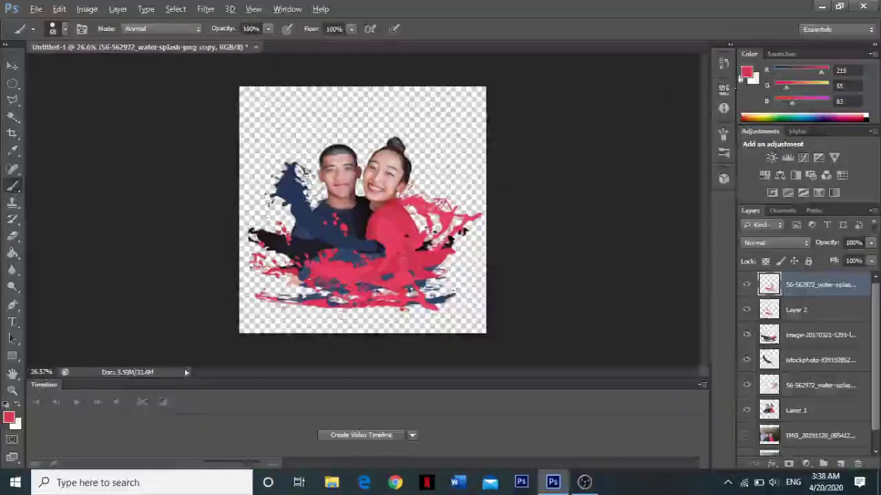
- Sample the navy of the man's shirt as paint colour, undoing a stray dark brown stroke
{"action": "left_click", "coordinate": [370, 185], "text": "alt"}
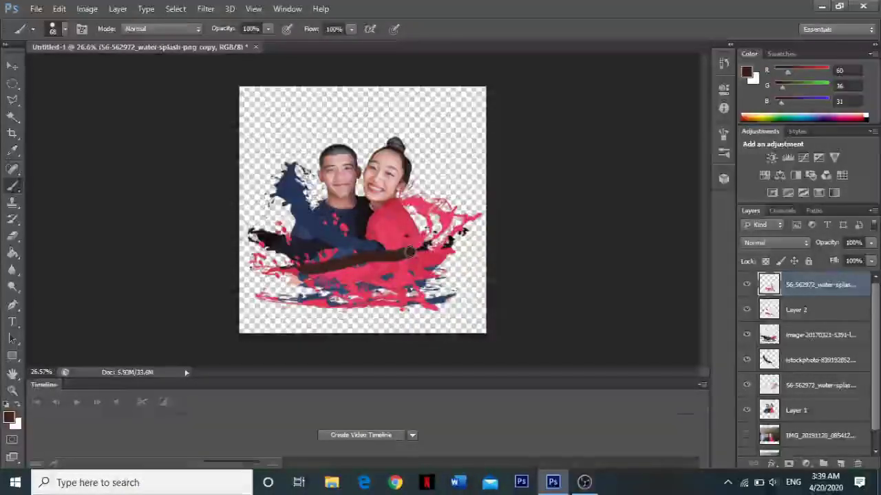
{"action": "key", "text": "ctrl+z"}
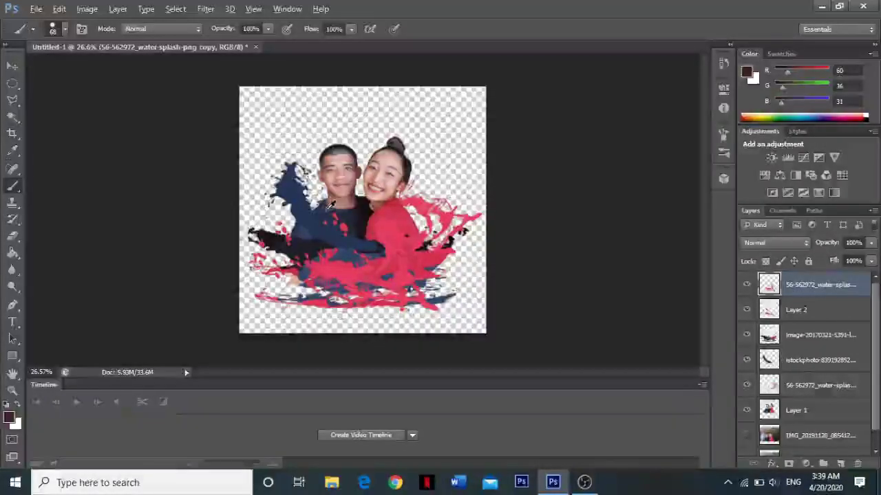
{"action": "left_click", "coordinate": [338, 244], "text": "alt"}
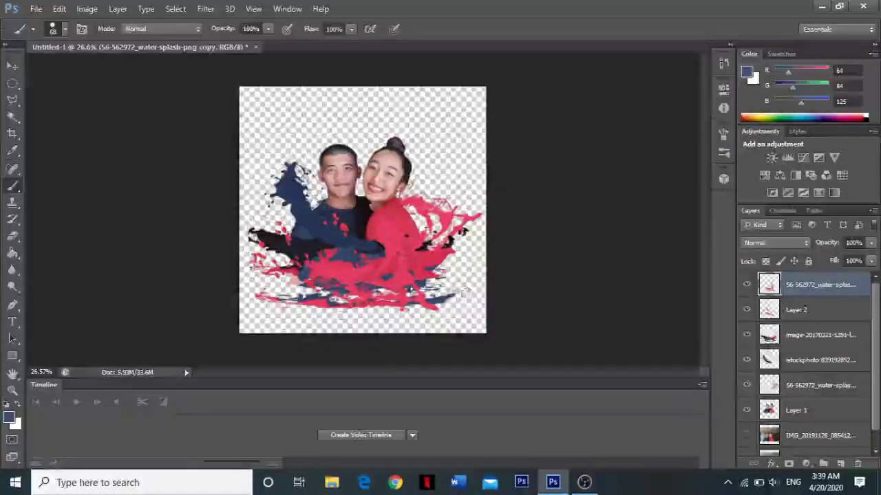
{"action": "left_click", "coordinate": [310, 227], "text": "alt"}
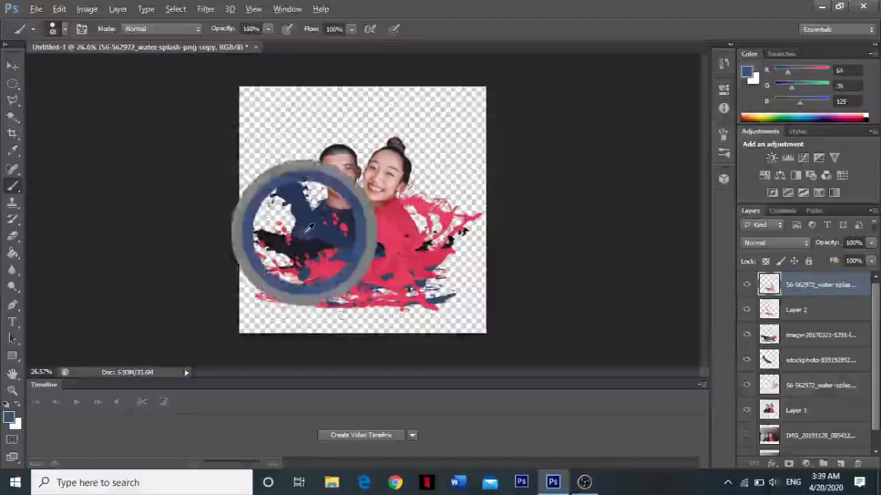
{"action": "left_click_drag", "start_coordinate": [309, 227], "coordinate": [289, 179]}
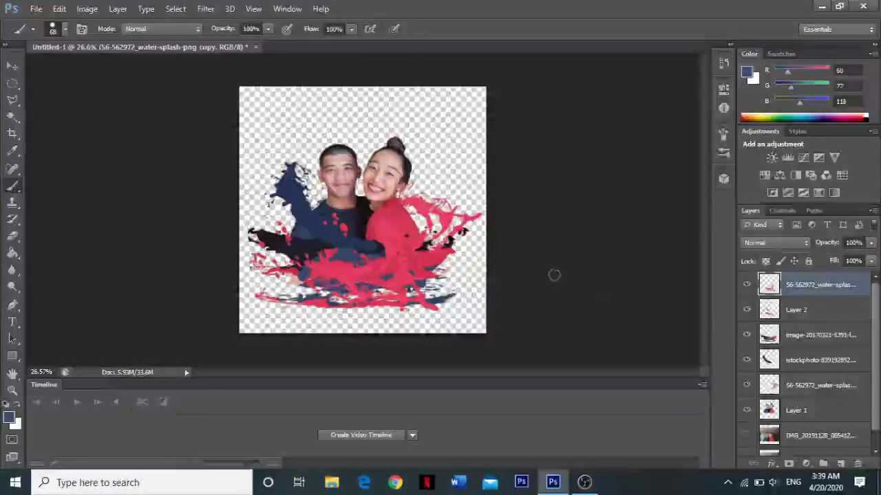
- Select the splash copy's pixels, fill them with navy, and deselect
{"action": "right_click", "coordinate": [765, 284]}
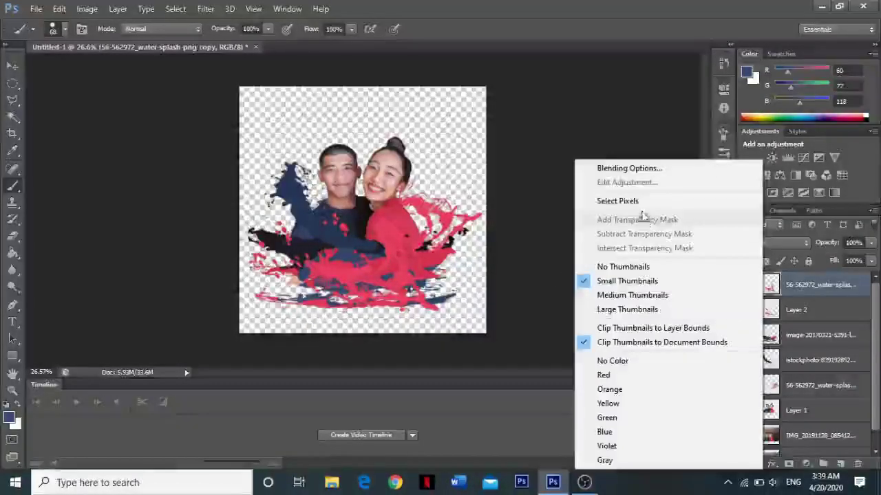
{"action": "left_click", "coordinate": [640, 201]}
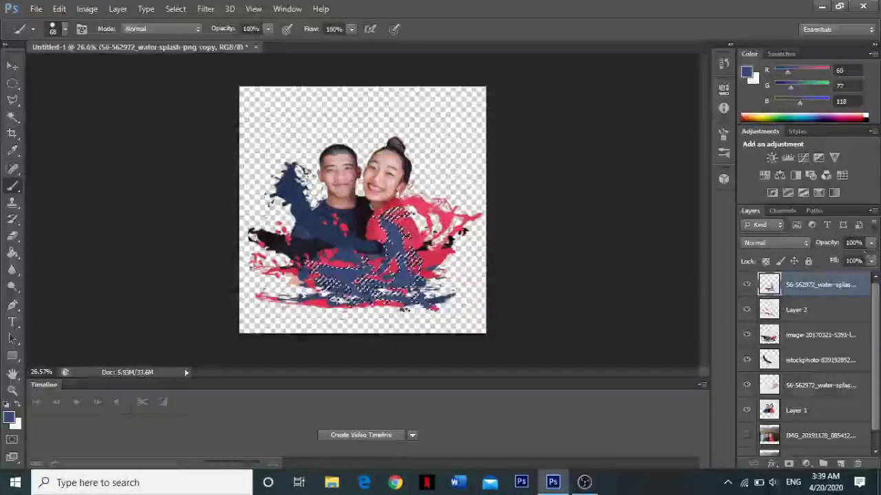
{"action": "key", "text": "alt+BackSpace"}
{"action": "key", "text": "ctrl+d"}
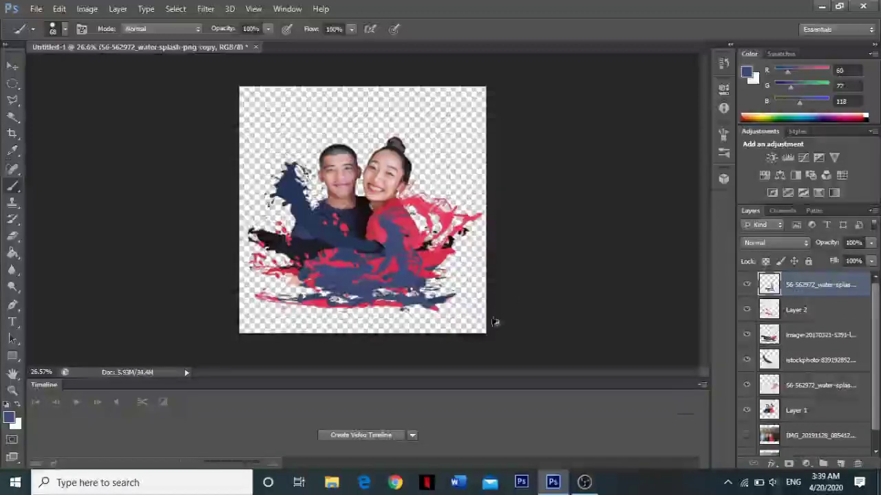
{"action": "scroll", "coordinate": [496, 320], "scroll_direction": "up", "scroll_amount": 2}
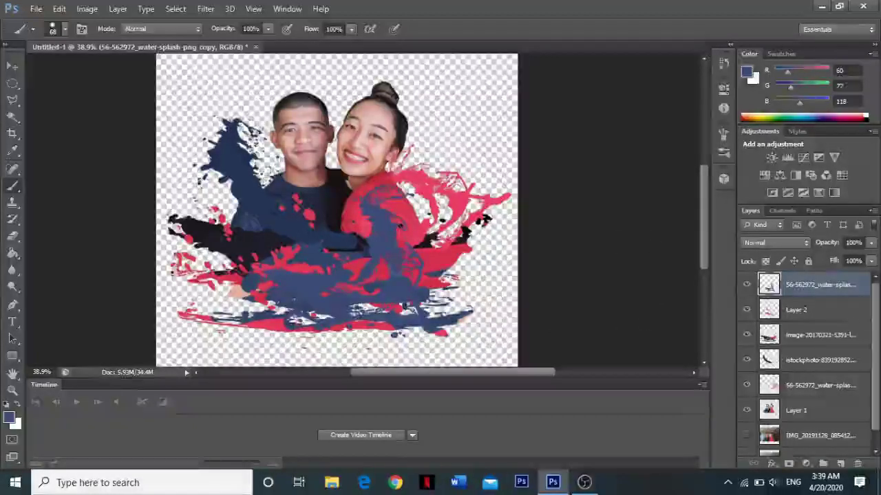
- Duplicate the black istockphoto splash layer and move the navy splash layer to second from the top
{"action": "left_click", "coordinate": [815, 365]}
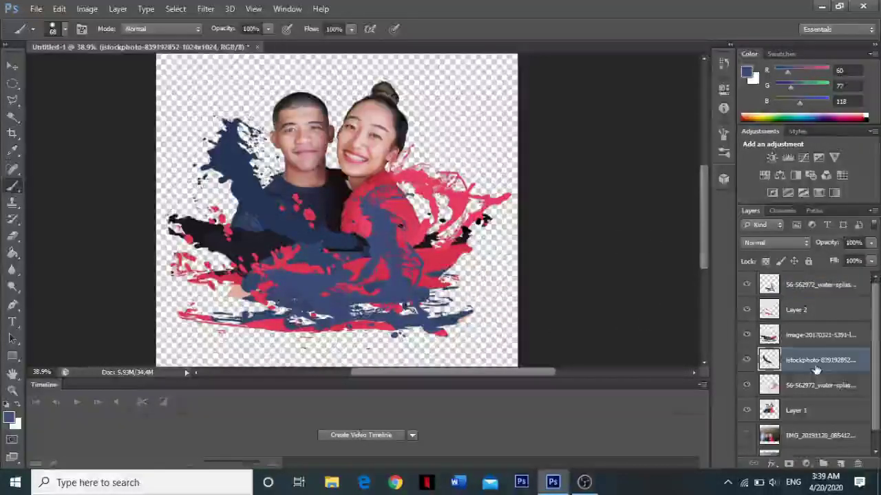
{"action": "key", "text": "ctrl+j"}
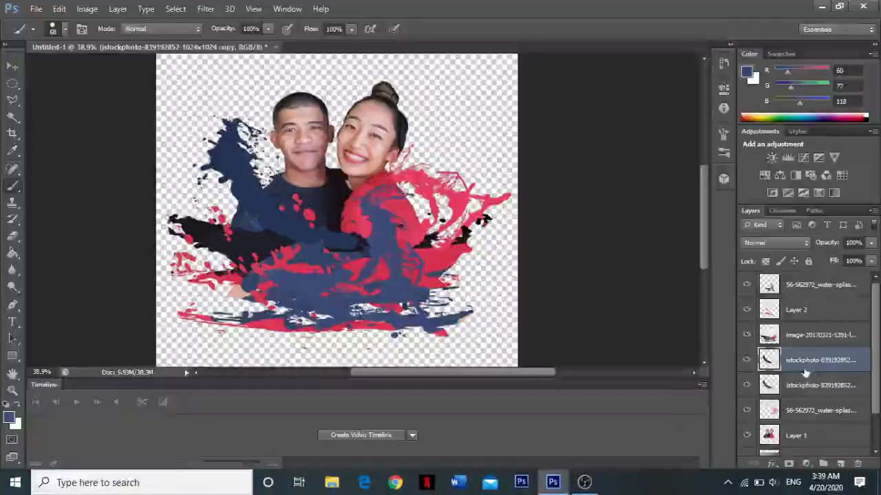
{"action": "left_click", "coordinate": [819, 285], "text": "ctrl"}
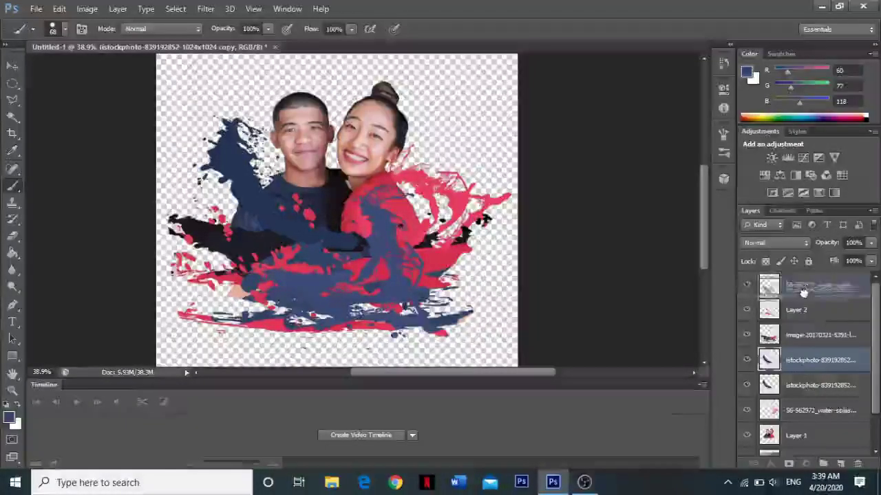
{"action": "left_click_drag", "start_coordinate": [819, 265], "coordinate": [772, 296]}
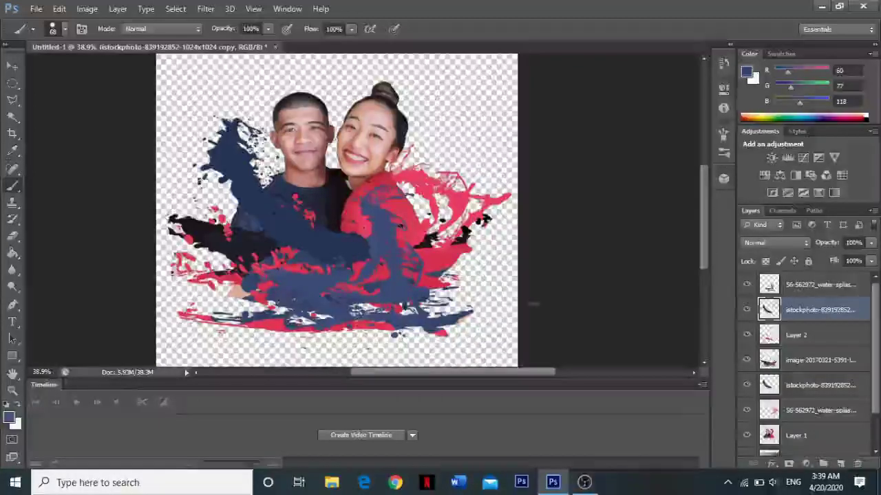
- Rotate the navy splash about 48° and shrink it to roughly 78% beneath the couple
{"action": "key", "text": "ctrl+t"}
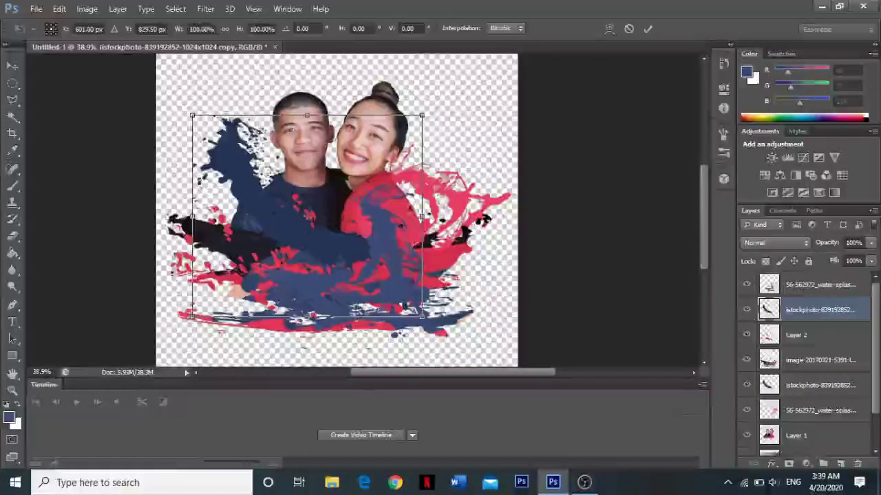
{"action": "mouse_move", "coordinate": [427, 100]}
{"action": "left_mouse_down"}
{"action": "mouse_move", "coordinate": [507, 163]}
{"action": "mouse_move", "coordinate": [389, 269]}
{"action": "mouse_move", "coordinate": [396, 278]}
{"action": "mouse_move", "coordinate": [440, 274]}
{"action": "mouse_move", "coordinate": [311, 297]}
{"action": "mouse_move", "coordinate": [293, 200]}
{"action": "mouse_move", "coordinate": [320, 144]}
{"action": "mouse_move", "coordinate": [309, 173]}
{"action": "left_mouse_up"}
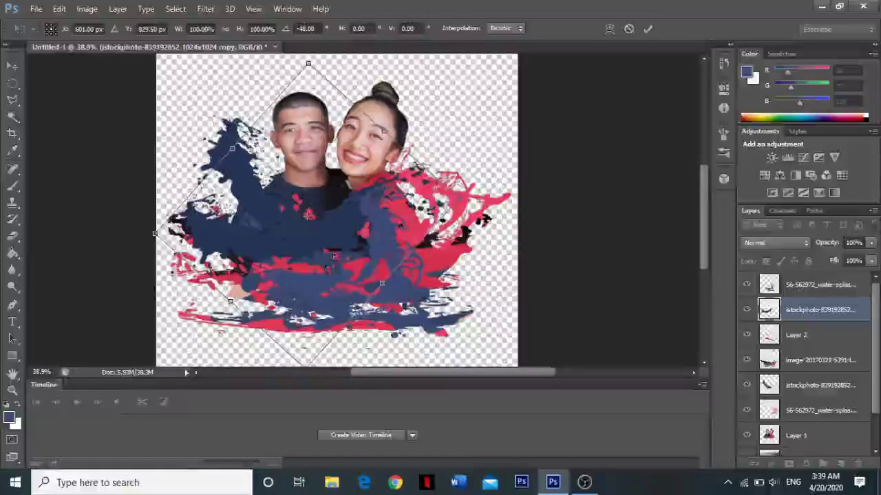
{"action": "mouse_move", "coordinate": [458, 196]}
{"action": "left_mouse_down"}
{"action": "mouse_move", "coordinate": [475, 172]}
{"action": "mouse_move", "coordinate": [416, 193]}
{"action": "mouse_move", "coordinate": [404, 230]}
{"action": "mouse_move", "coordinate": [402, 278]}
{"action": "mouse_move", "coordinate": [410, 280]}
{"action": "left_mouse_up"}
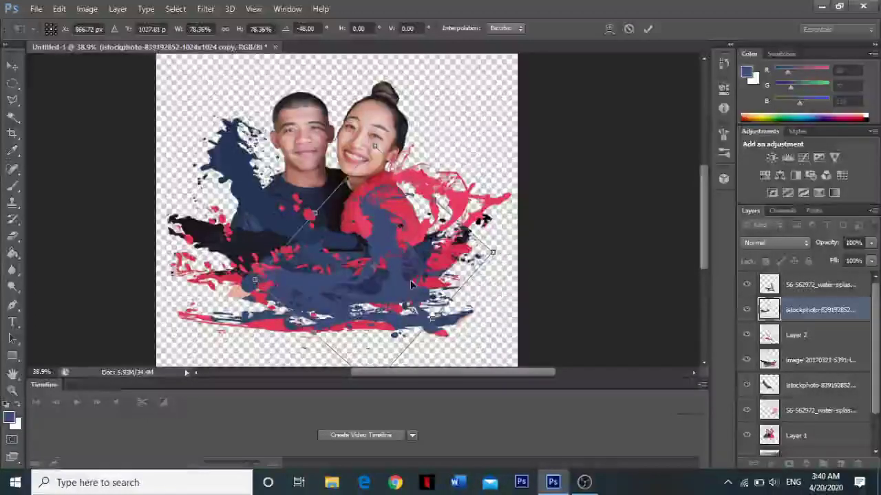
{"action": "key", "text": "Return"}
- Select the navy splash layer's pixels and brush peach skin tone sampled from the couple over its lower area
{"action": "key", "text": "b"}
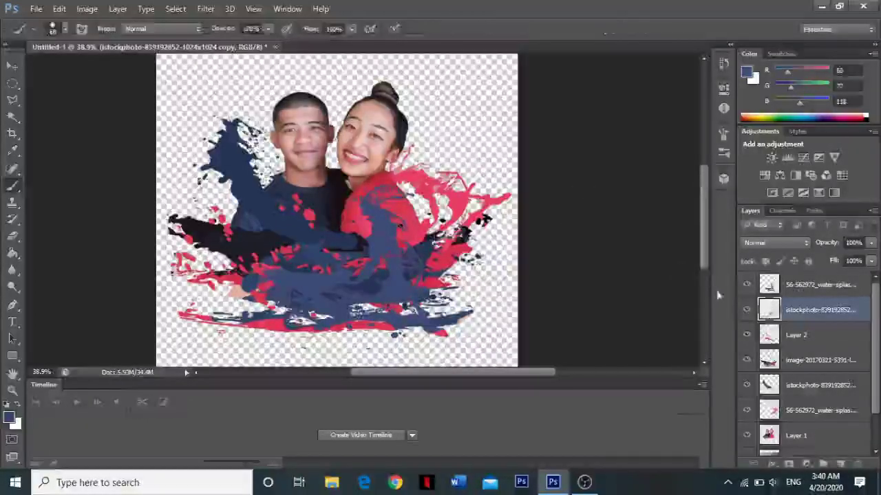
{"action": "right_click", "coordinate": [768, 311]}
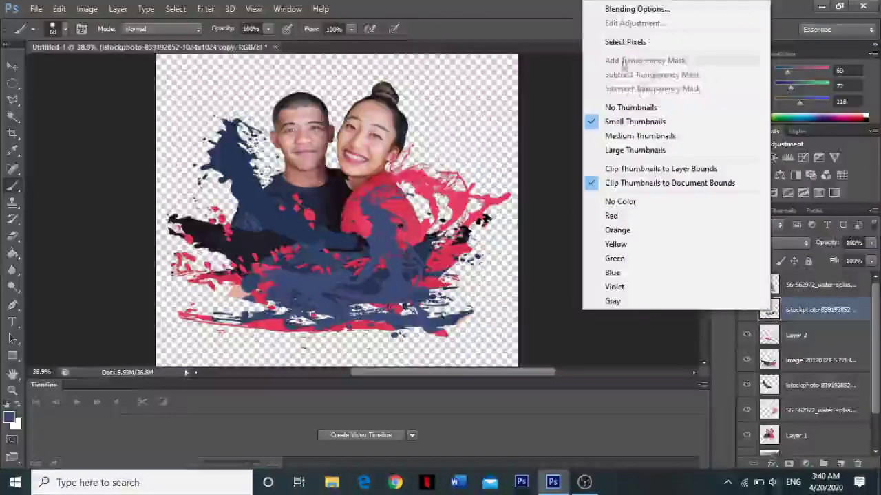
{"action": "left_click", "coordinate": [640, 41]}
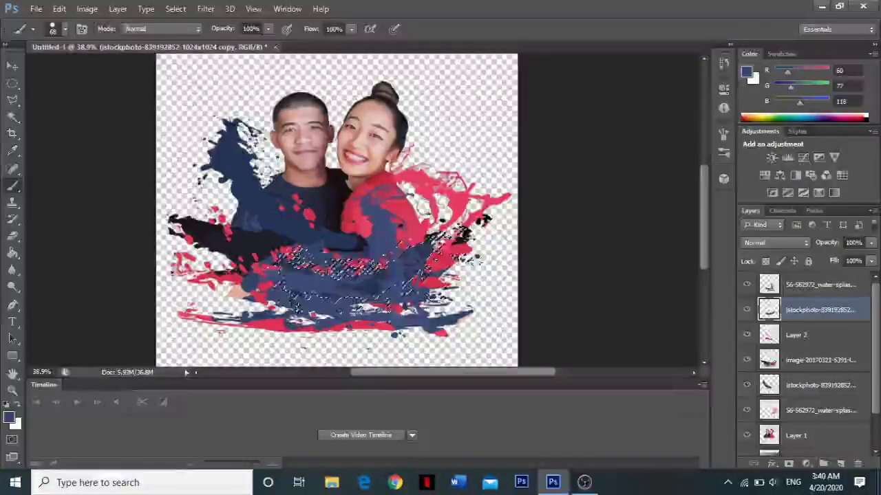
{"action": "left_click", "coordinate": [378, 107], "text": "alt"}
{"action": "mouse_move", "coordinate": [334, 265]}
{"action": "left_mouse_down"}
{"action": "mouse_move", "coordinate": [468, 237]}
{"action": "mouse_move", "coordinate": [454, 275]}
{"action": "mouse_move", "coordinate": [393, 303]}
{"action": "left_mouse_up"}
{"action": "left_click_drag", "start_coordinate": [403, 254], "coordinate": [433, 297]}
{"action": "mouse_move", "coordinate": [334, 265]}
{"action": "left_mouse_down"}
{"action": "mouse_move", "coordinate": [458, 227]}
{"action": "mouse_move", "coordinate": [454, 324]}
{"action": "mouse_move", "coordinate": [385, 316]}
{"action": "left_mouse_up"}
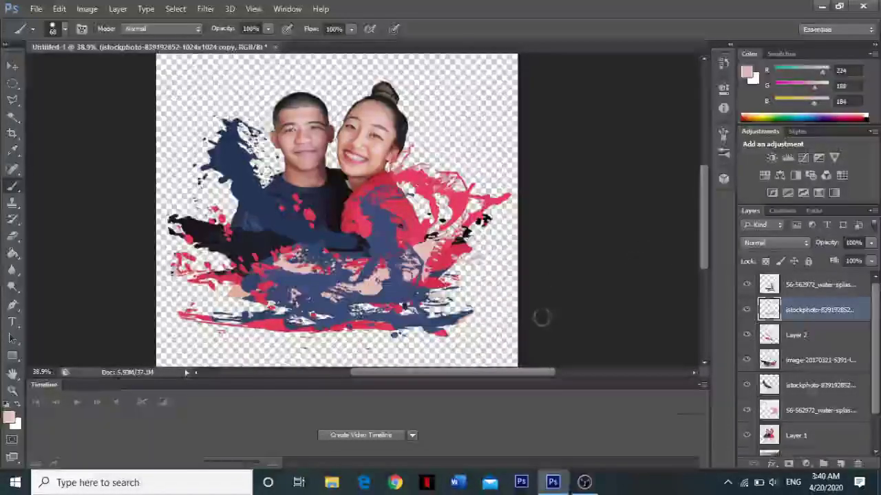
{"action": "scroll", "coordinate": [481, 302], "scroll_direction": "down", "scroll_amount": 3}
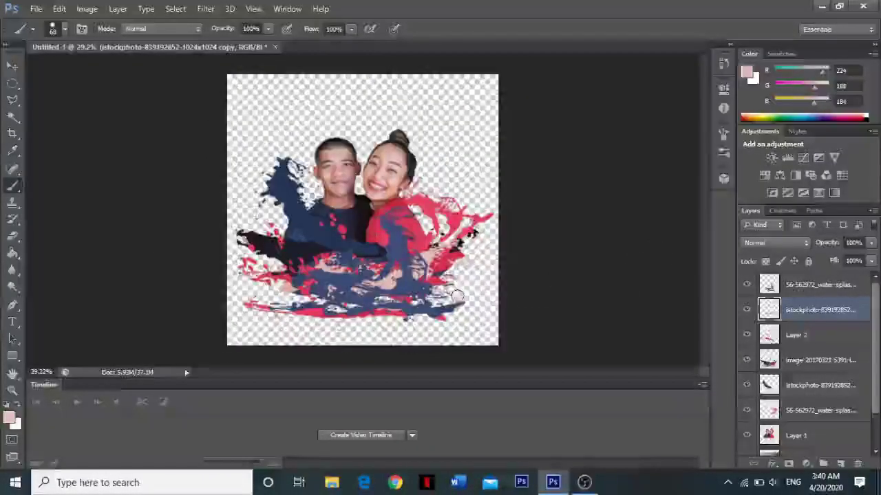
{"action": "scroll", "coordinate": [455, 298], "scroll_direction": "up", "scroll_amount": 2}
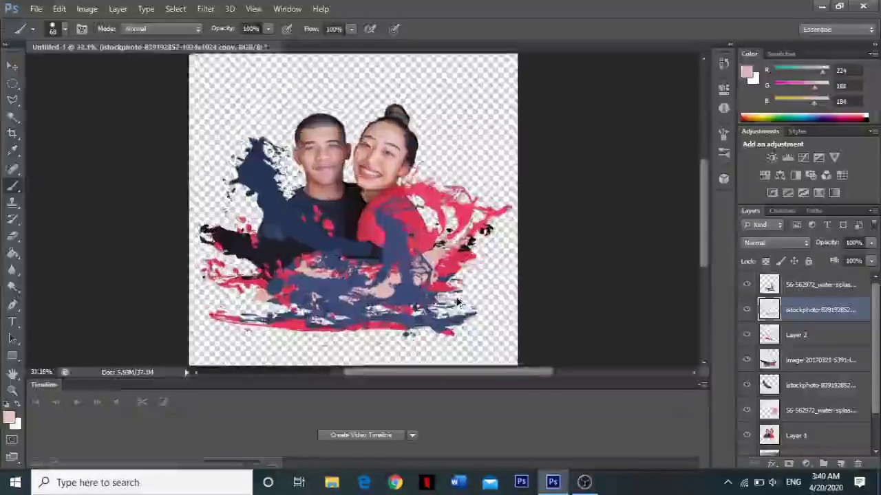
{"action": "scroll", "coordinate": [455, 297], "scroll_direction": "up", "scroll_amount": 1}
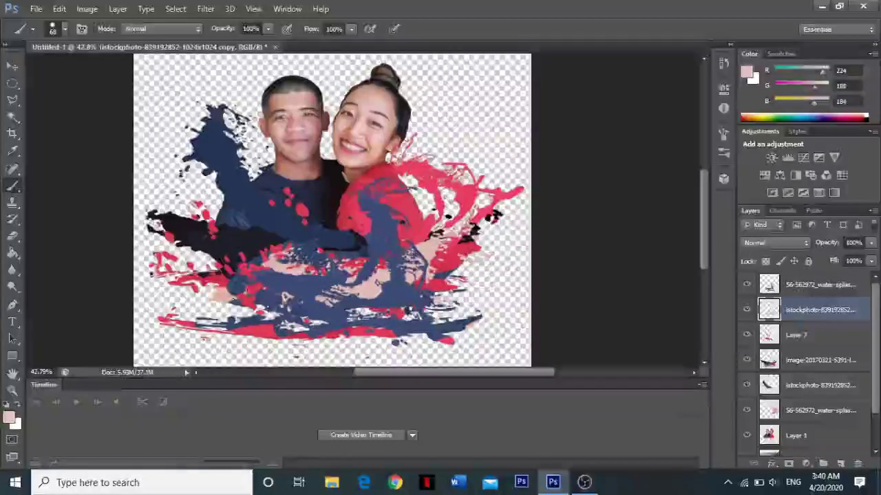
- Fit the image in the window and drag the top splash layer left and slightly down beside the man
{"action": "key", "text": "e"}
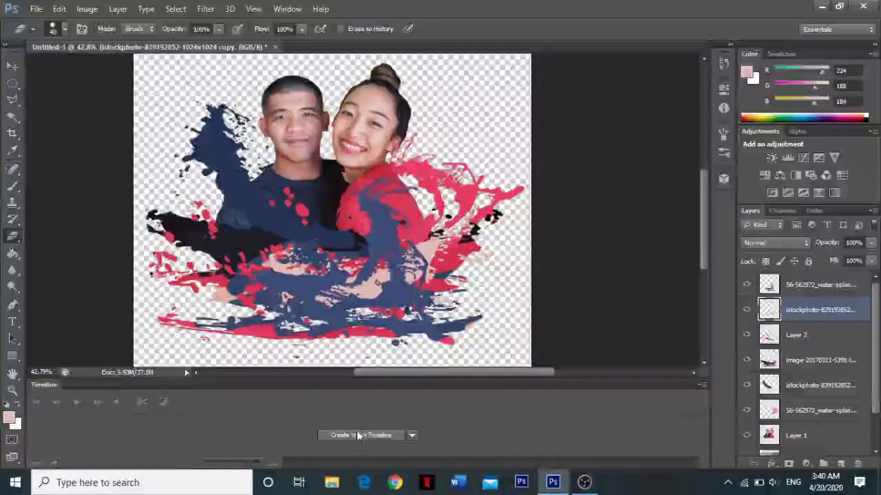
{"action": "key", "text": "ctrl+0"}
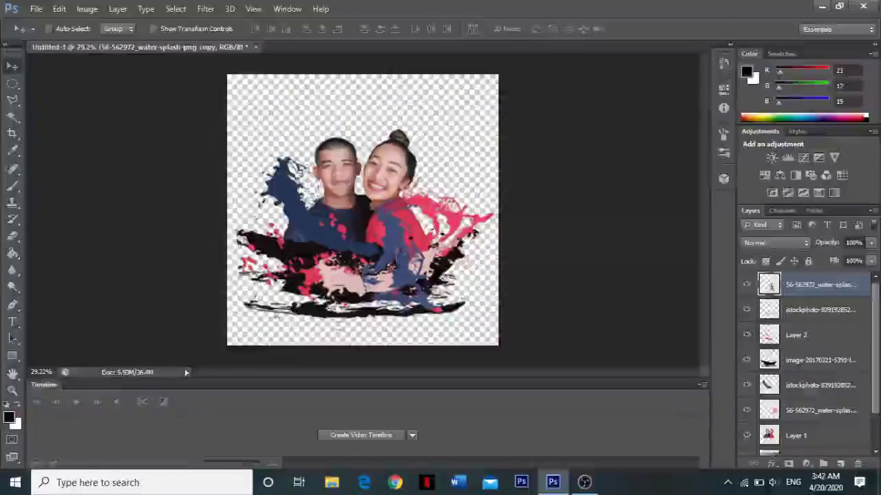
{"action": "mouse_move", "coordinate": [392, 249]}
{"action": "left_mouse_down"}
{"action": "mouse_move", "coordinate": [269, 238]}
{"action": "mouse_move", "coordinate": [276, 243]}
{"action": "left_mouse_up"}
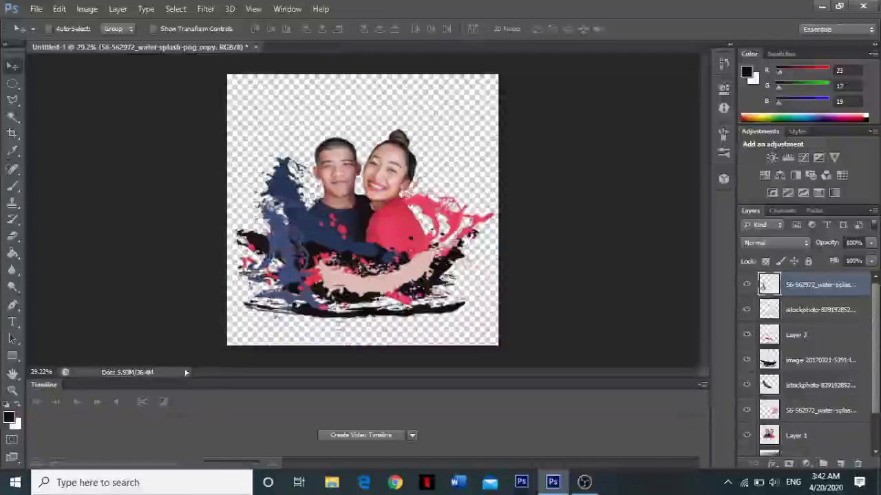
{"action": "mouse_move", "coordinate": [275, 243]}
{"action": "left_mouse_down"}
{"action": "mouse_move", "coordinate": [271, 257]}
{"action": "mouse_move", "coordinate": [278, 249]}
{"action": "left_mouse_up"}
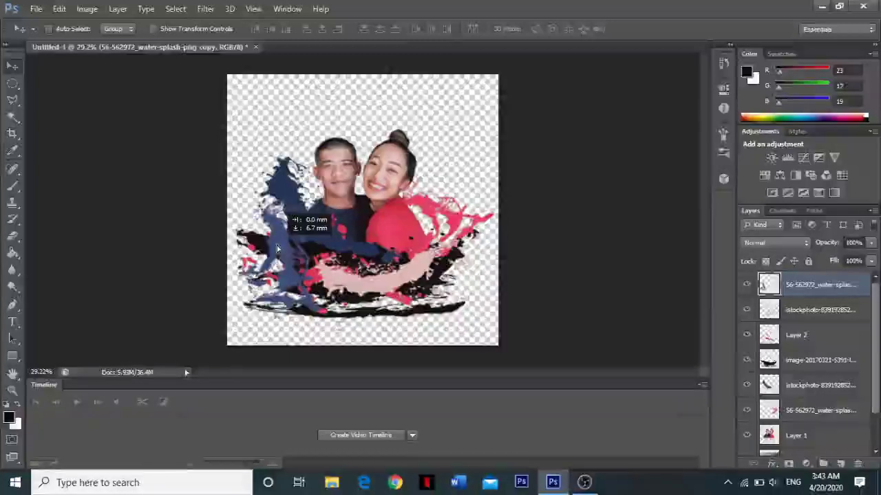
{"action": "left_click_drag", "start_coordinate": [281, 247], "coordinate": [281, 249]}
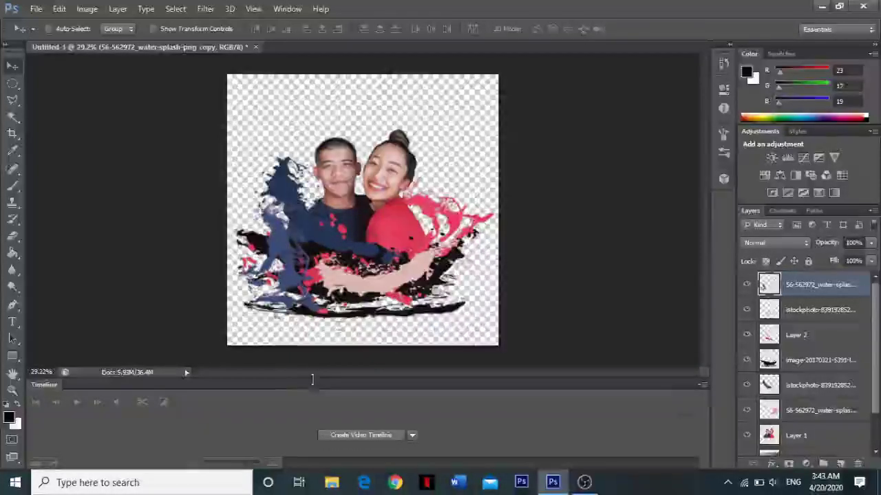
{"action": "key", "text": "e"}
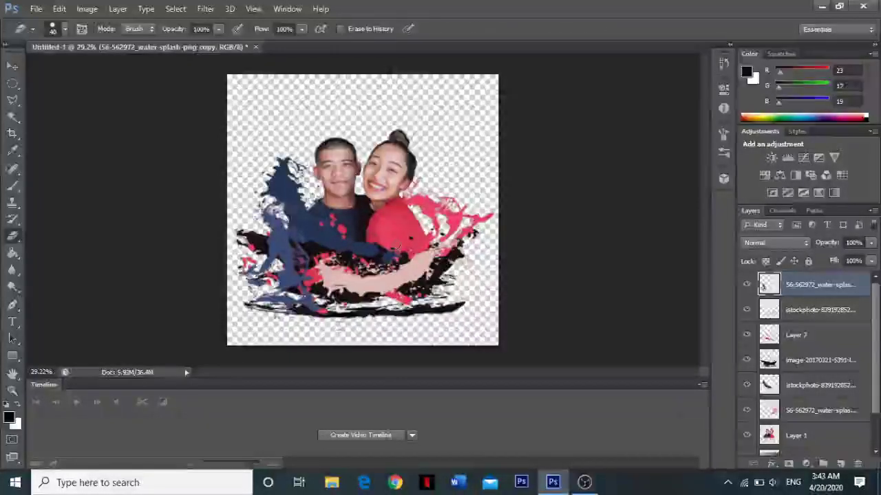
- Sample red from the woman's shirt, undo a stray stroke, and select the top splash layer's pixels
{"action": "key", "text": "b"}
{"action": "left_click", "coordinate": [408, 229], "text": "alt"}
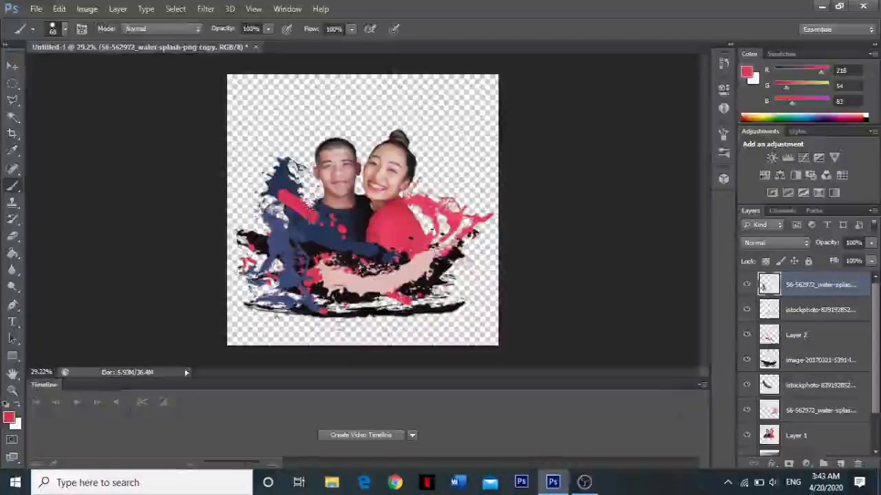
{"action": "key", "text": "ctrl+z"}
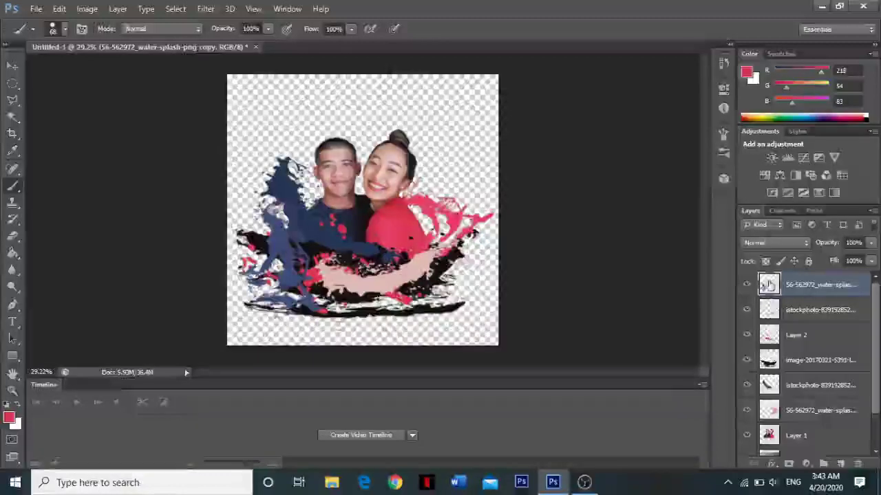
{"action": "right_click", "coordinate": [764, 309]}
{"action": "left_click", "coordinate": [598, 199]}
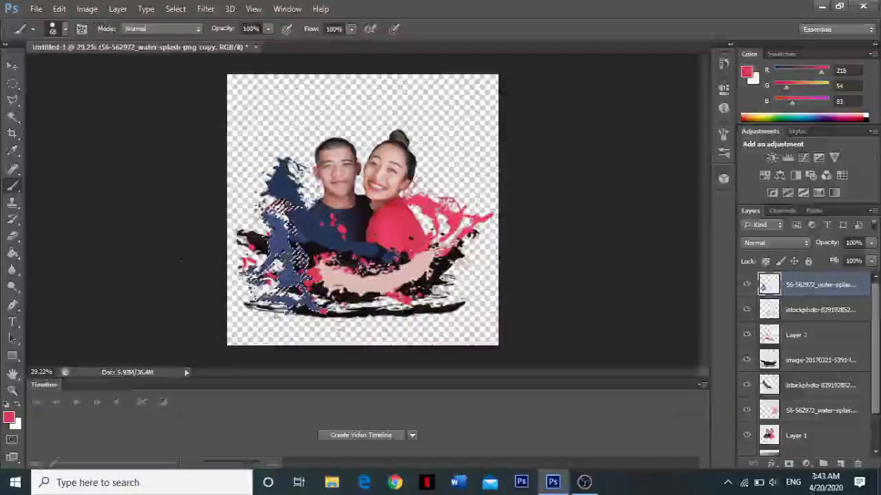
- Brush red dabs inside the selected splash shape along the man's side
{"action": "left_click_drag", "start_coordinate": [179, 259], "coordinate": [442, 332]}
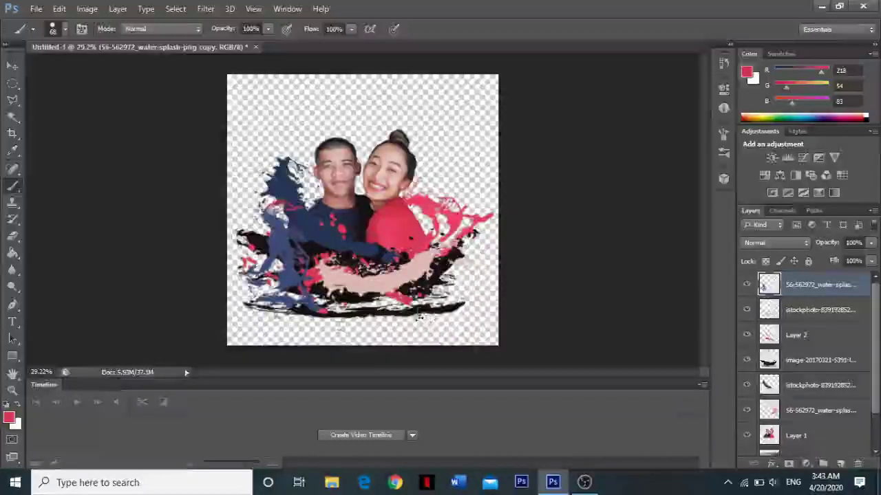
{"action": "scroll", "coordinate": [461, 220], "scroll_direction": "up", "scroll_amount": 2}
{"action": "scroll", "coordinate": [461, 220], "scroll_direction": "up", "scroll_amount": 2}
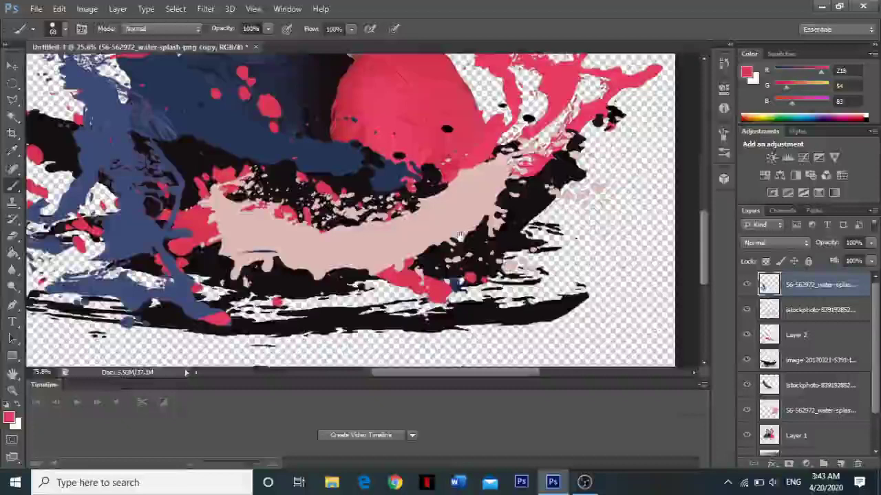
{"action": "left_click_drag", "start_coordinate": [459, 247], "coordinate": [473, 272]}
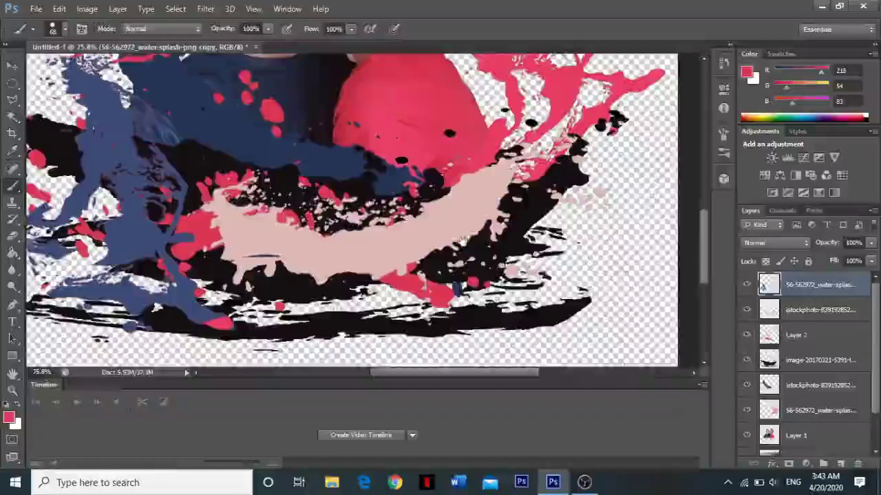
{"action": "scroll", "coordinate": [473, 272], "scroll_direction": "down", "scroll_amount": 1}
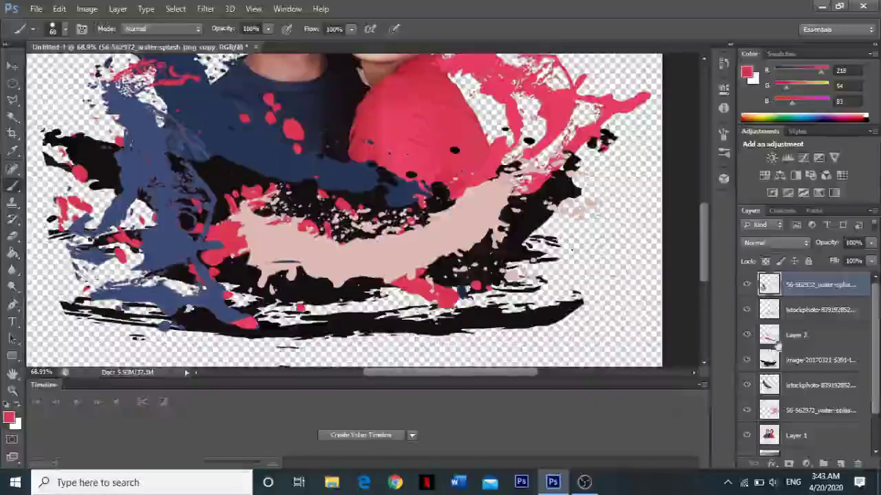
- Drag Layer 2 above the top layer so its red band covers the peach stripe, then fit the view
{"action": "left_click", "coordinate": [816, 337]}
{"action": "left_click_drag", "start_coordinate": [816, 344], "coordinate": [812, 275]}
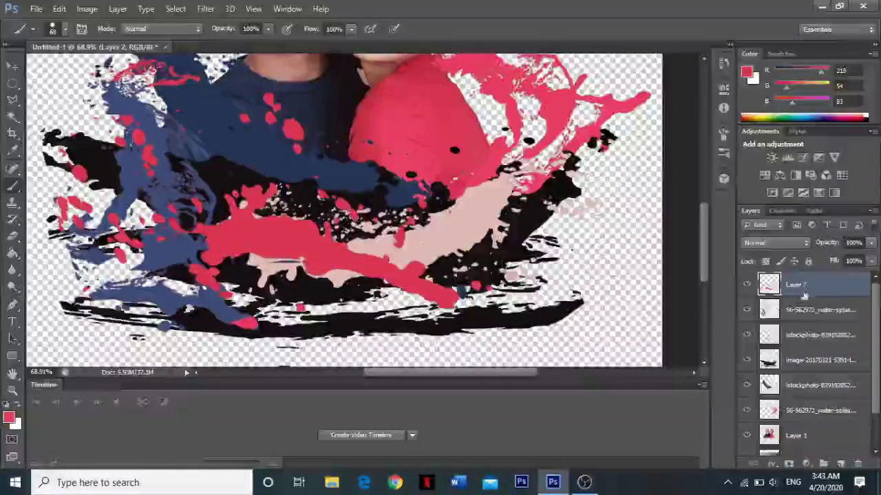
{"action": "key", "text": "ctrl+0"}
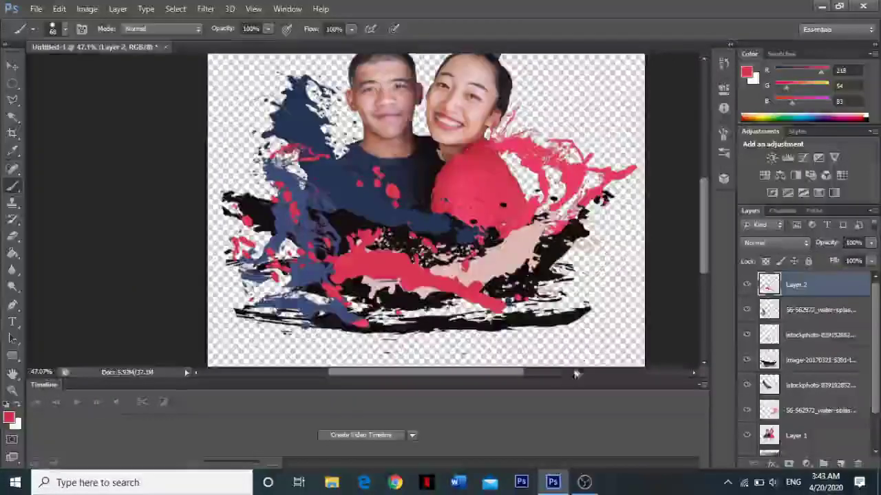
{"action": "left_click_drag", "start_coordinate": [576, 322], "coordinate": [489, 313]}
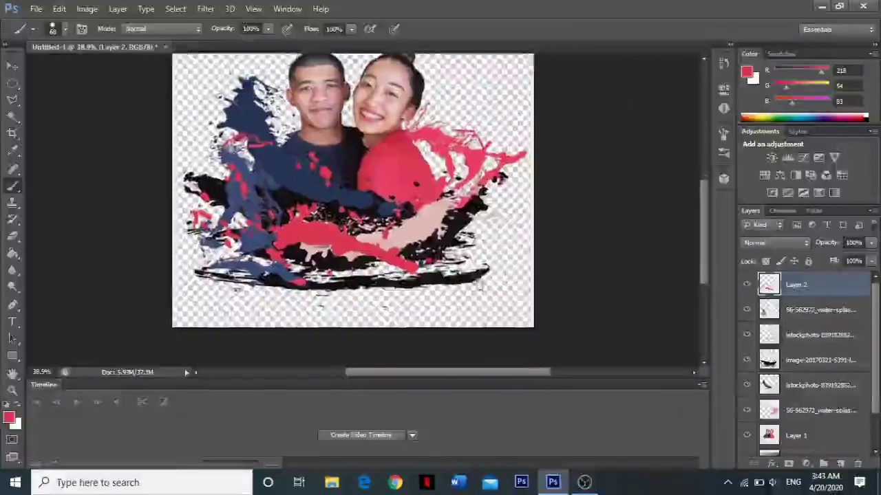